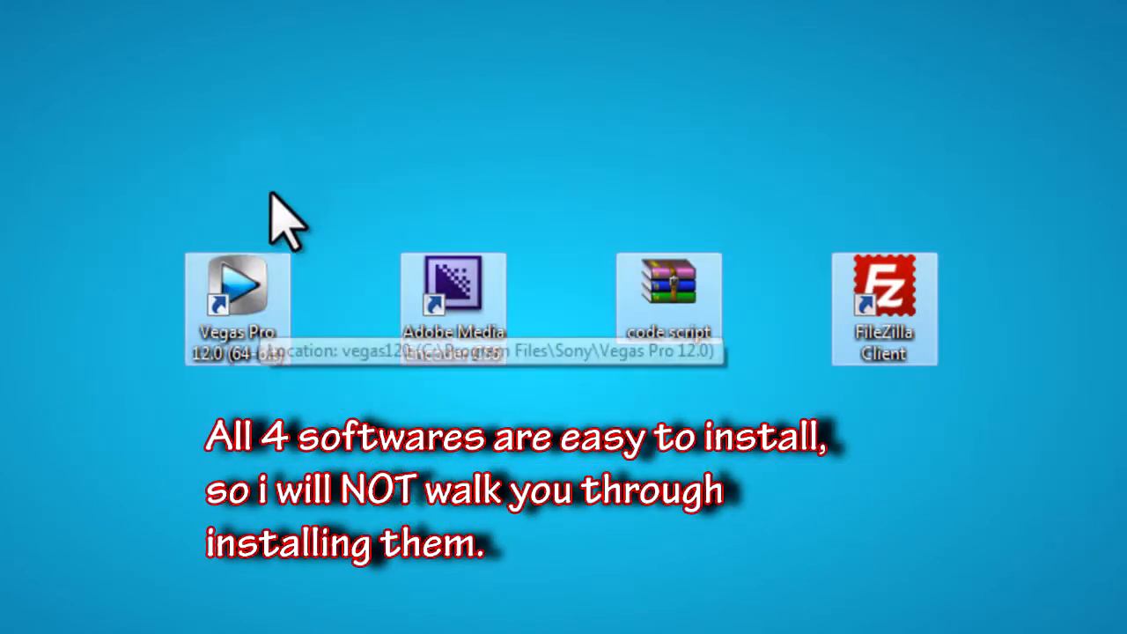
Step: Launch Vegas Pro 12.0 from its desktop shortcut
click(260, 283)
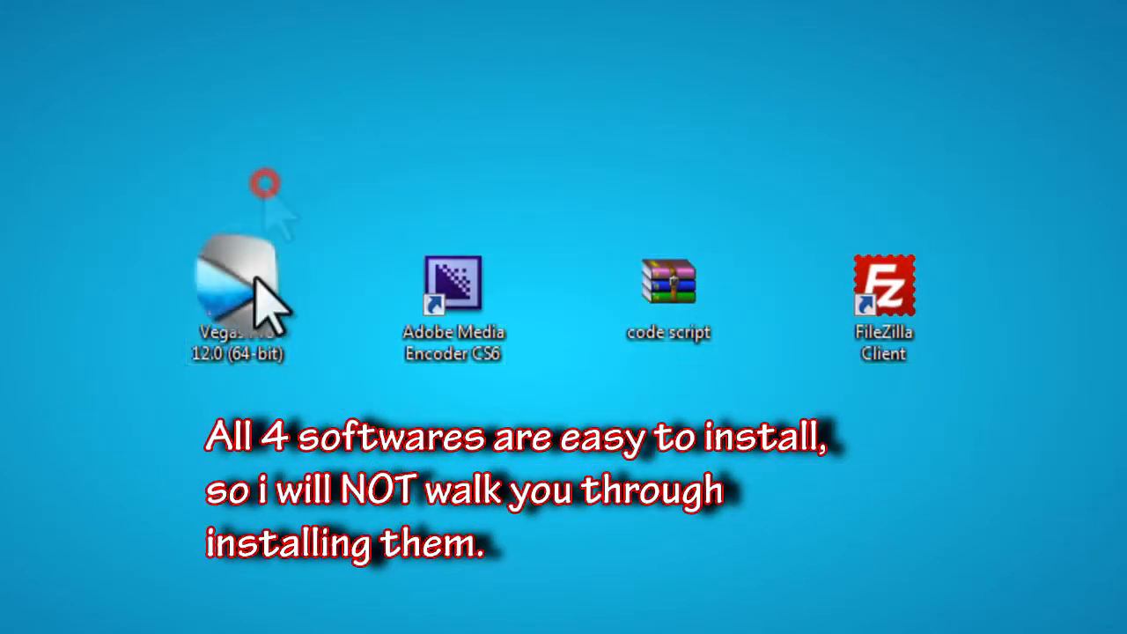
click(478, 280)
click(689, 284)
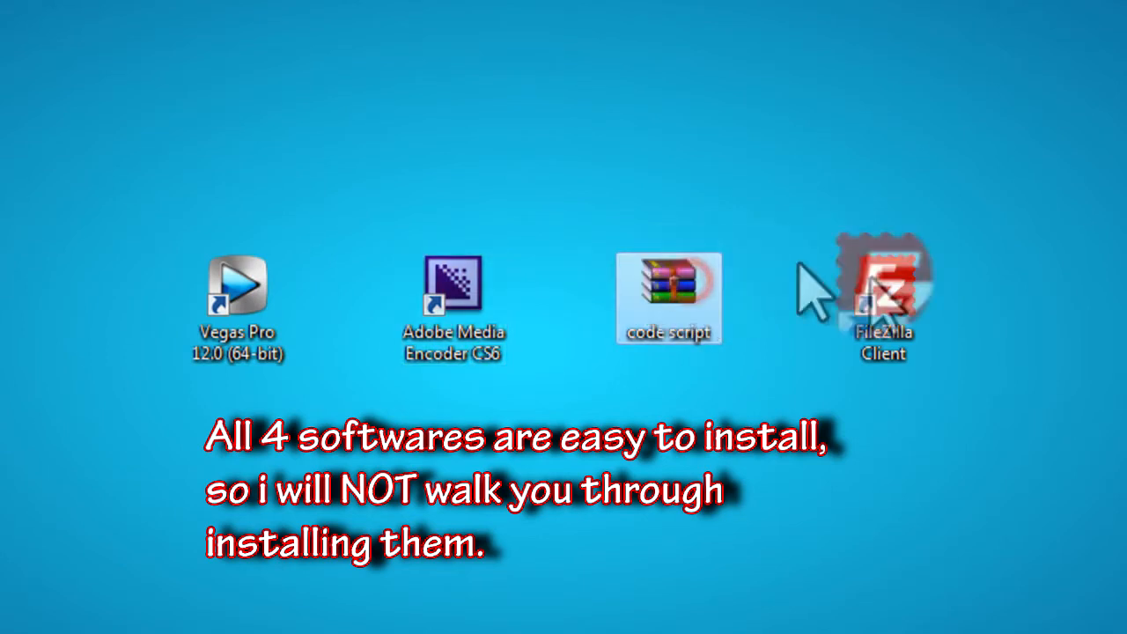
click(882, 284)
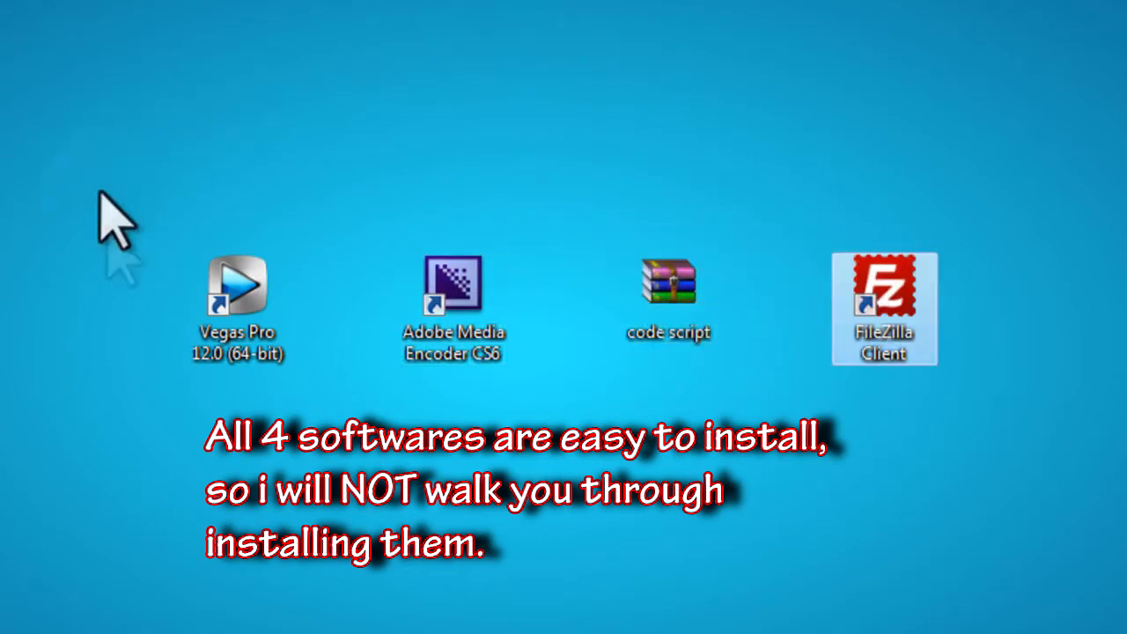
double_click(240, 295)
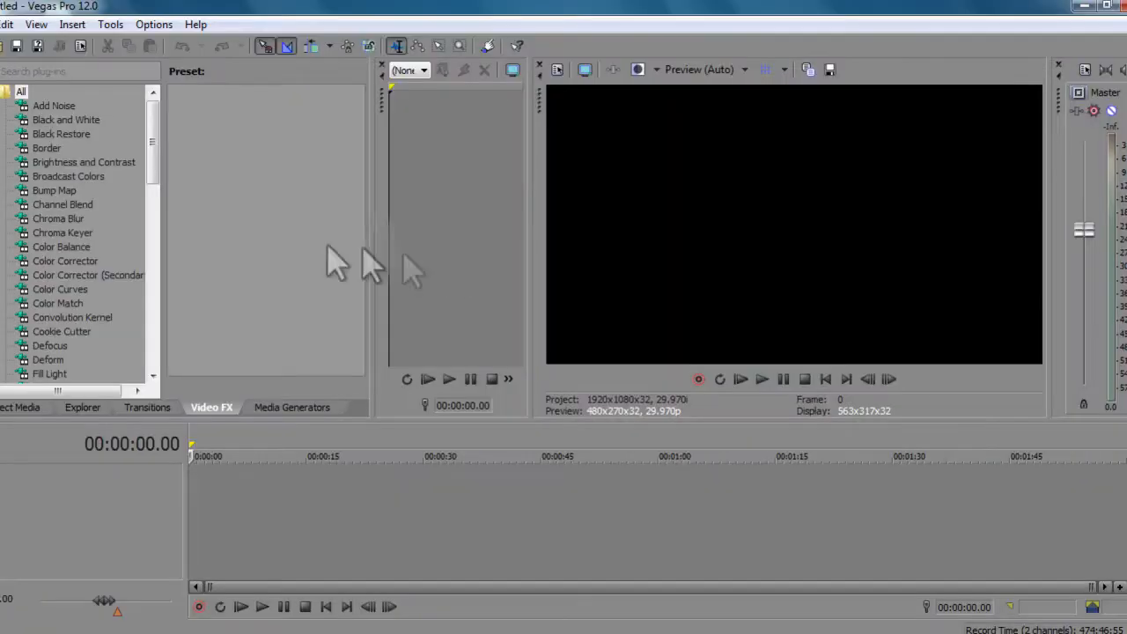
Step: Open the file browser and bring the video file onto the timeline
key(ctrl+o)
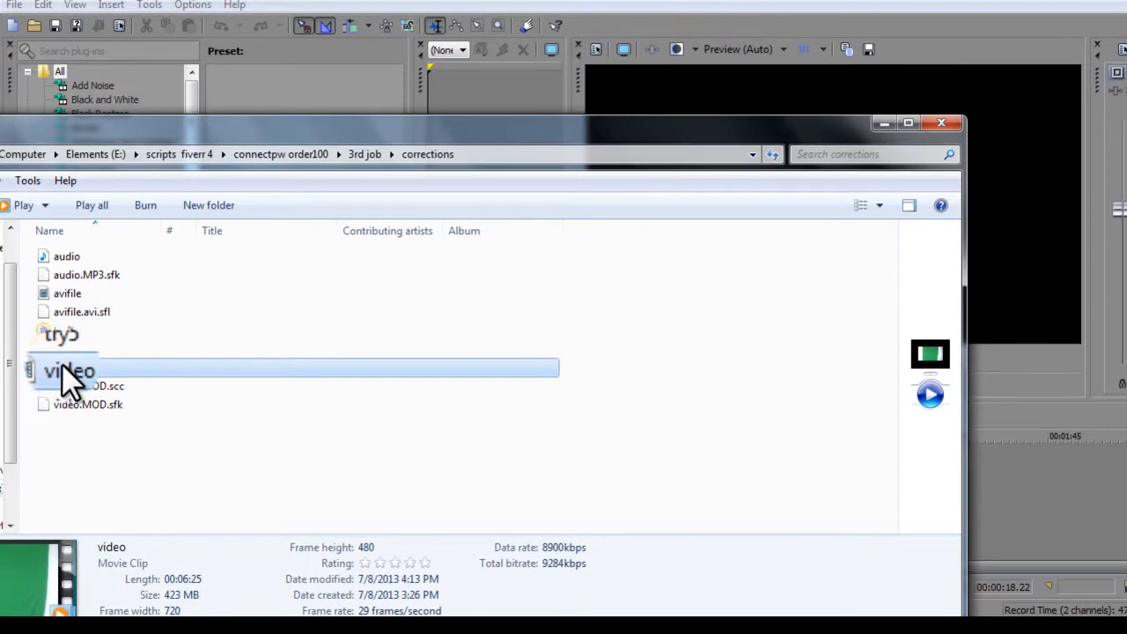
drag(24, 385, 649, 463)
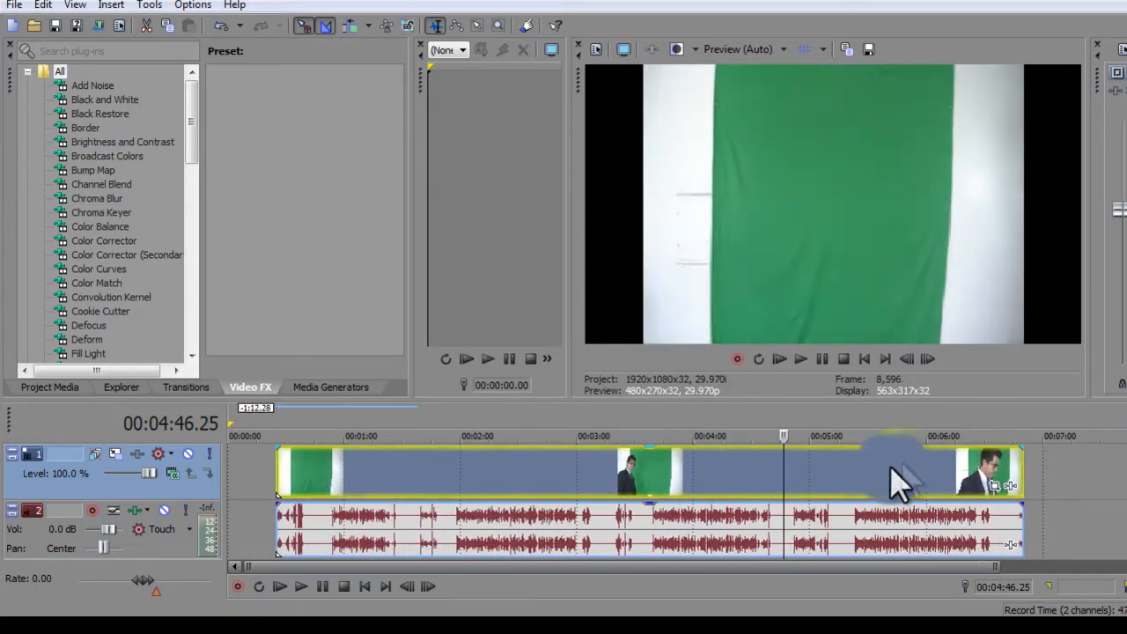
Step: Split the clip at about 00:05:21 and delete the part before the split
click(847, 473)
click(849, 474)
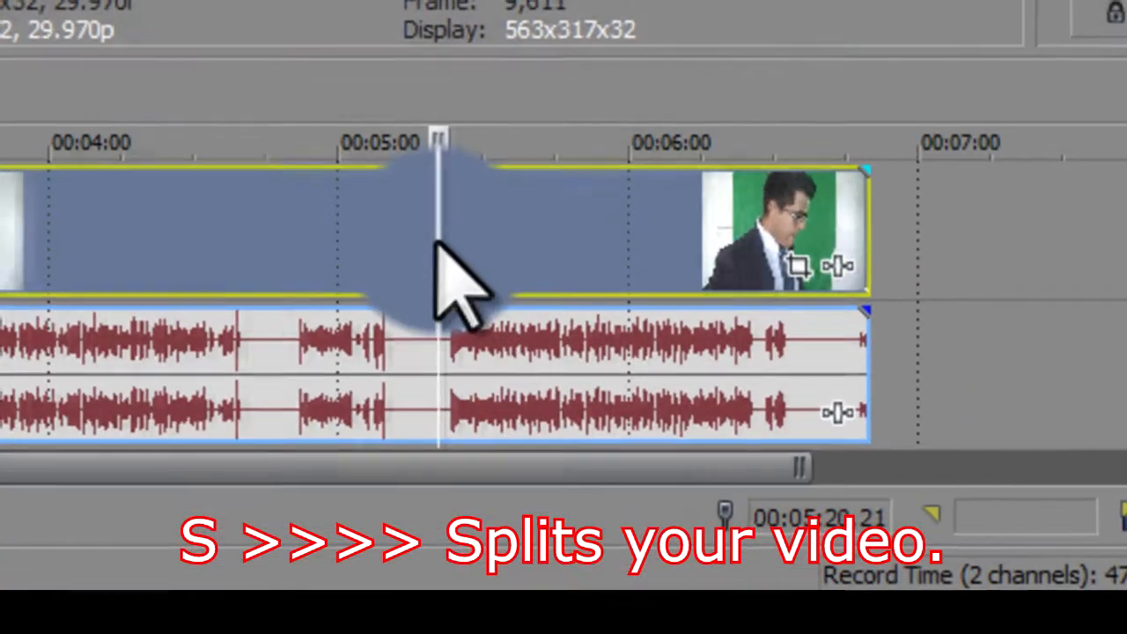
click(696, 389)
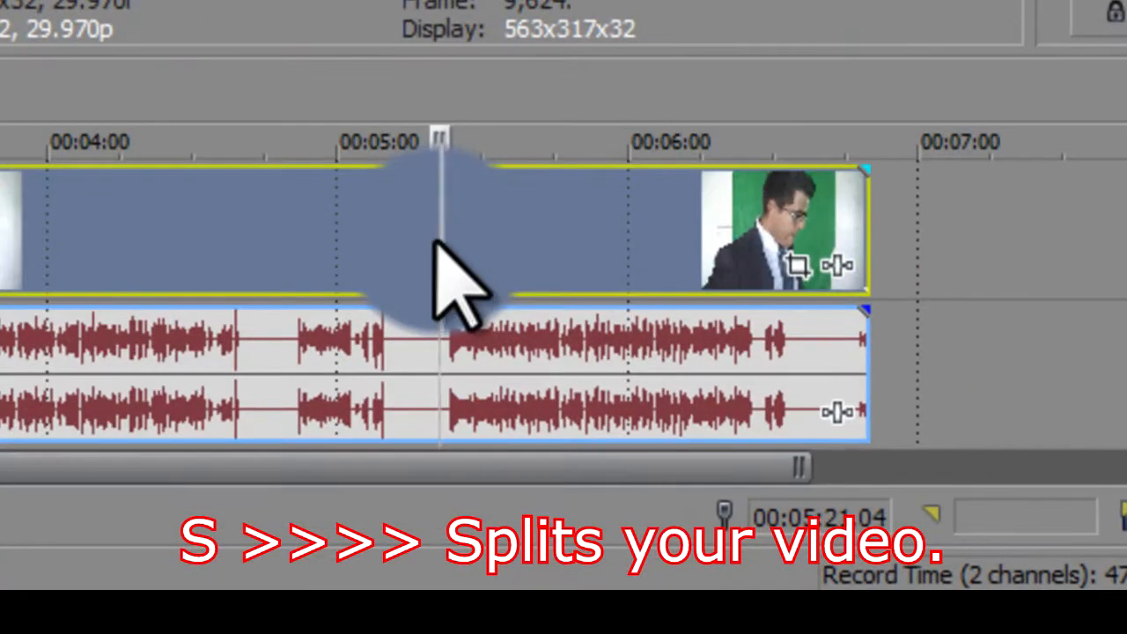
key(s)
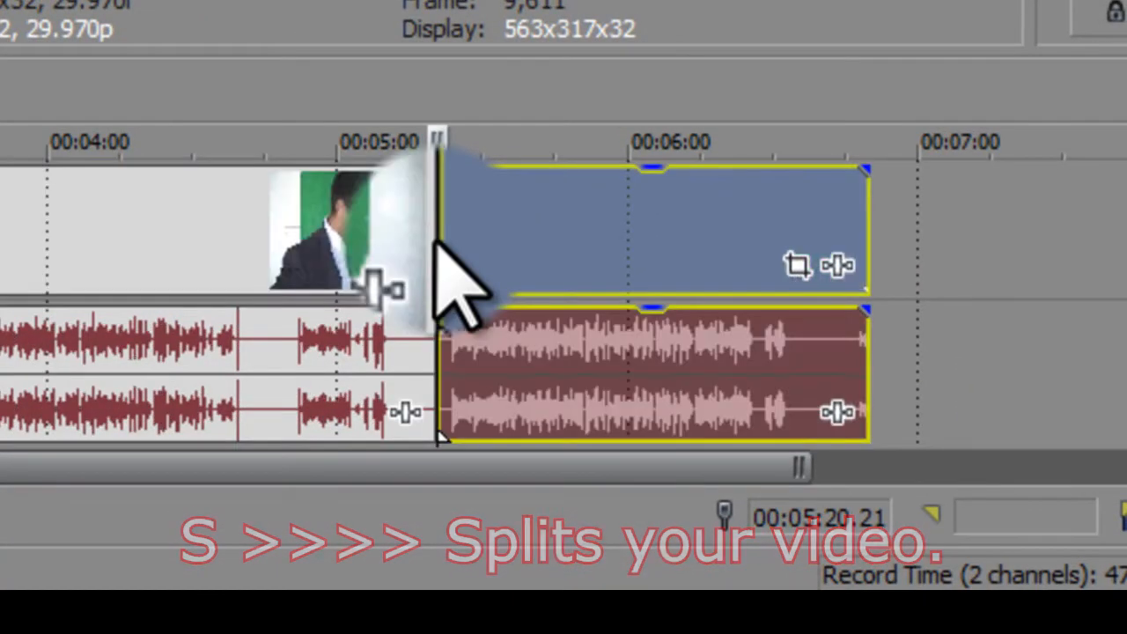
right_click(324, 220)
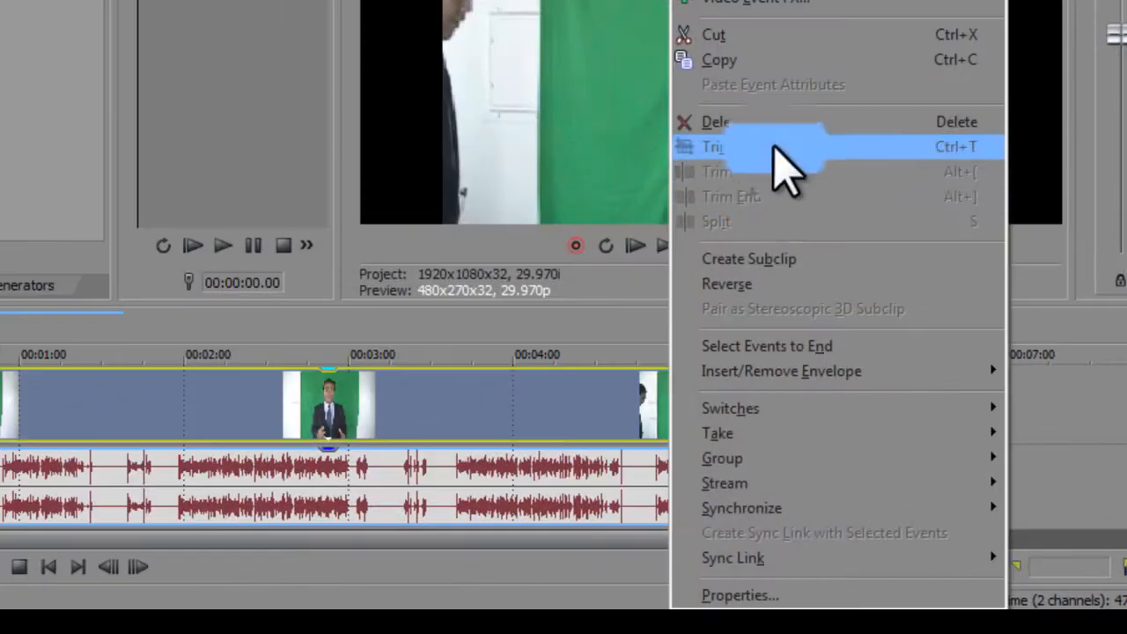
click(779, 122)
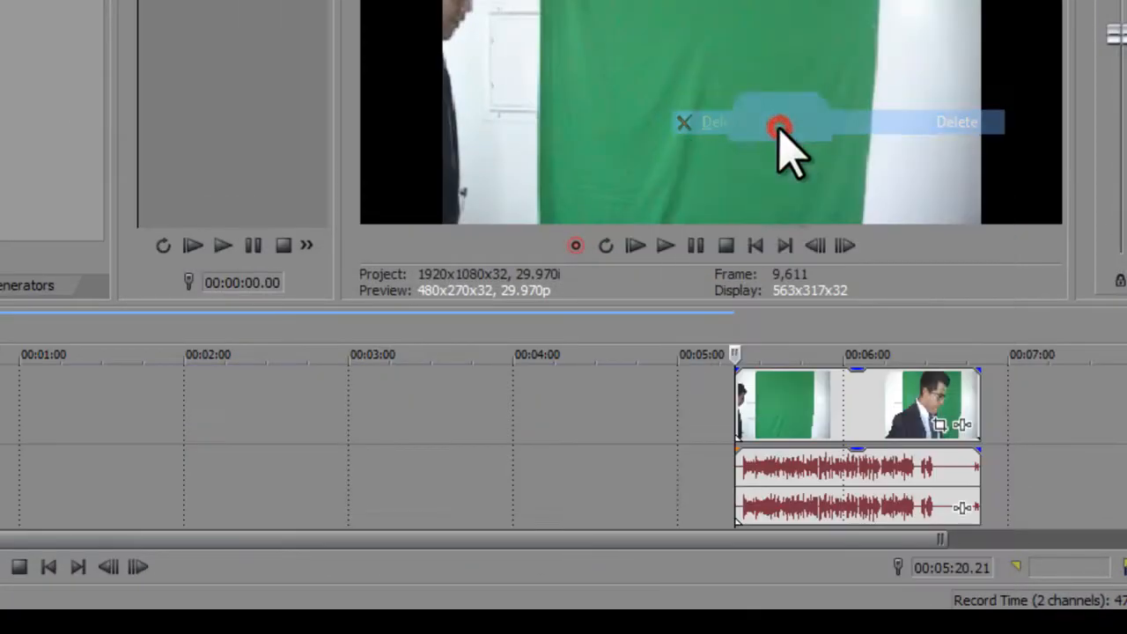
Step: Split the remaining clip at about 00:05:43 and delete the part after the split
click(797, 416)
right_click(797, 416)
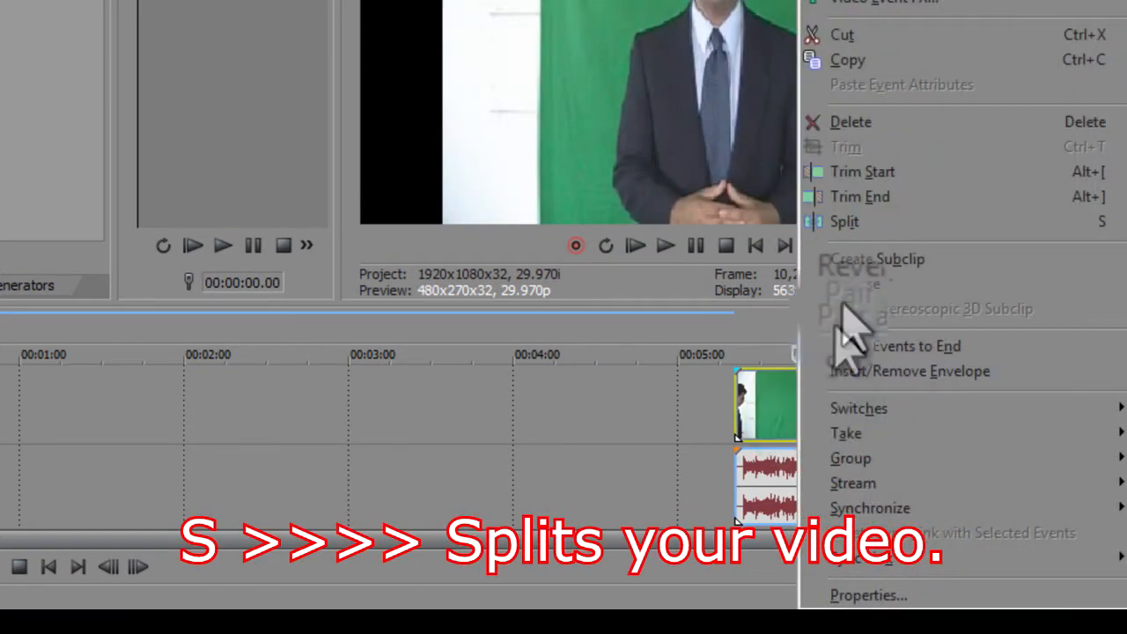
click(899, 222)
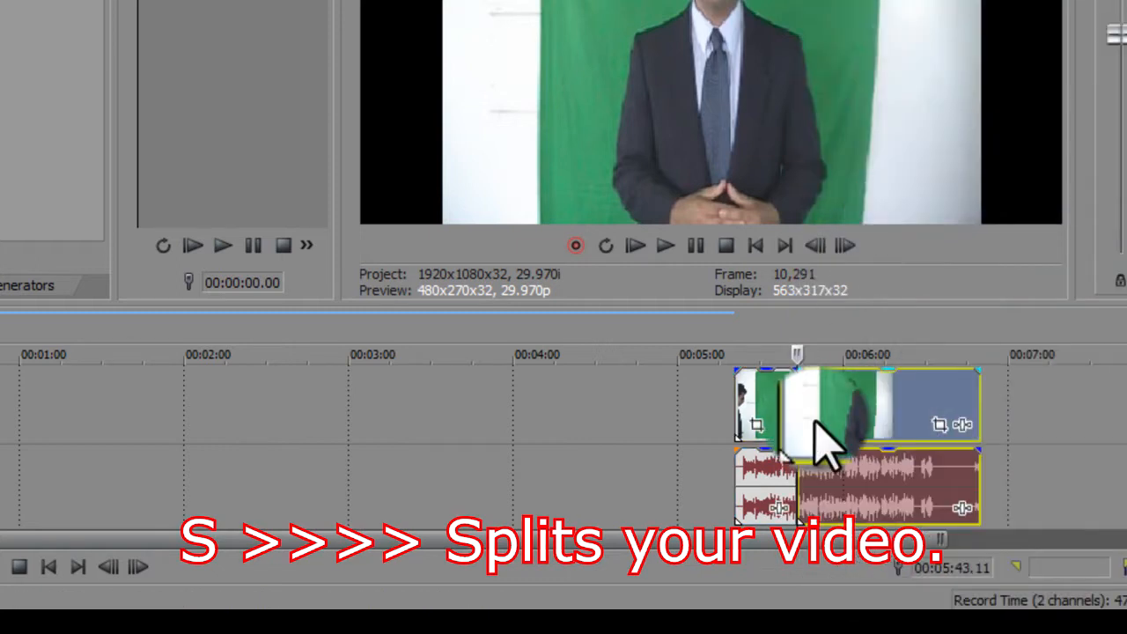
right_click(817, 424)
click(912, 125)
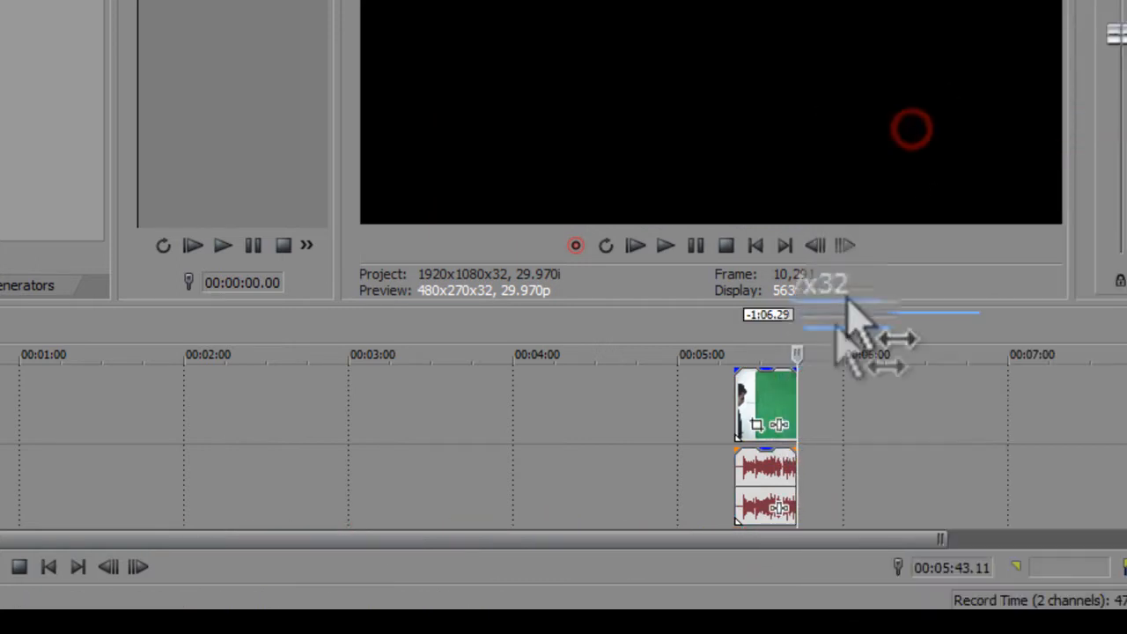
Step: Trim the clip's end slightly and open the clip's Event Pan/Crop window
drag(796, 371, 784, 374)
click(761, 404)
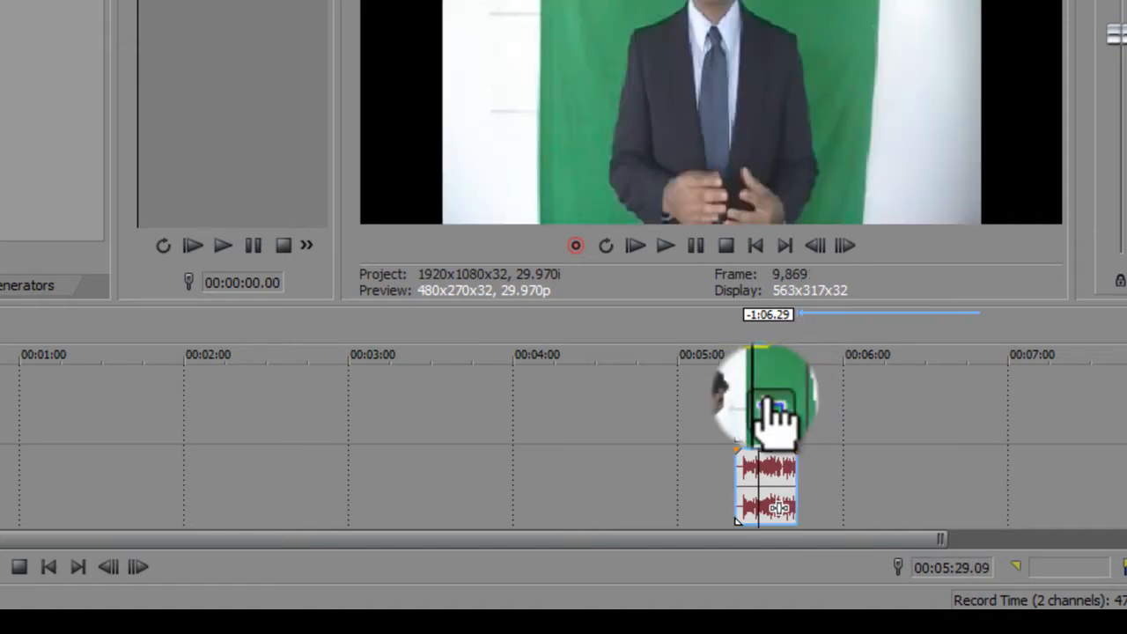
click(773, 409)
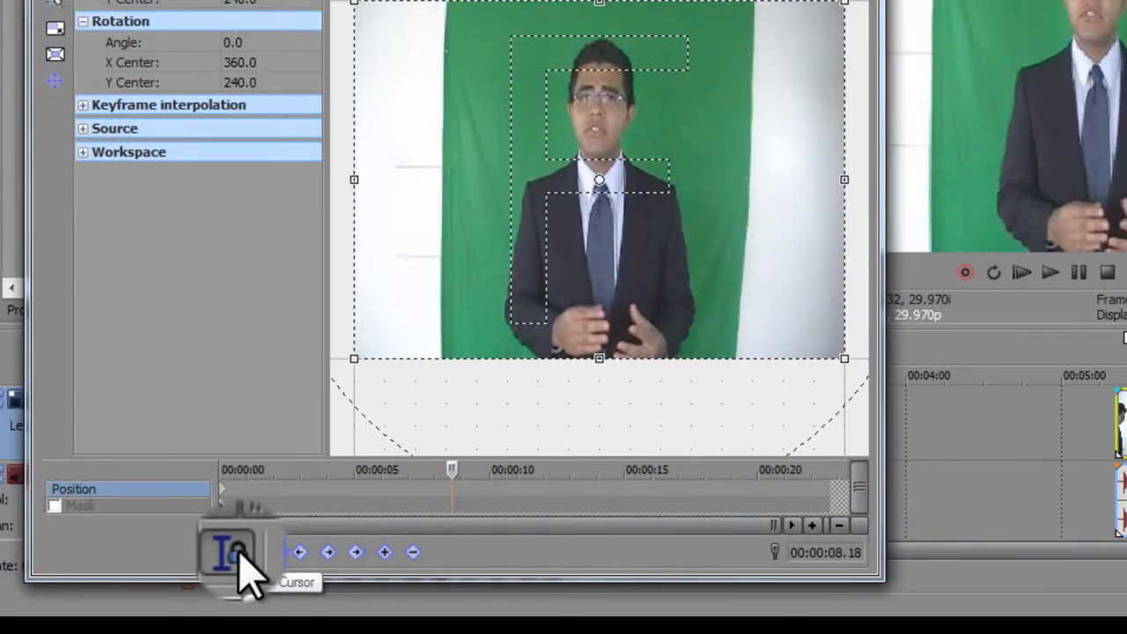
Step: Enable the mask at the clip's start and draw a rectangular mask around the green screen area
drag(452, 466, 224, 485)
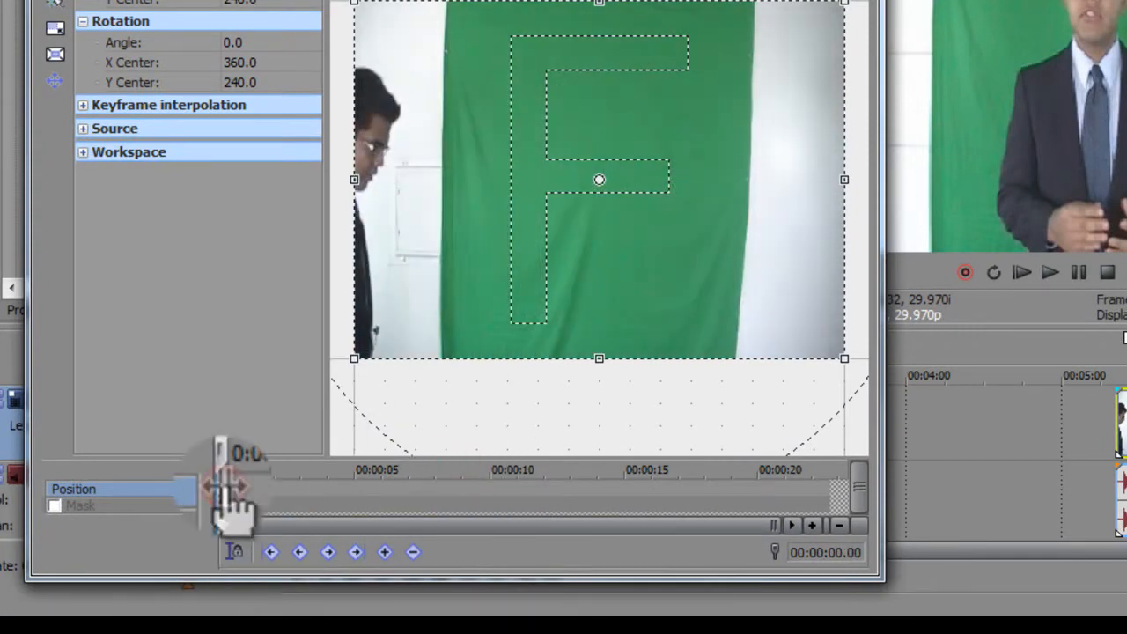
click(54, 506)
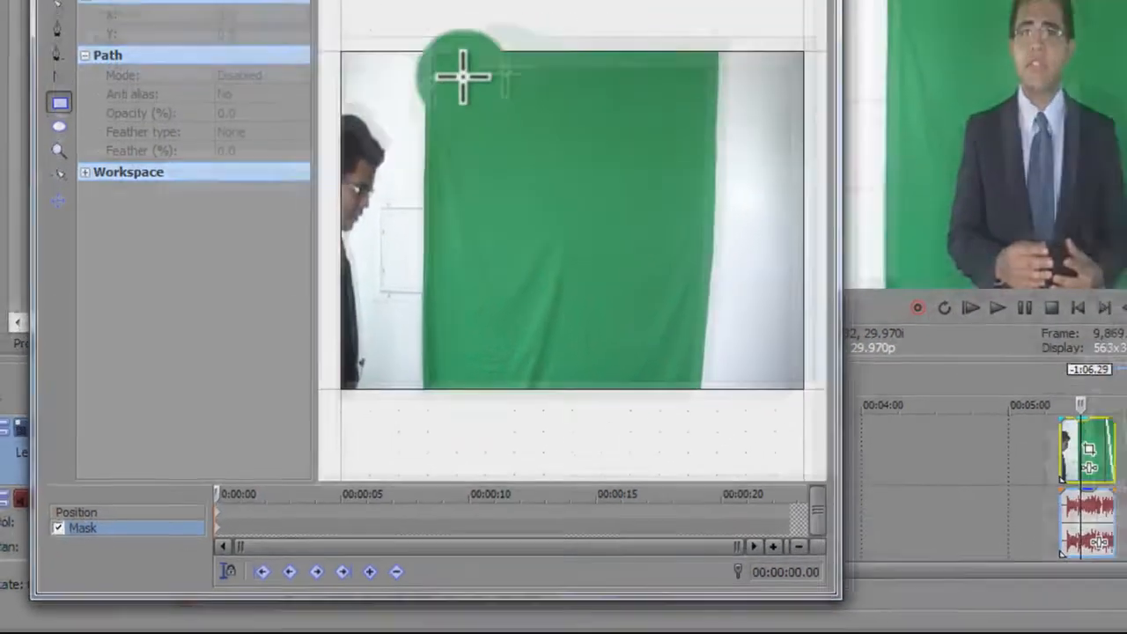
drag(433, 46, 696, 402)
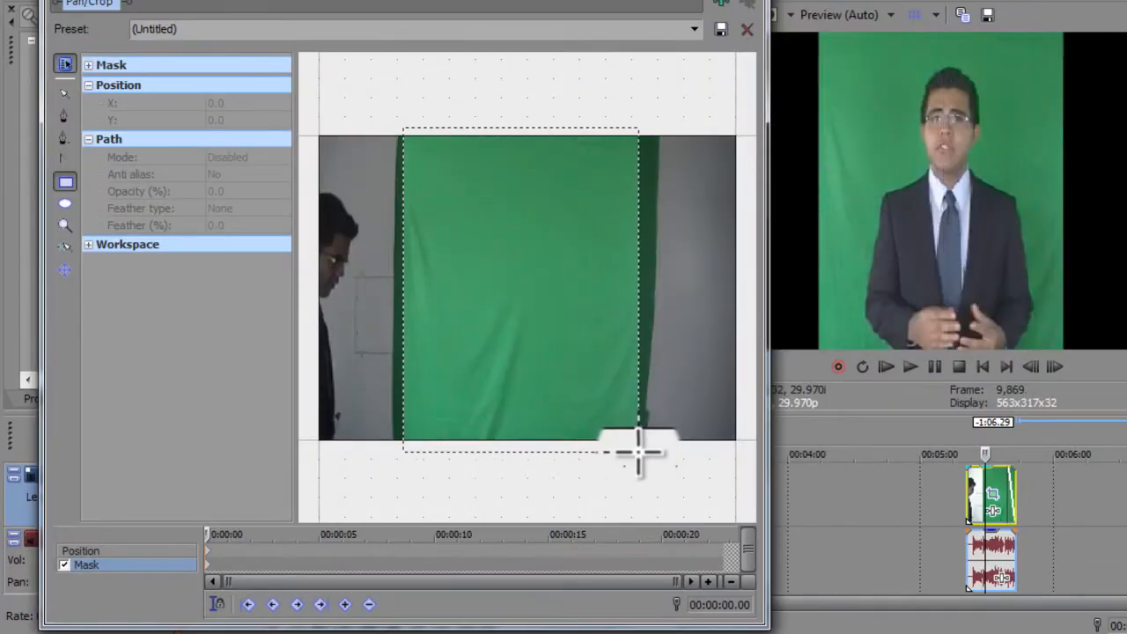
drag(638, 452, 643, 452)
drag(520, 127, 522, 156)
drag(643, 304, 635, 302)
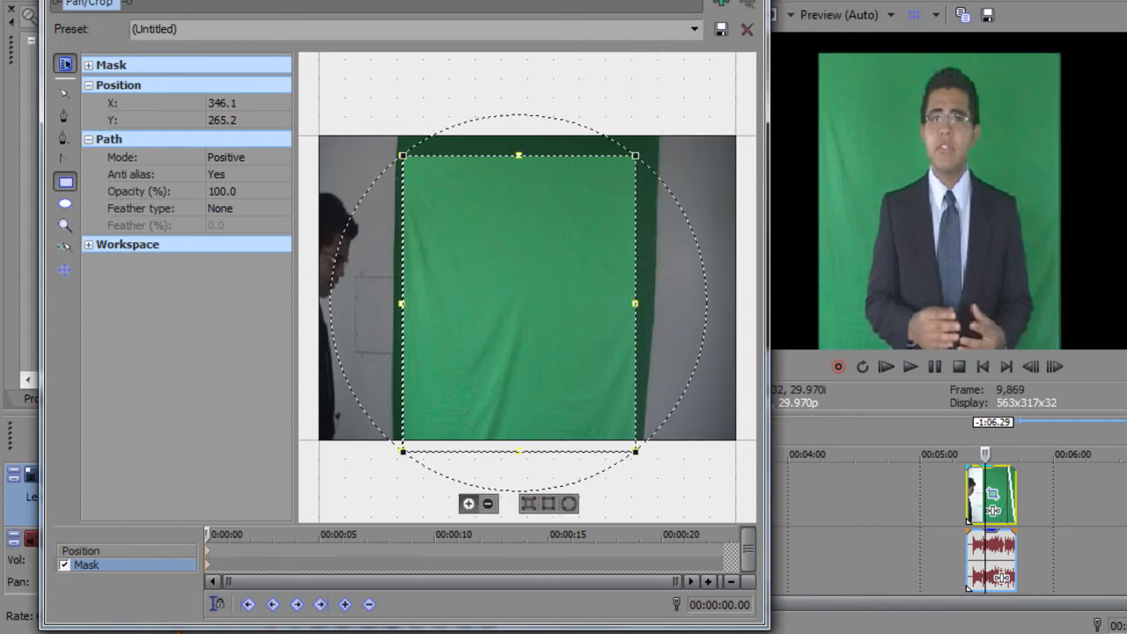
click(749, 1)
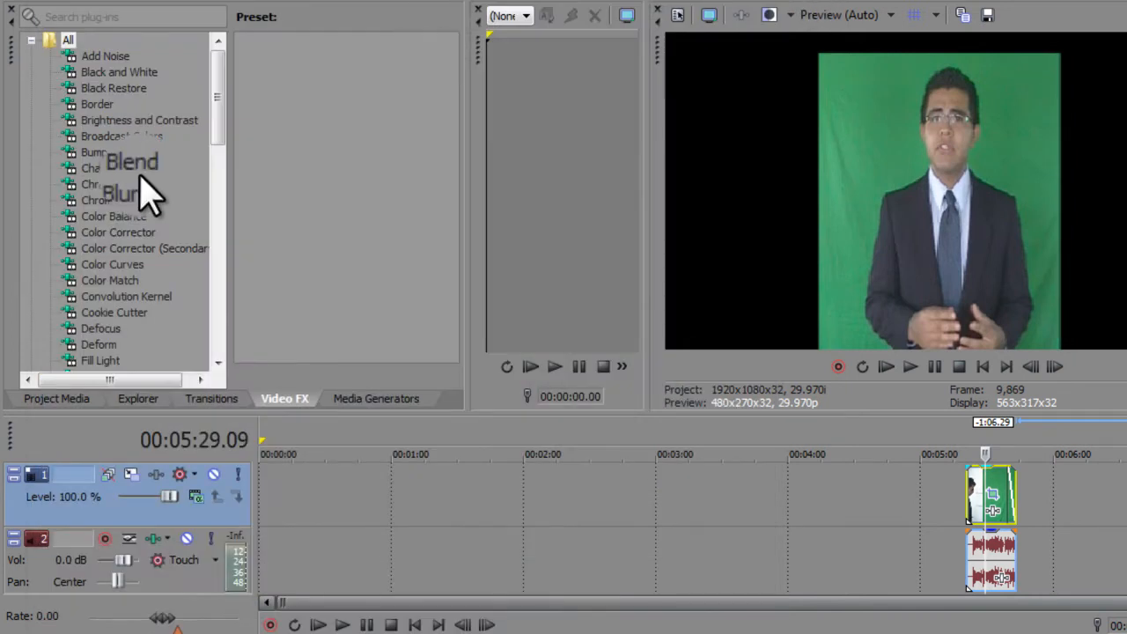
Step: Apply the Chroma Keyer Green Screen preset to the clip
click(130, 201)
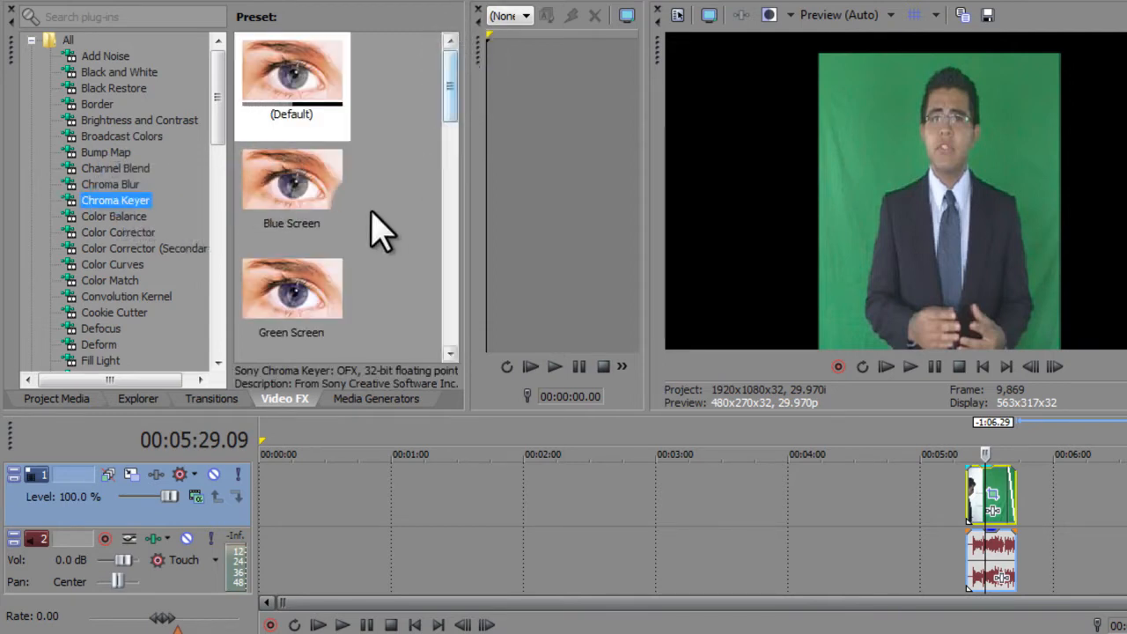
drag(306, 306, 979, 489)
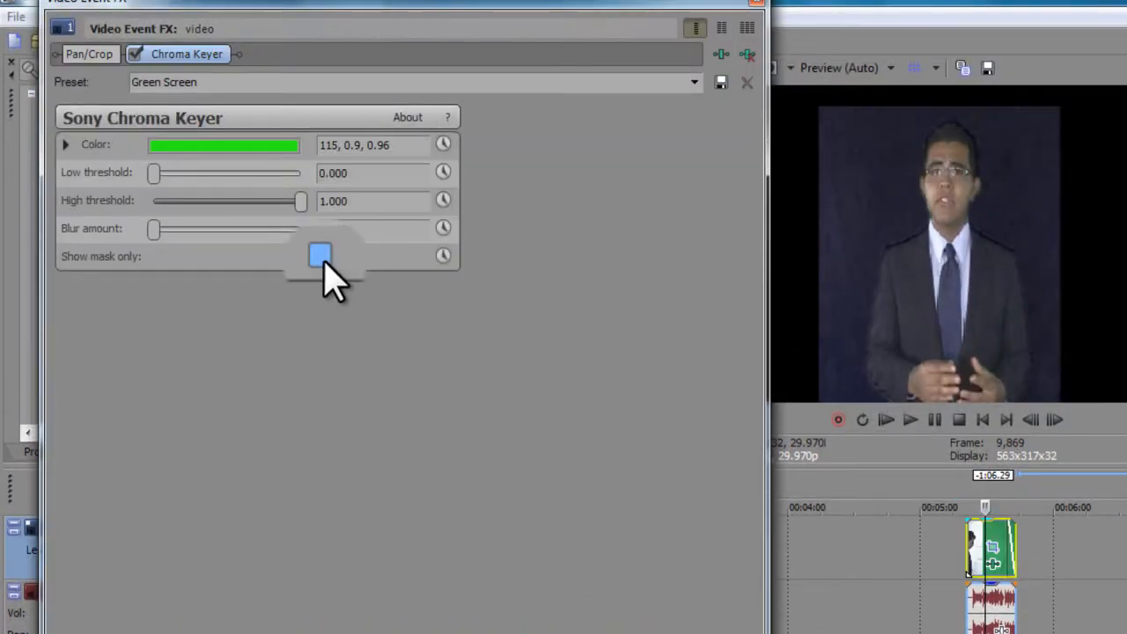
Step: Tune the Chroma Keyer using Show mask only, setting low threshold 0.633 and high threshold 0.741, then turn the mask view off
click(322, 257)
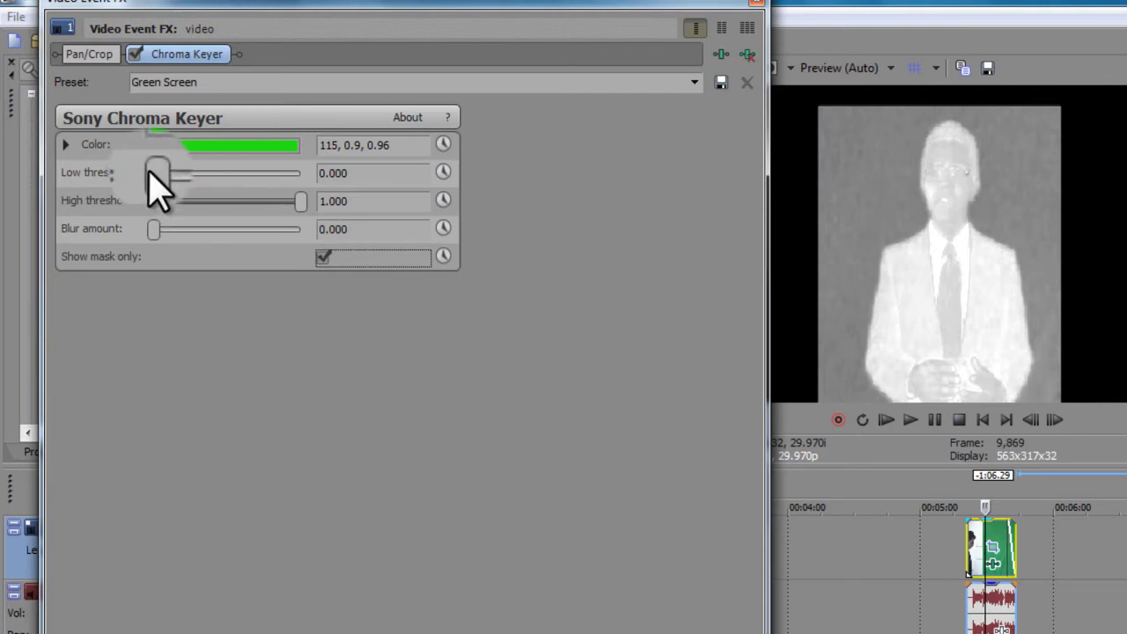
drag(157, 173, 206, 217)
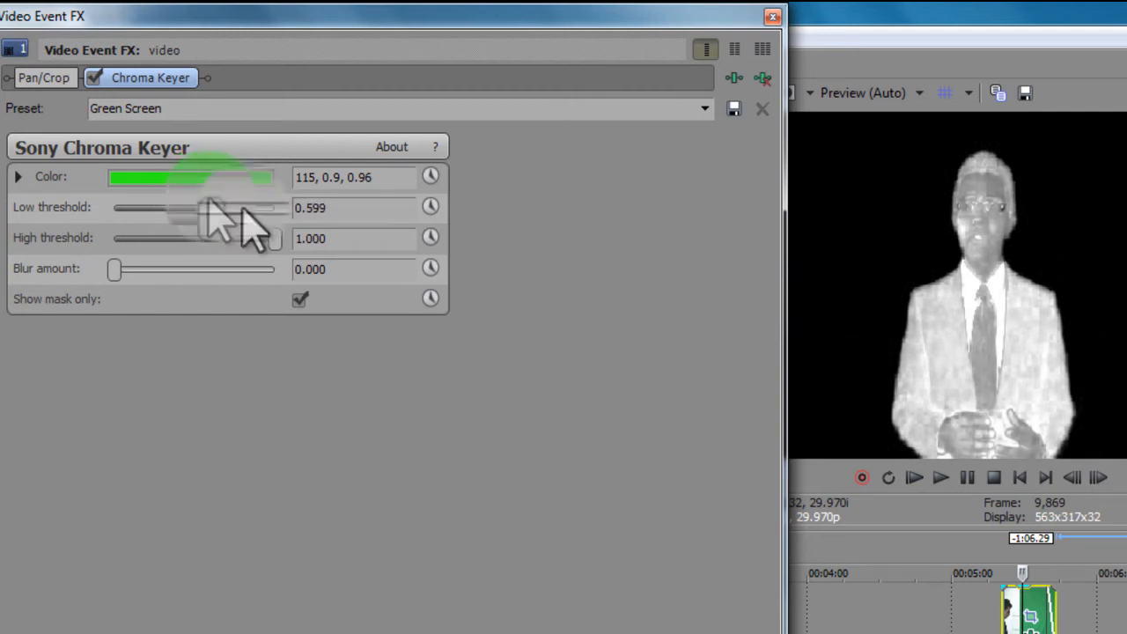
mouse_move(269, 240)
mouse_down()
mouse_move(230, 248)
mouse_move(264, 241)
mouse_up()
mouse_move(207, 209)
mouse_down()
mouse_move(221, 212)
mouse_move(198, 218)
mouse_move(209, 220)
mouse_up()
drag(269, 243, 244, 262)
click(206, 210)
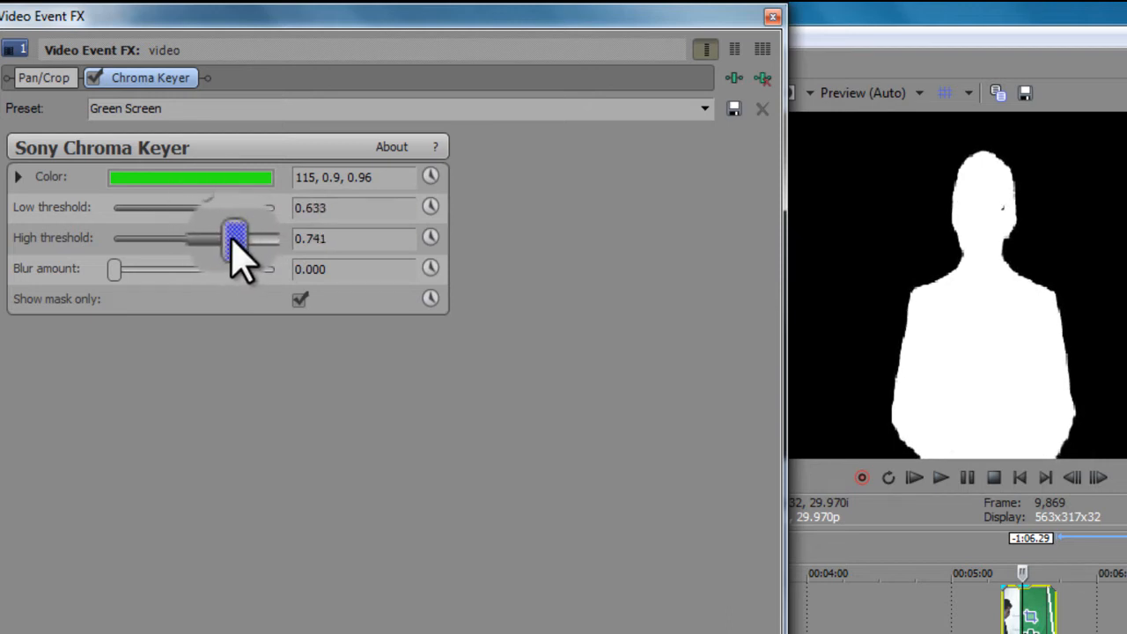
drag(238, 255, 234, 256)
click(291, 298)
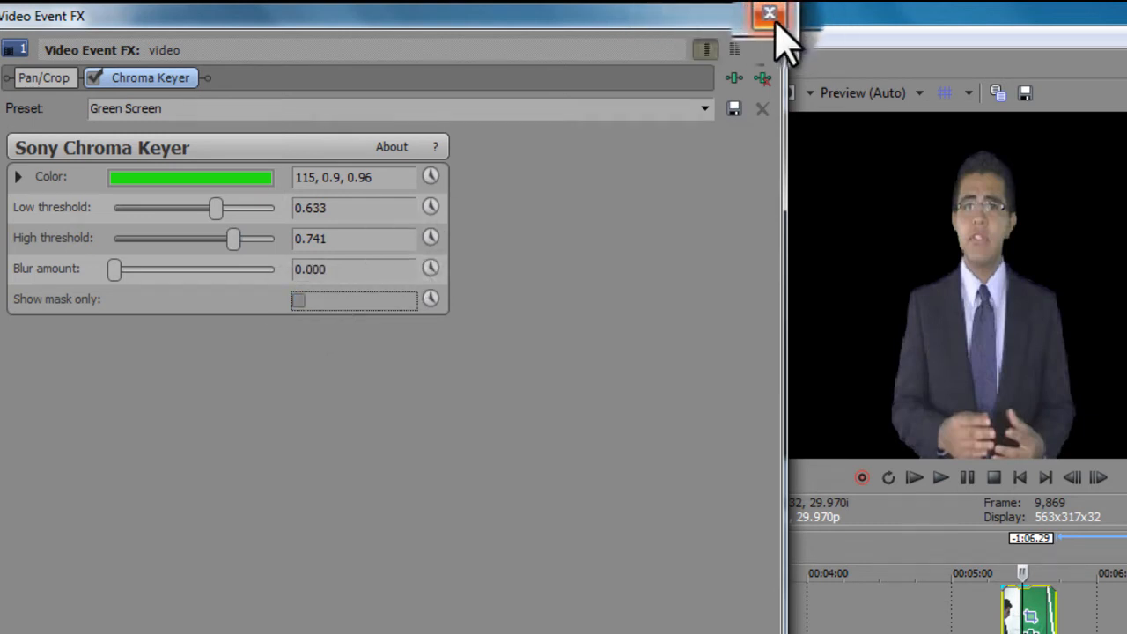
click(774, 21)
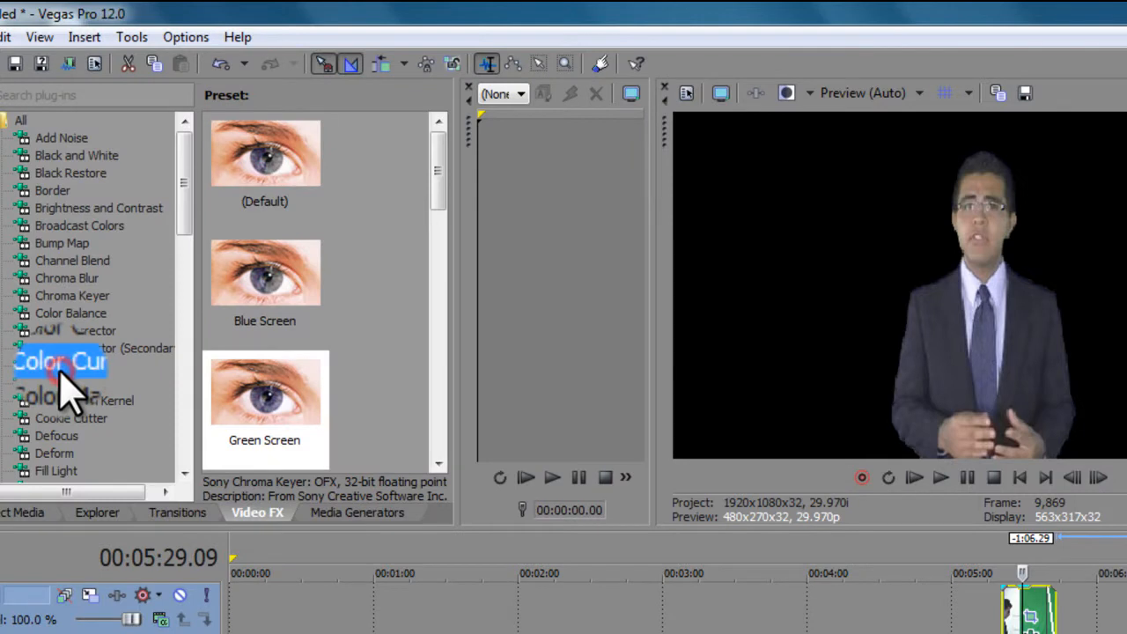
Step: Apply the Color Curves Cool Colors preset to the clip and raise the RGB curve's midpoint
drag(261, 410, 1051, 627)
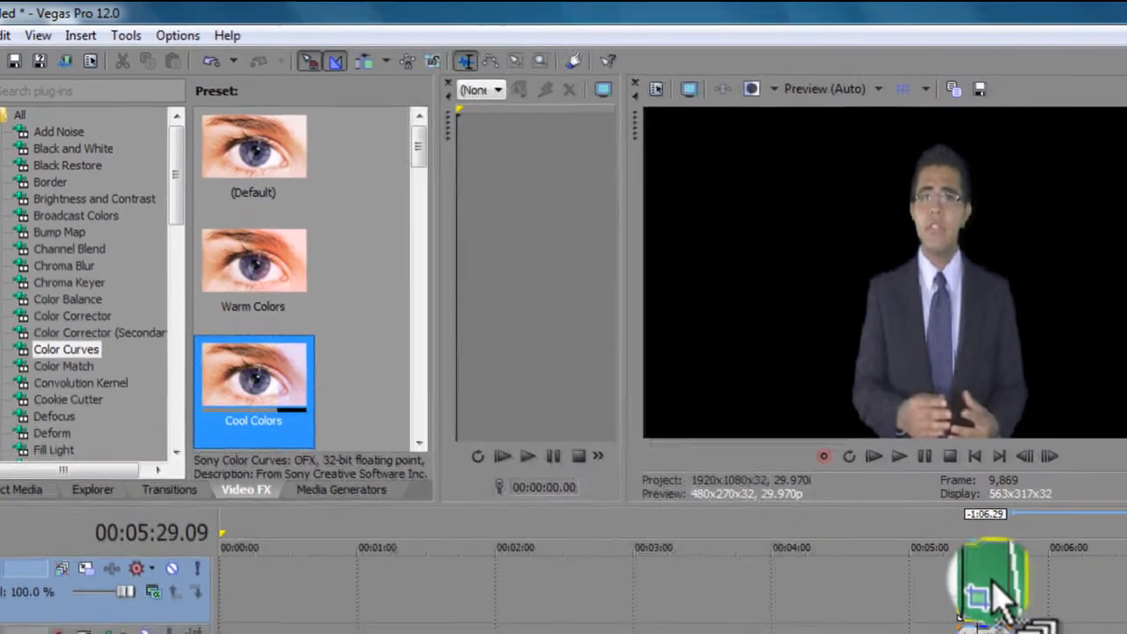
drag(993, 581, 981, 581)
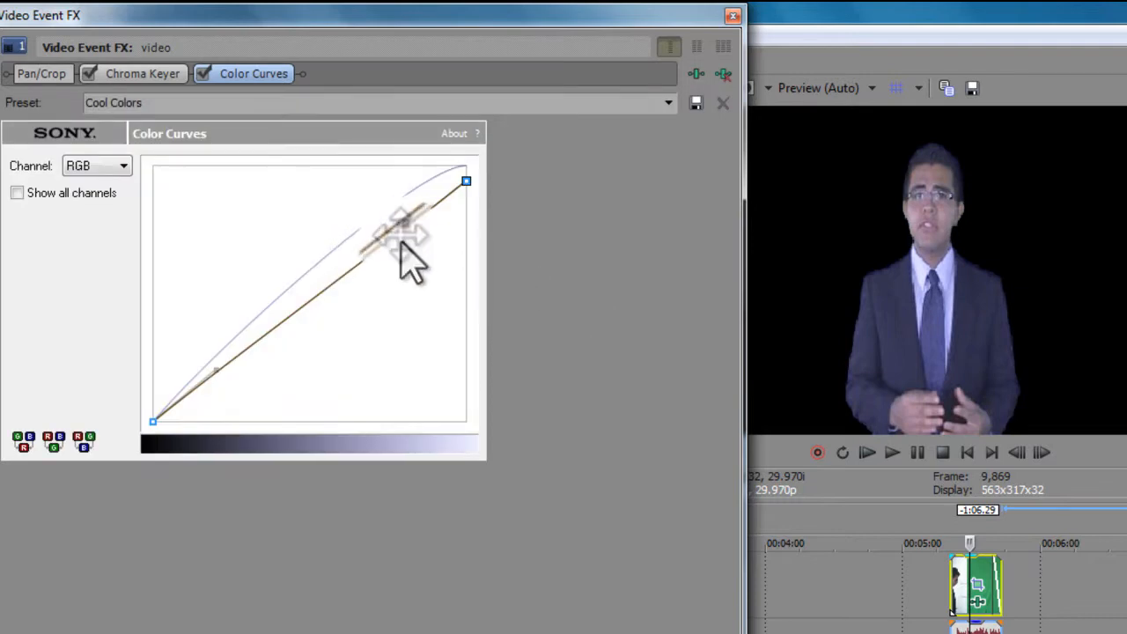
drag(398, 225, 340, 154)
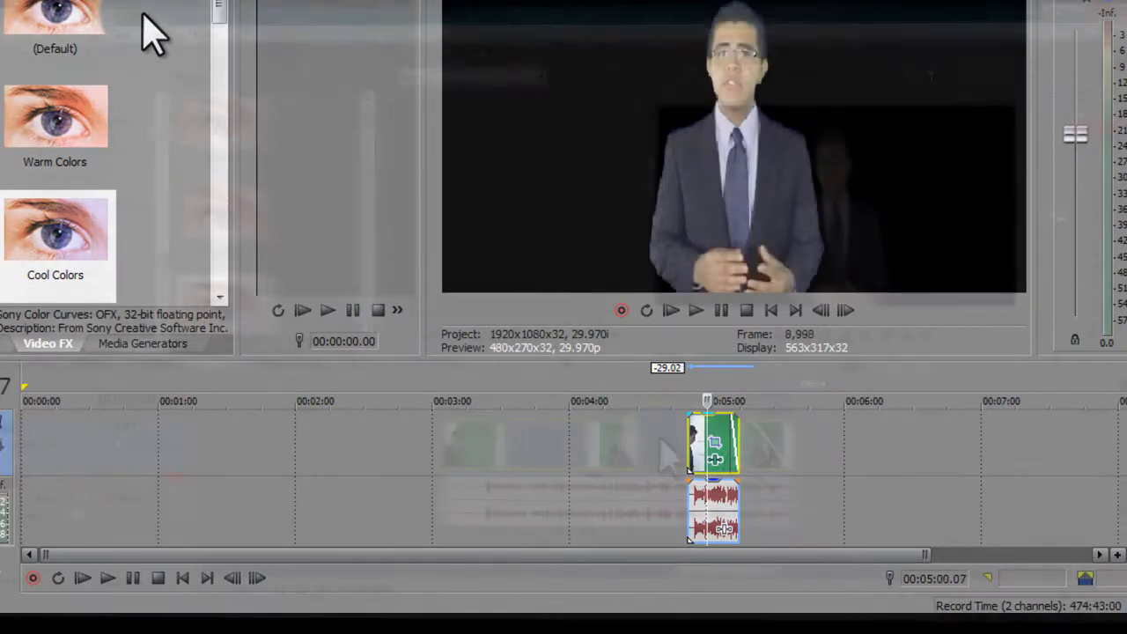
Step: Set the clip's media field order to None (progressive scan) in its properties
right_click(533, 402)
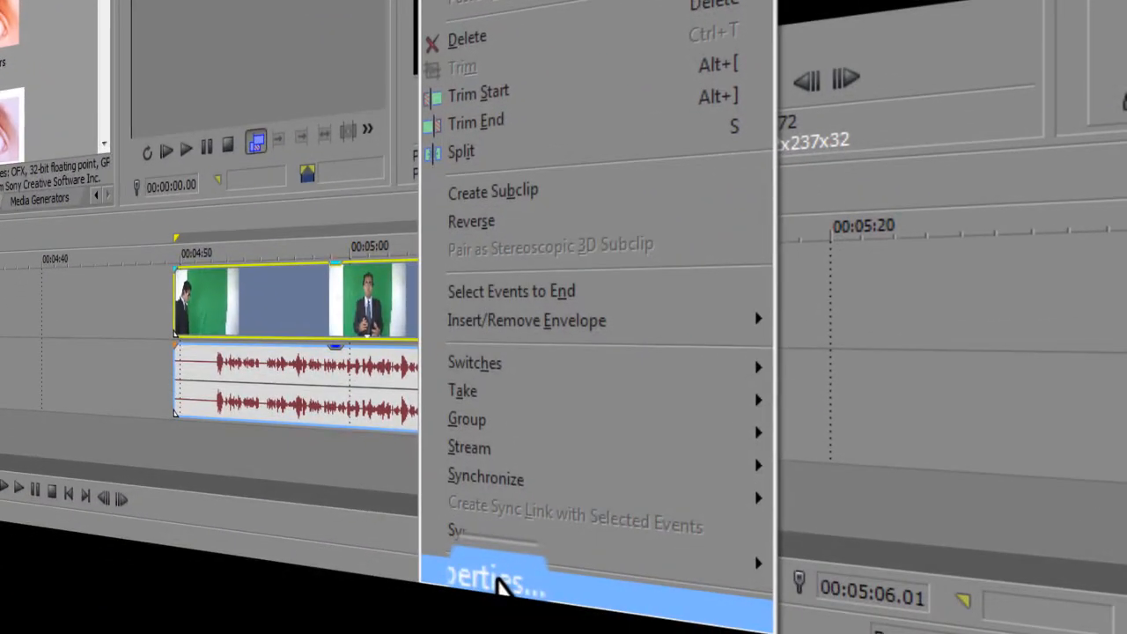
click(500, 583)
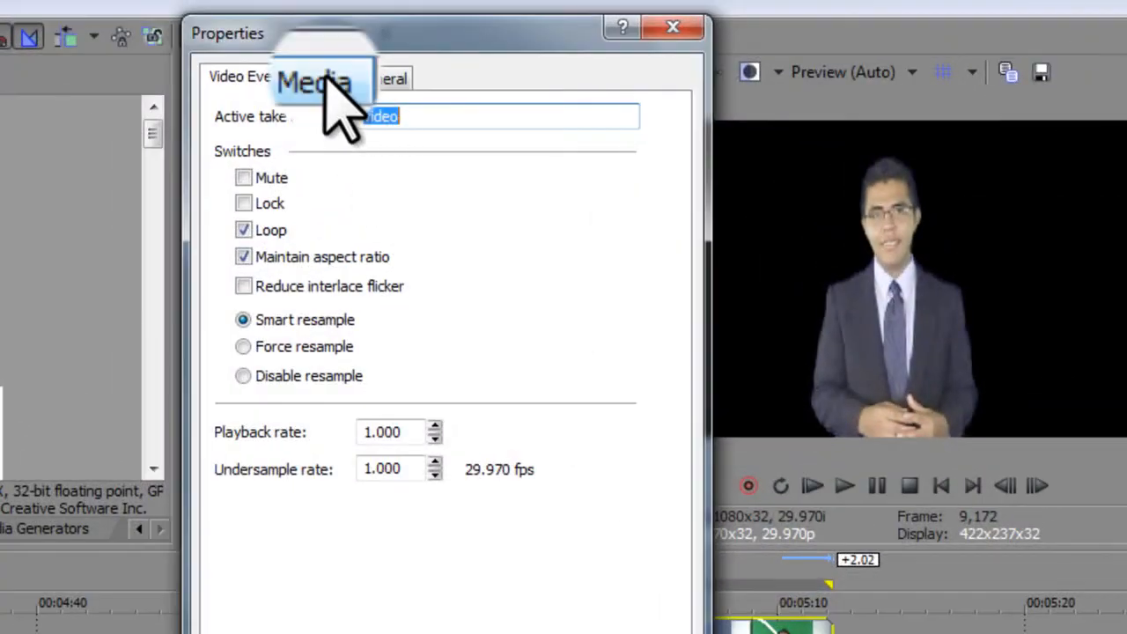
click(324, 79)
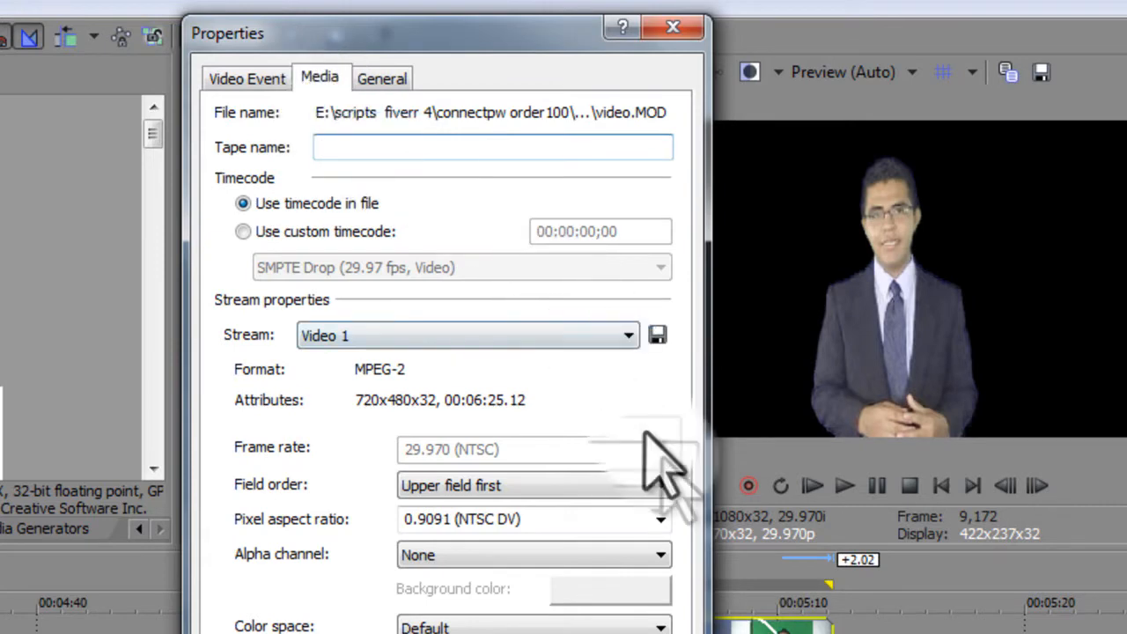
click(661, 486)
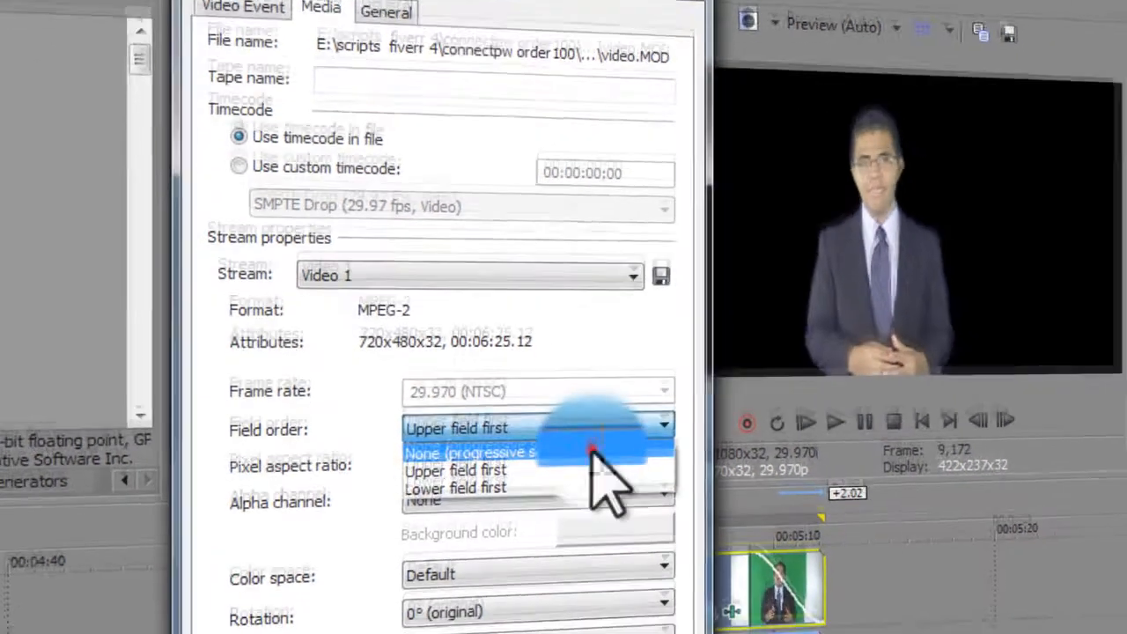
click(601, 508)
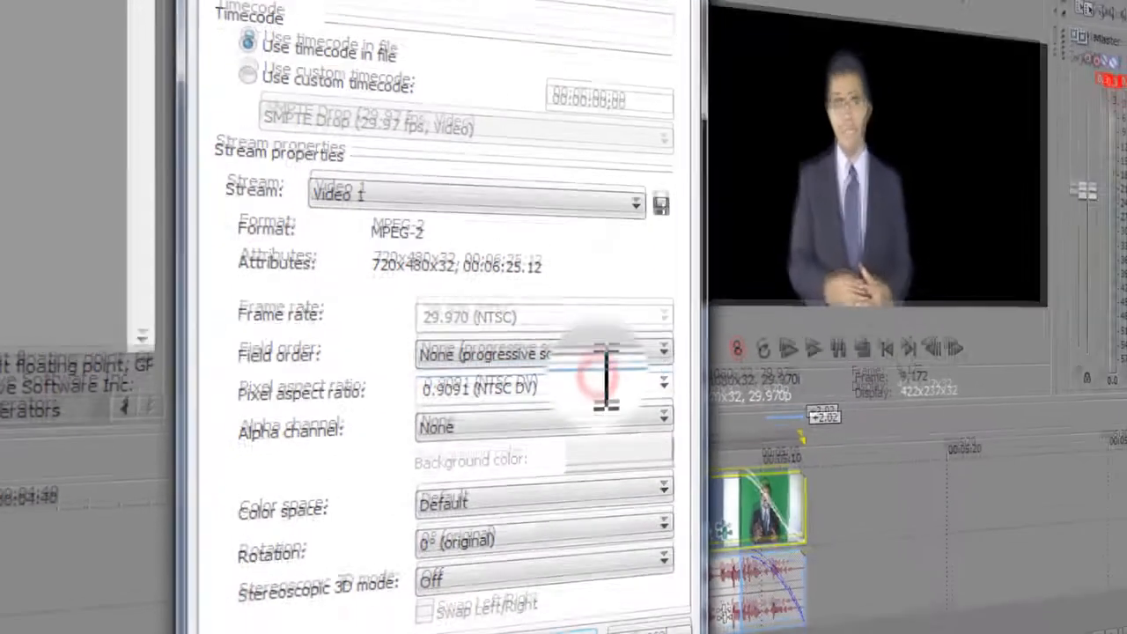
Step: Set the clip's pixel aspect ratio to 1.0000 (Square) and alpha channel to Straight (unmatted) in its media properties
click(664, 388)
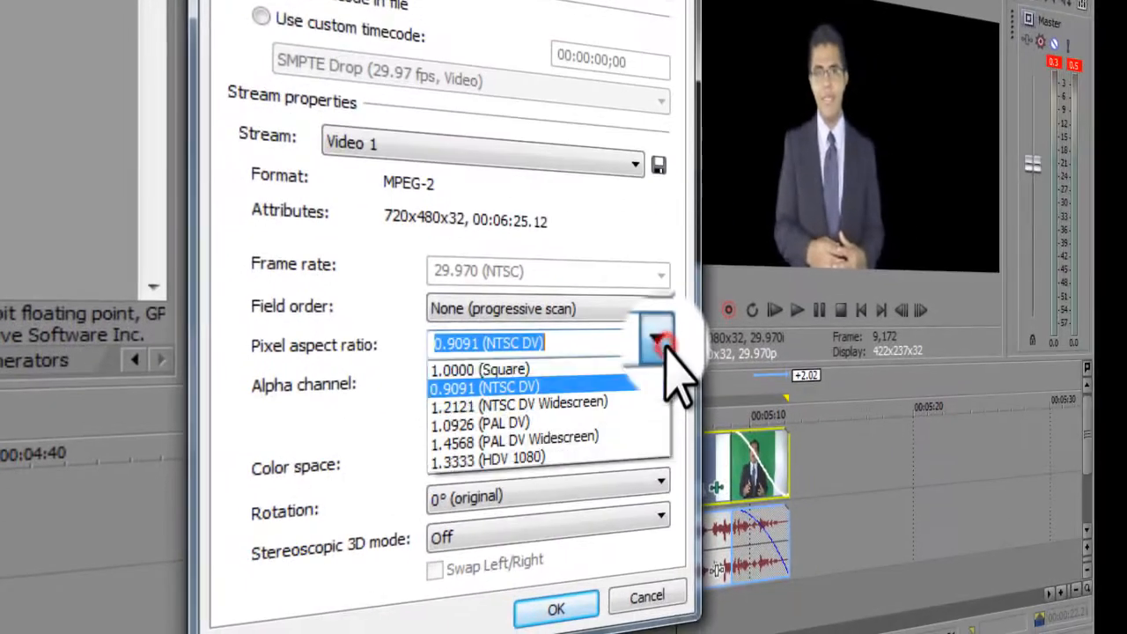
click(556, 370)
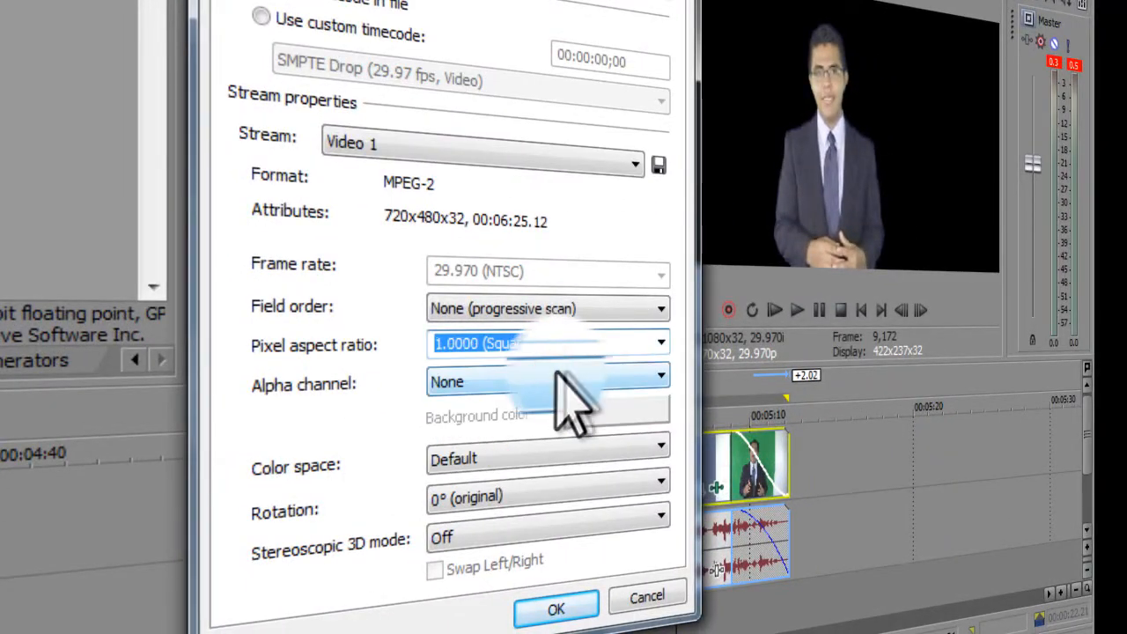
click(634, 374)
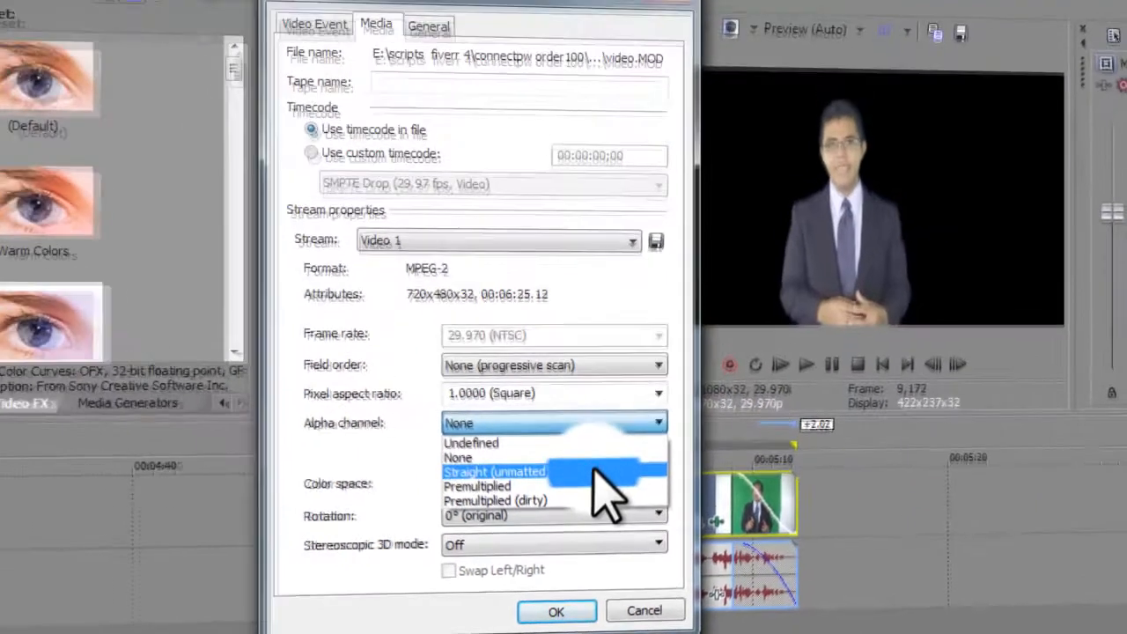
click(616, 440)
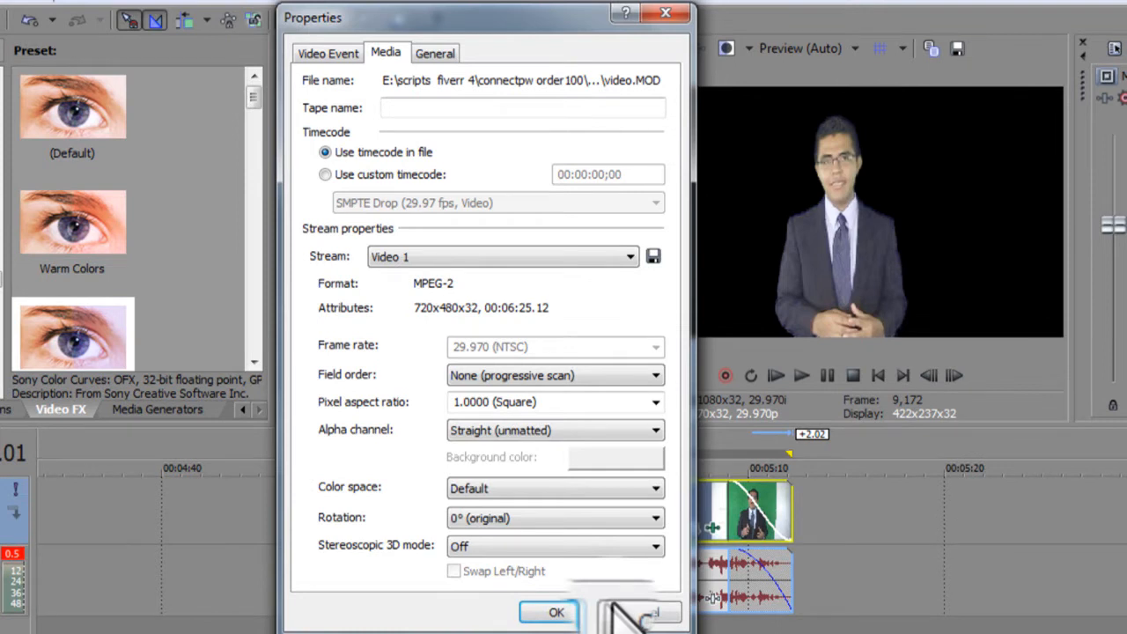
click(557, 613)
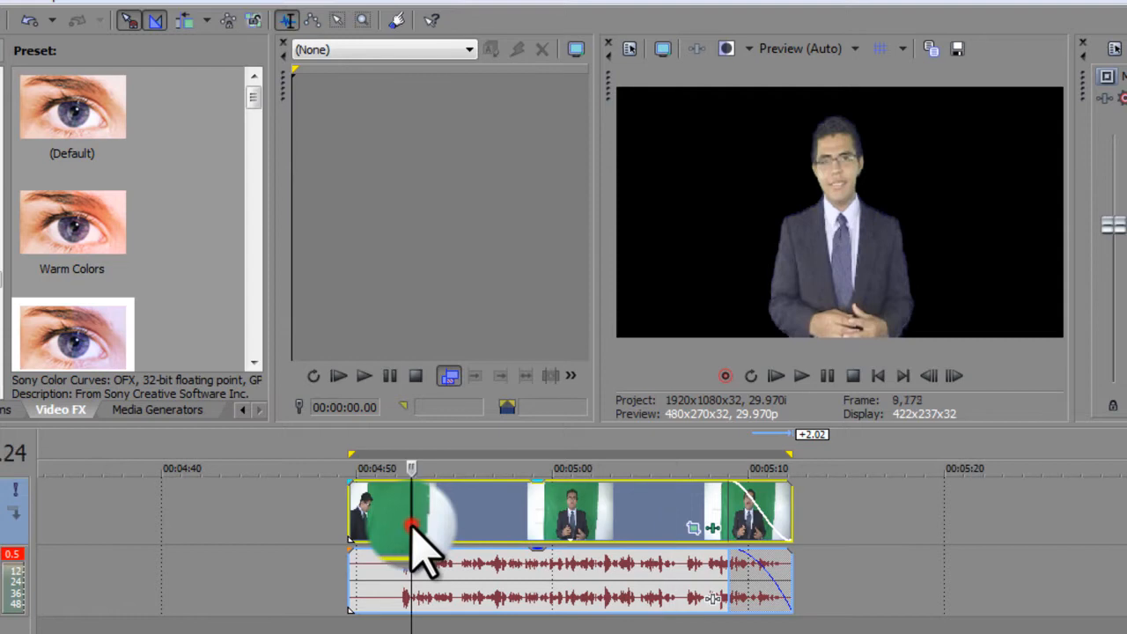
Step: Open Render As and pick the Video for Windows (*.avi) HD 1080-60i YUV template
click(522, 516)
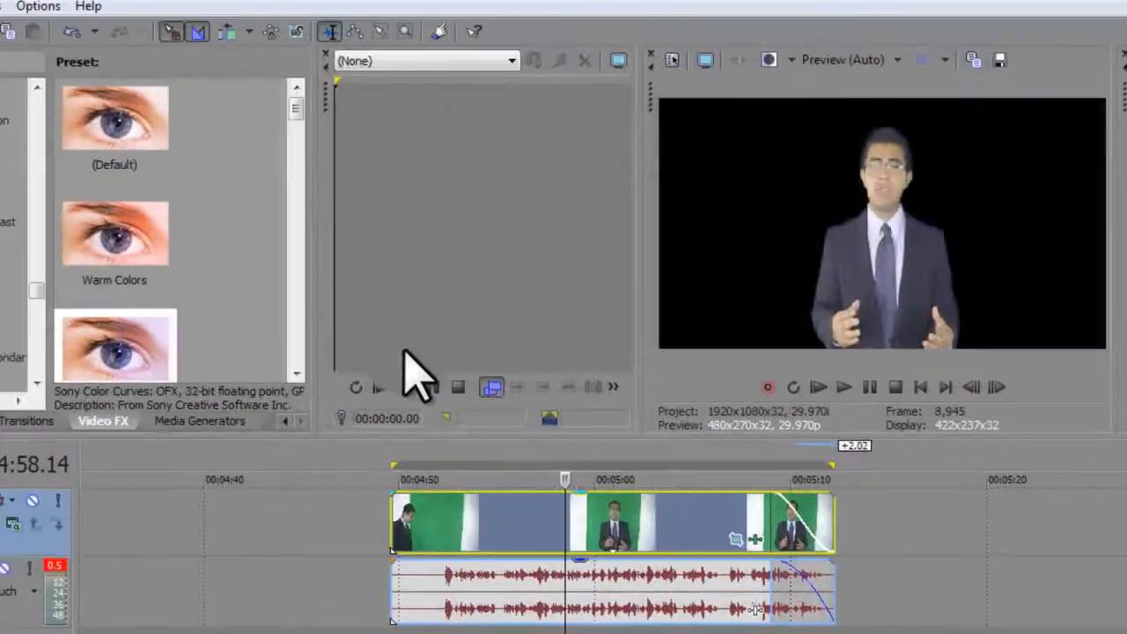
click(0, 6)
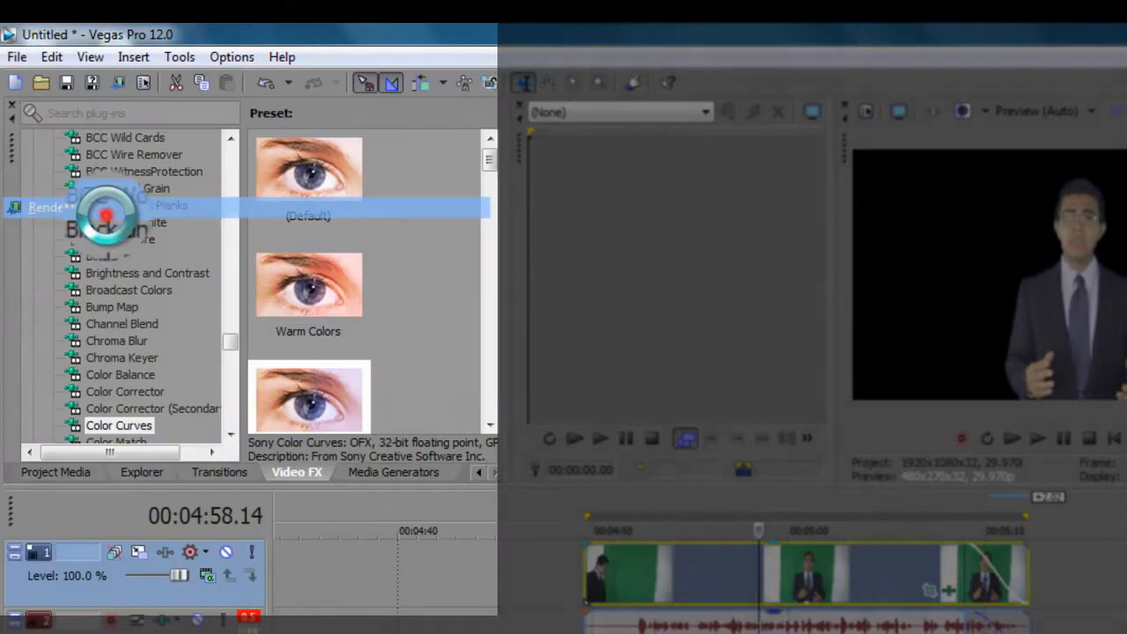
drag(344, 309, 750, 380)
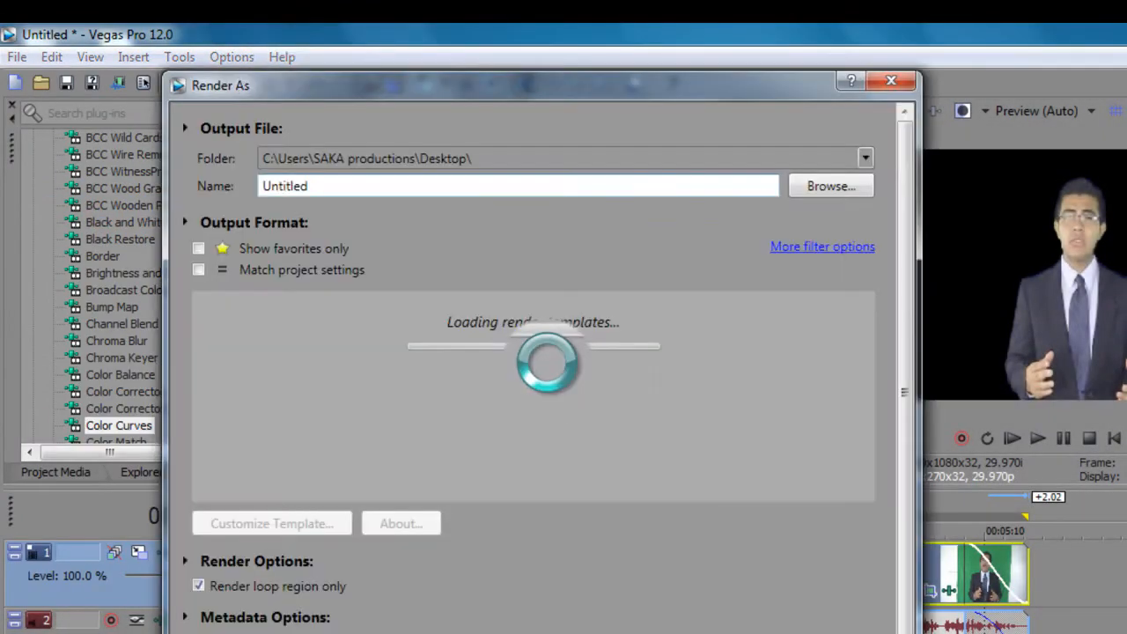
drag(873, 415, 869, 452)
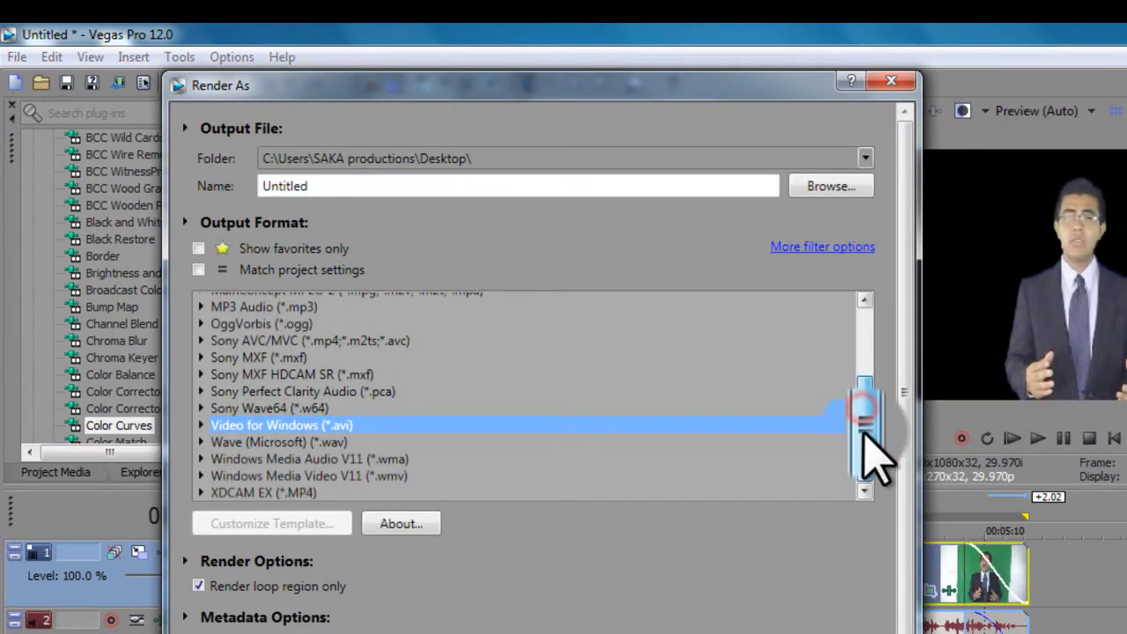
click(201, 426)
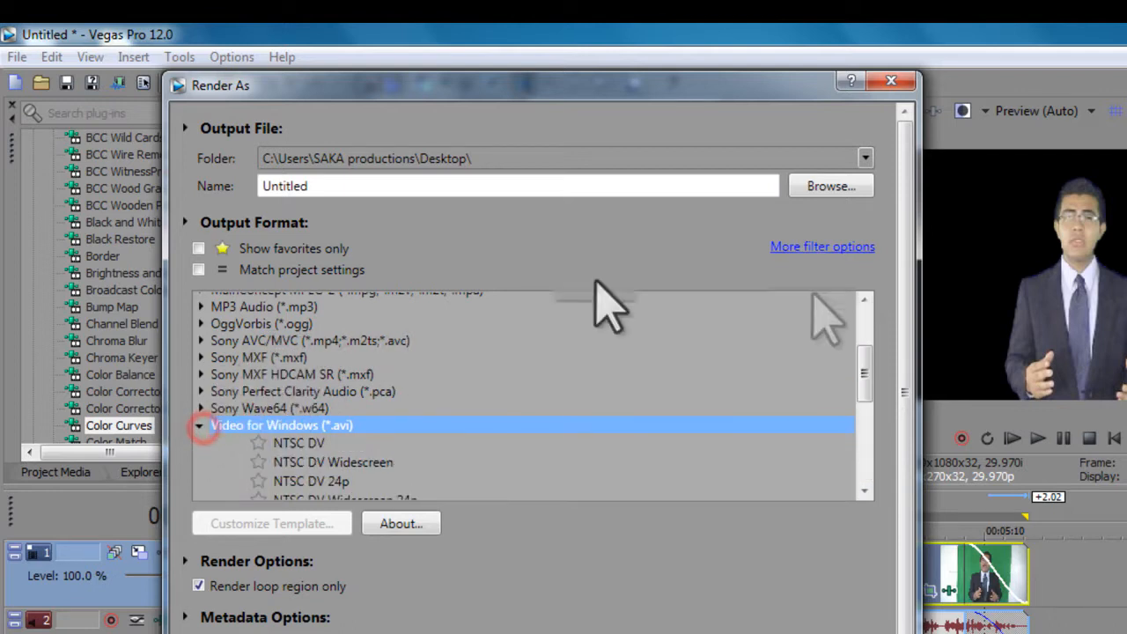
drag(869, 379, 866, 448)
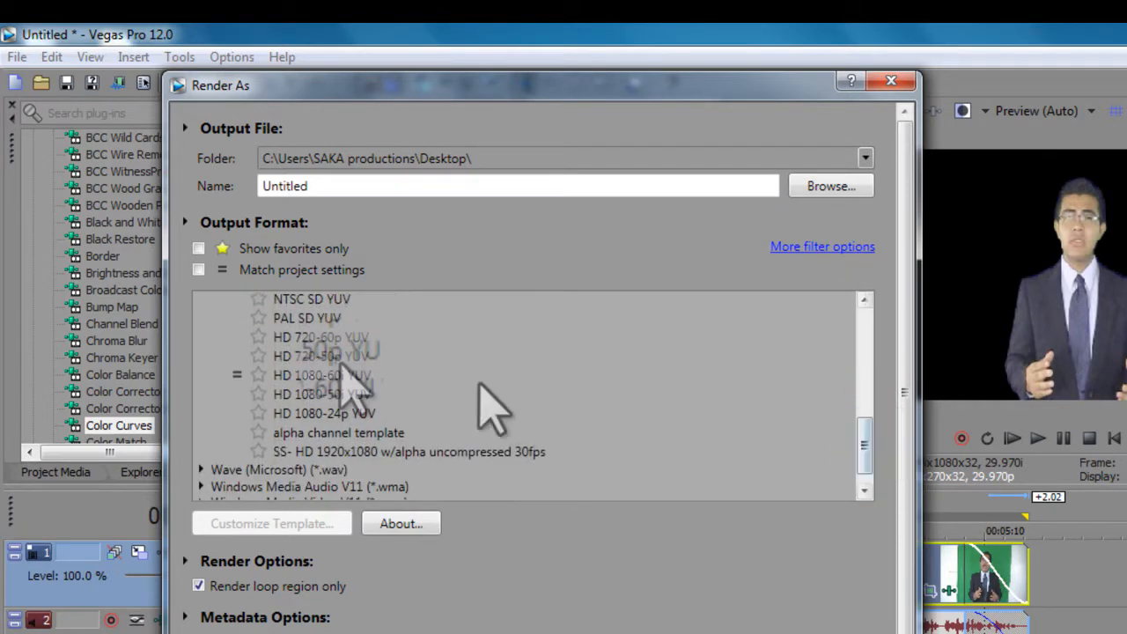
click(321, 376)
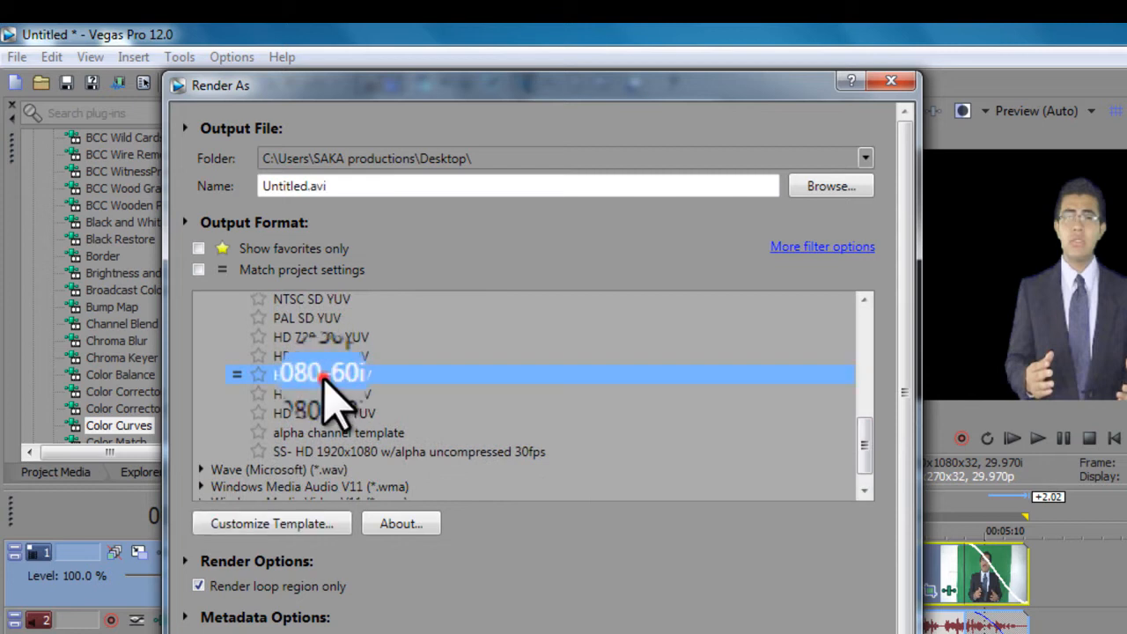
Step: Customize the template, naming it "HD with alpha channel" and setting its notes to "Spokes person video"
click(278, 526)
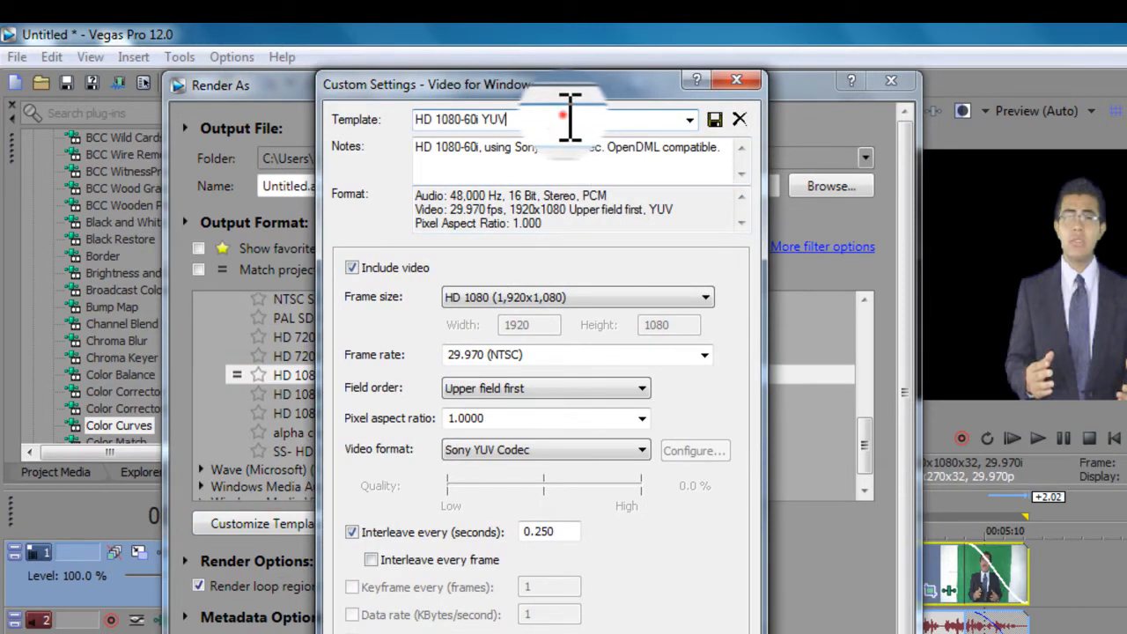
double_click(564, 116)
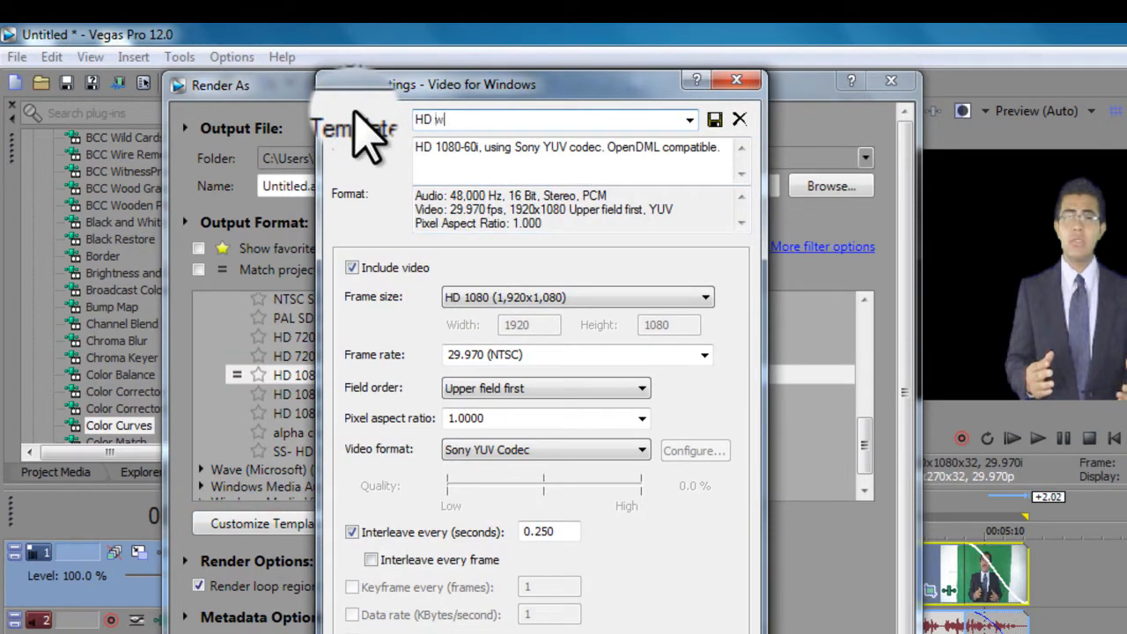
text(HD with alpha channel)
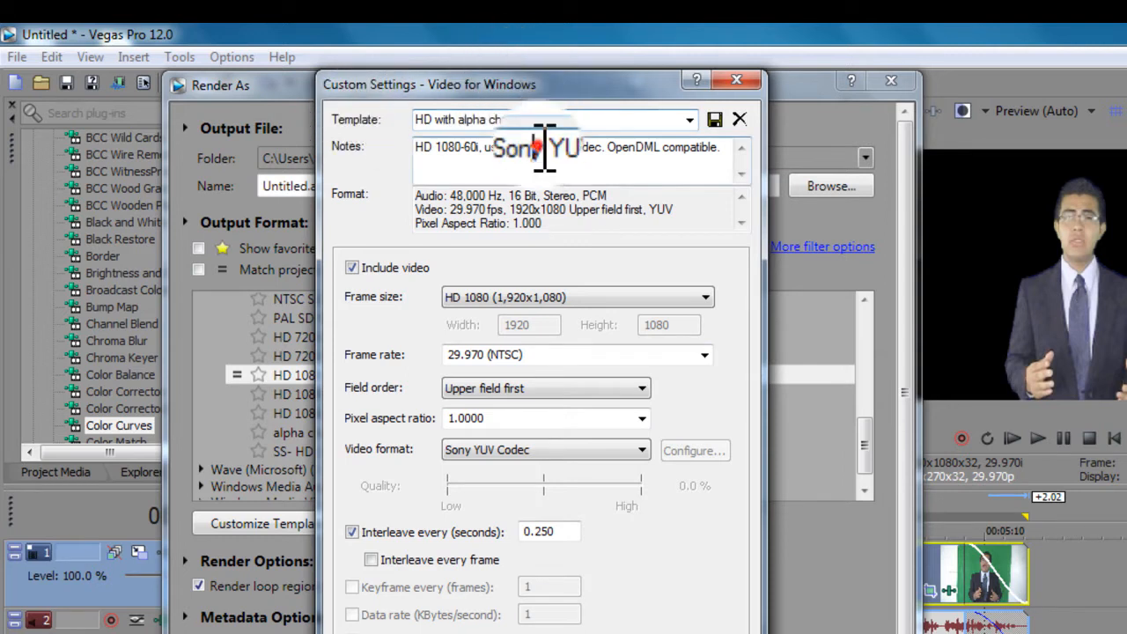
drag(544, 147, 414, 148)
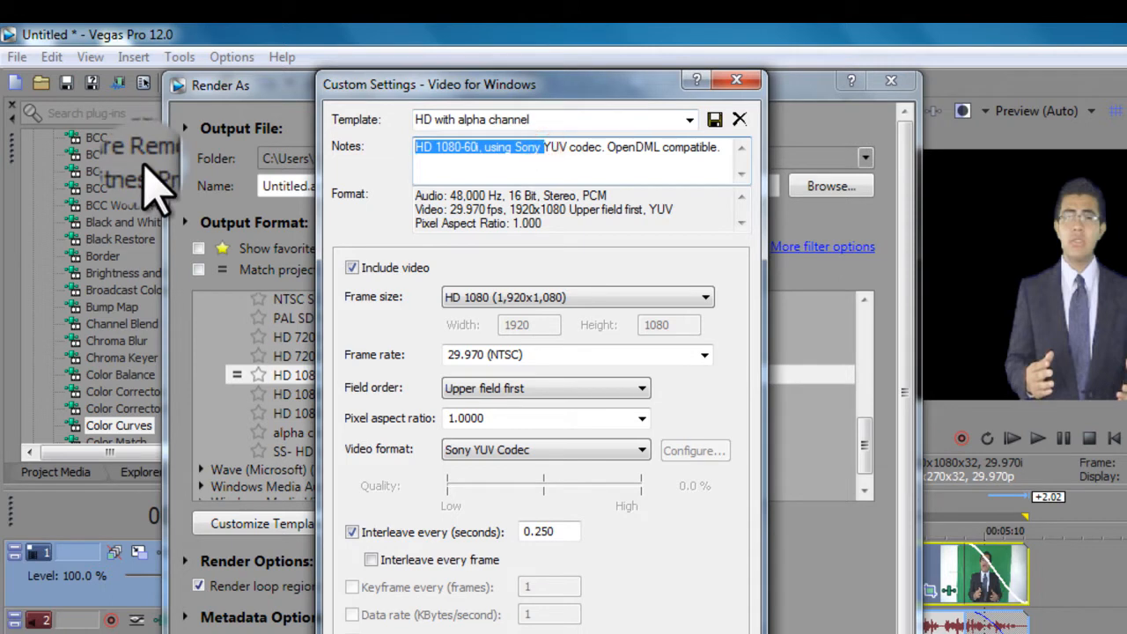
triple_click(641, 156)
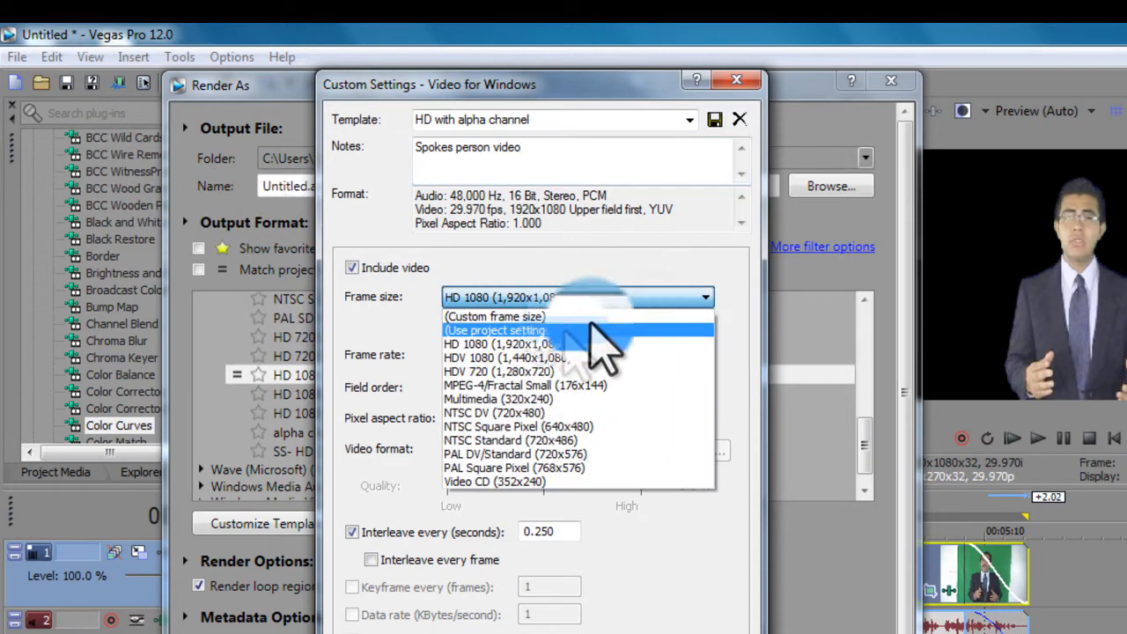
Step: Set frame size HD 1080 (1,920x1,080), field order None (progressive scan) and pixel aspect ratio 1.0000
click(550, 345)
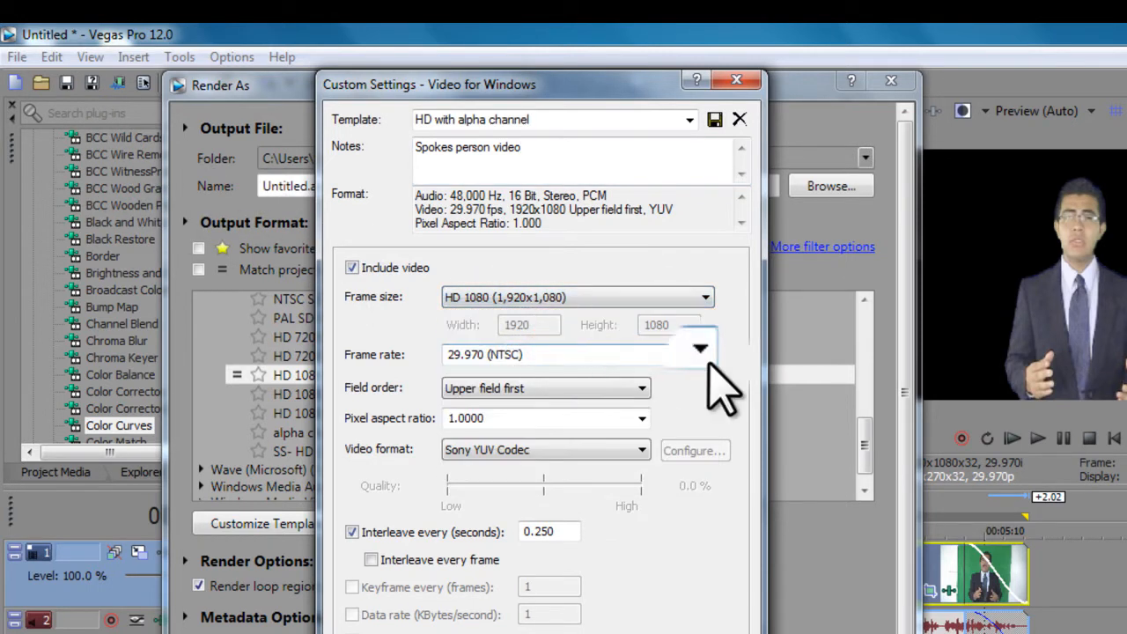
click(597, 388)
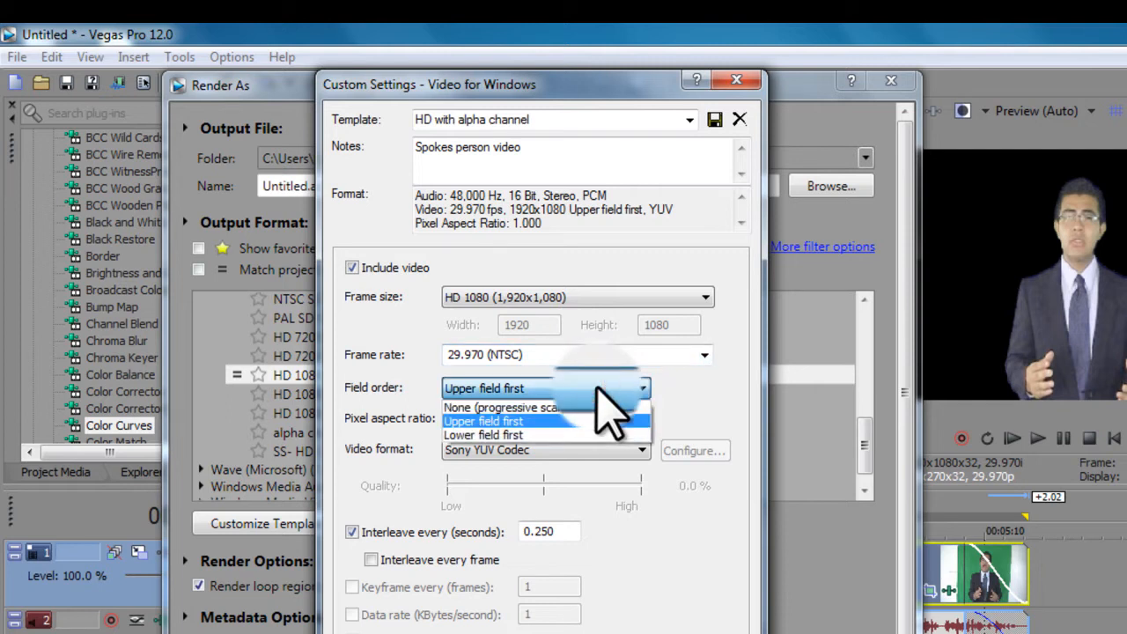
click(563, 406)
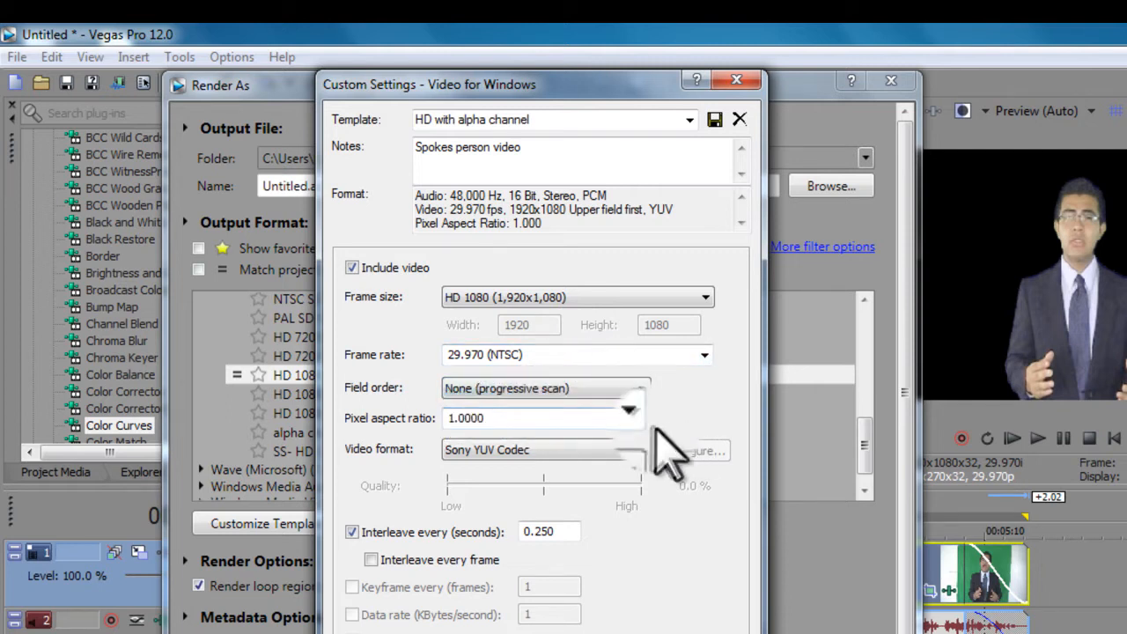
click(654, 428)
click(546, 432)
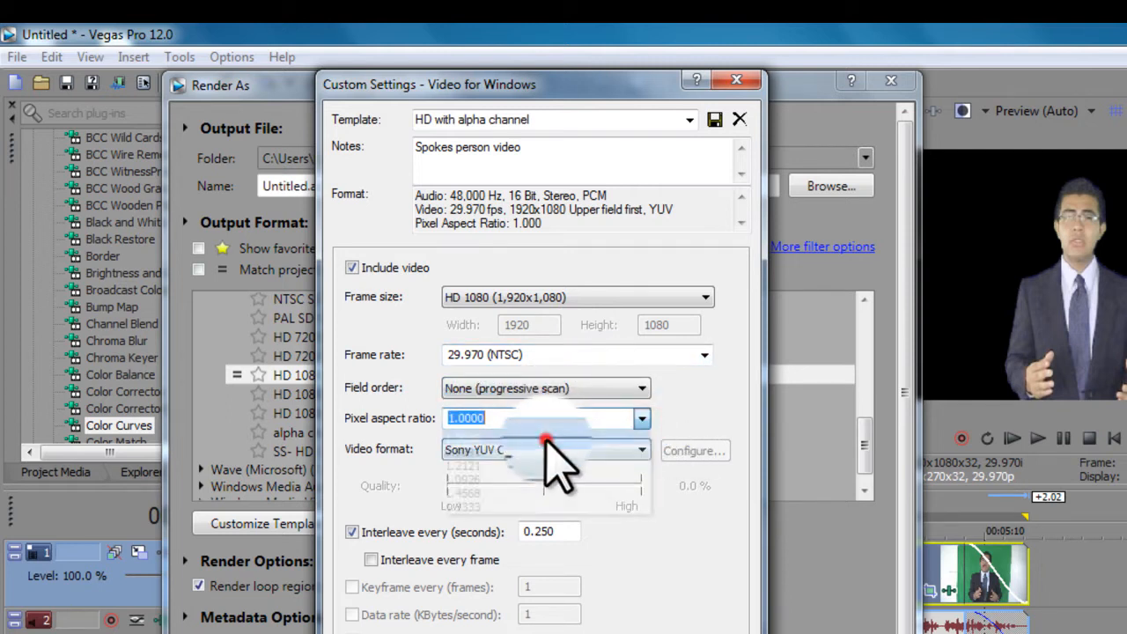
Step: Set the video format to Uncompressed, enable rendering the alpha channel, and accept the custom settings
click(622, 449)
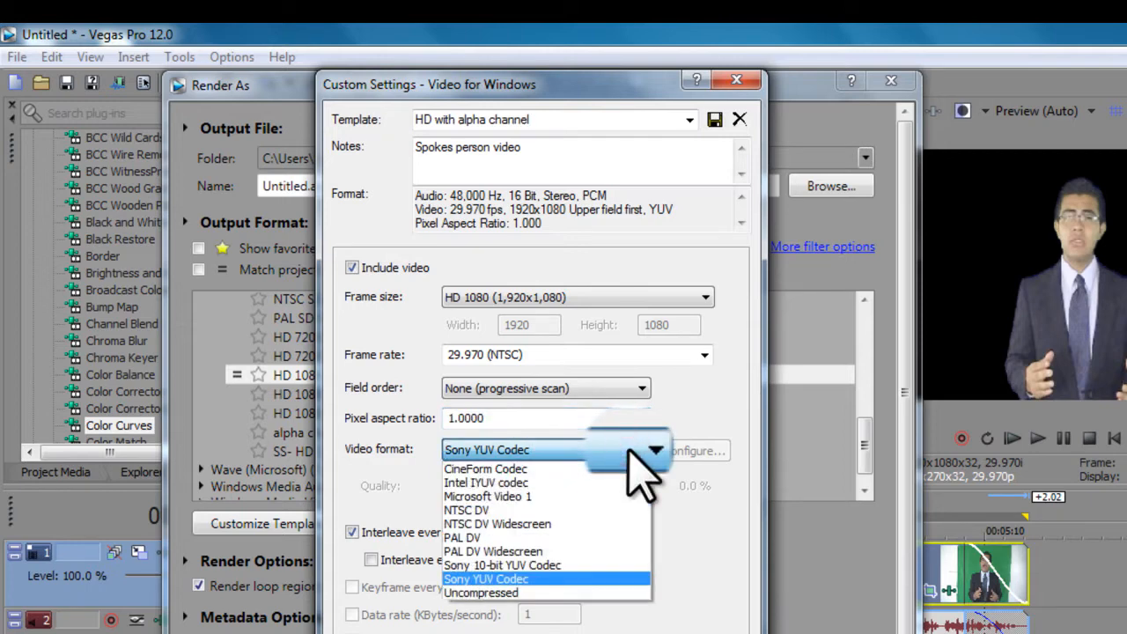
click(488, 594)
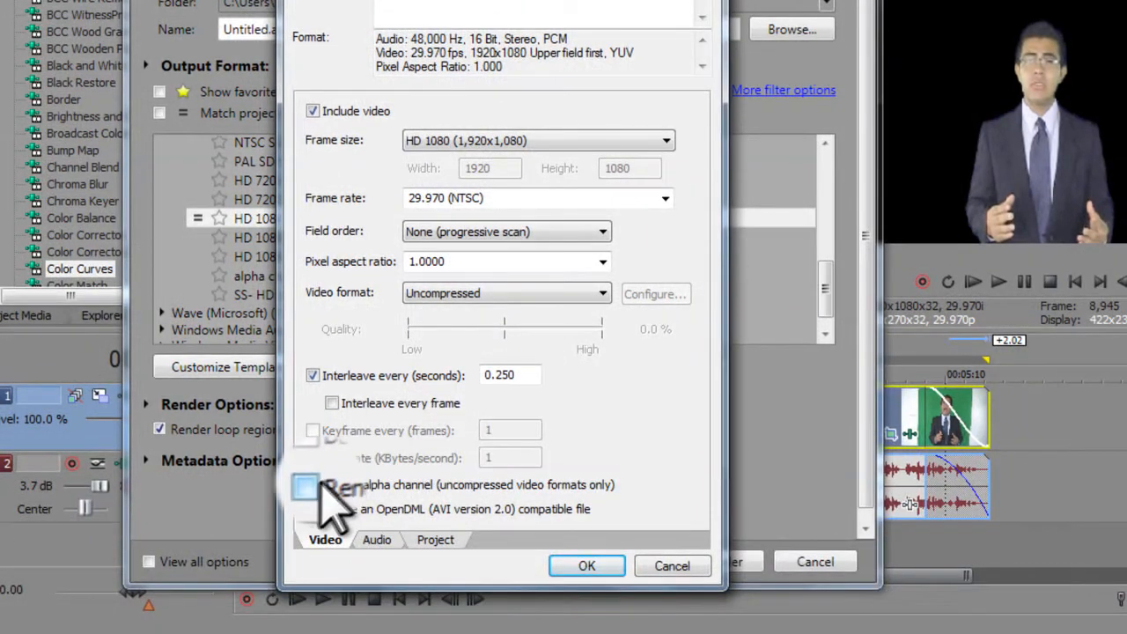
click(314, 484)
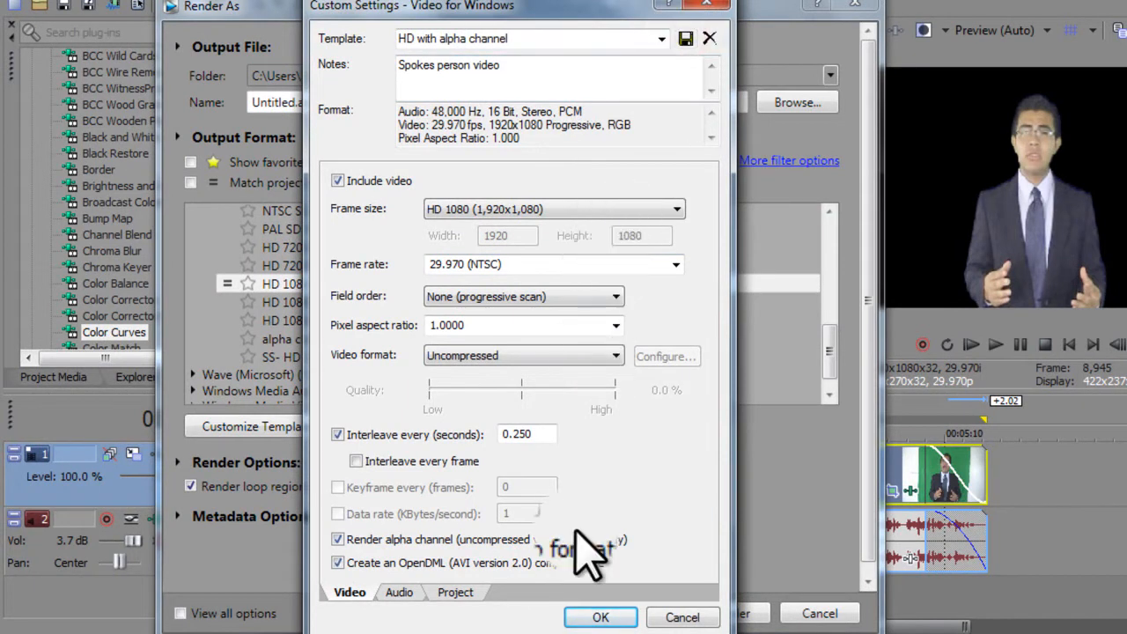
click(599, 618)
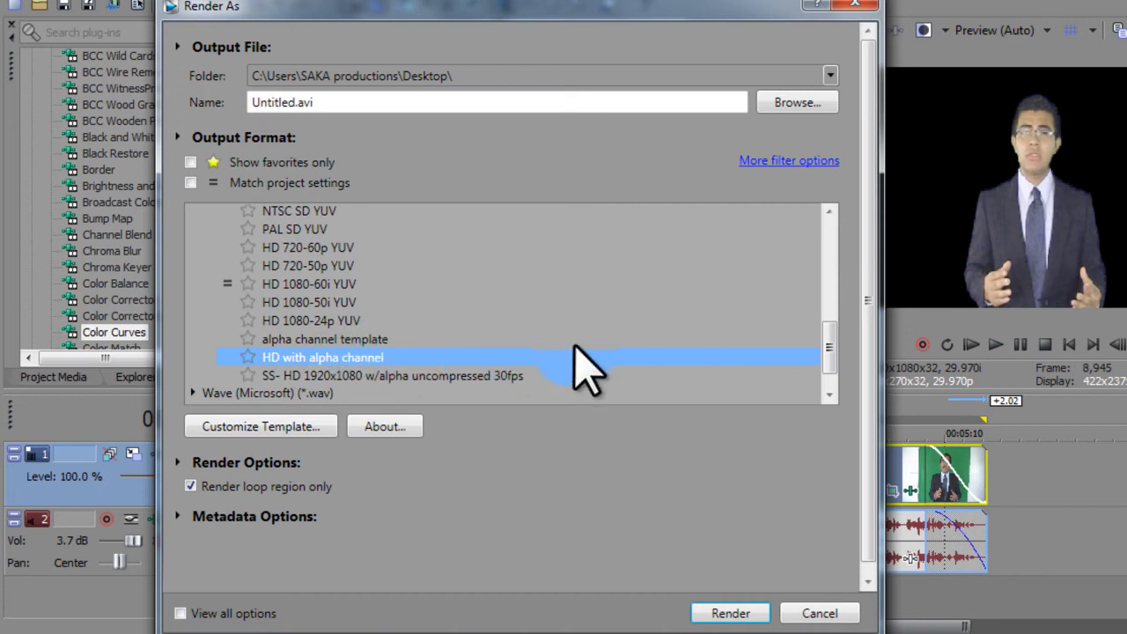
Step: Name the output file video1 on the Desktop and render the project
click(770, 100)
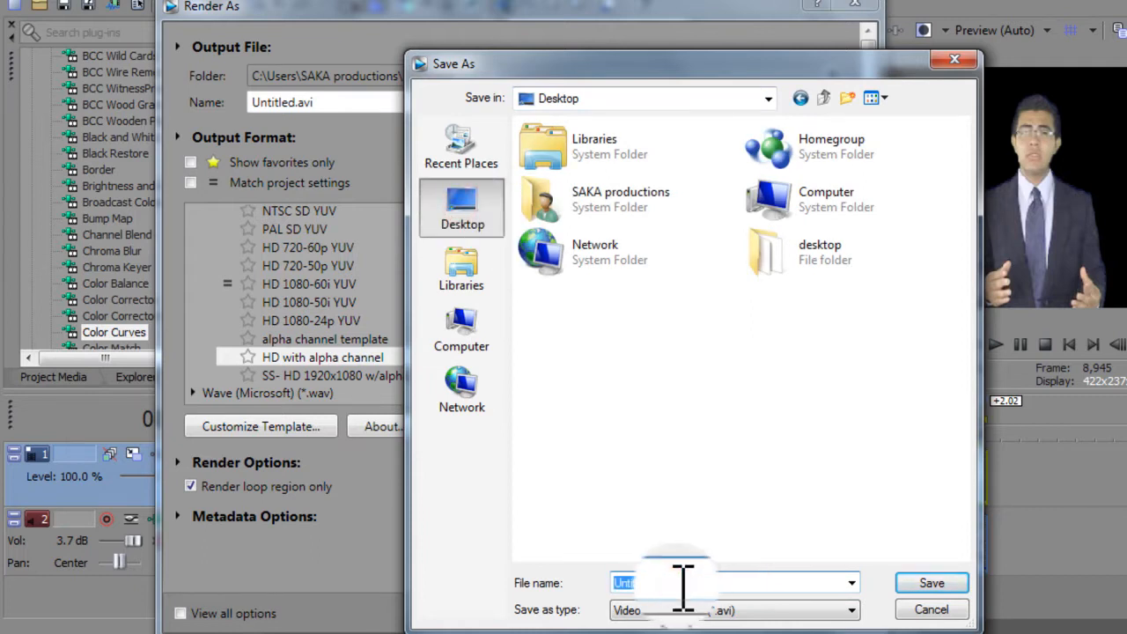
text(video1)
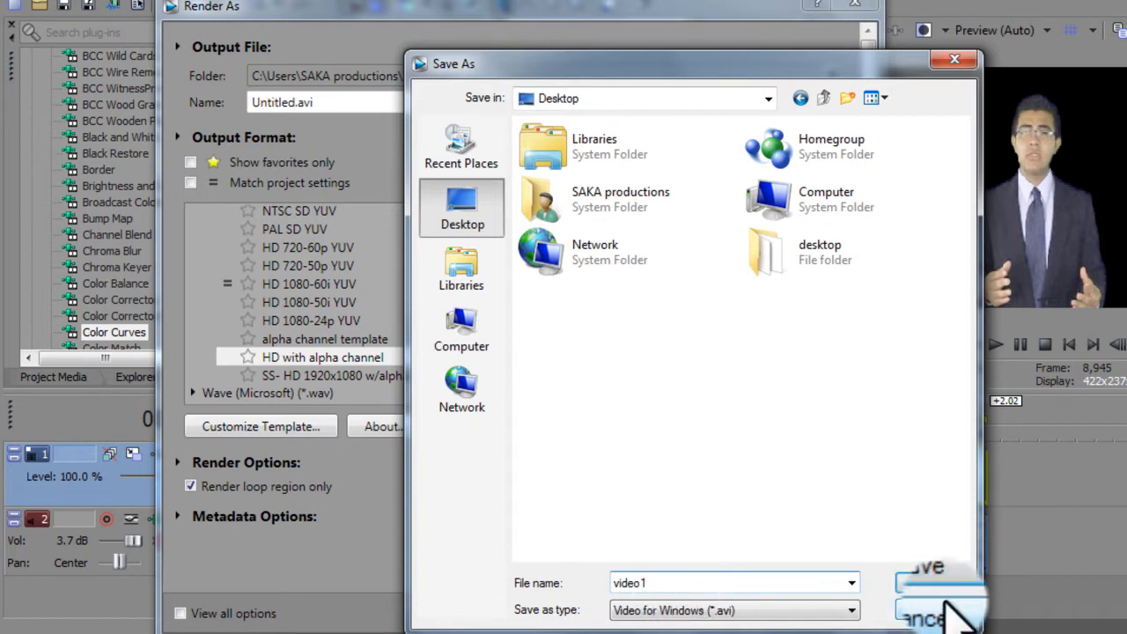
click(924, 583)
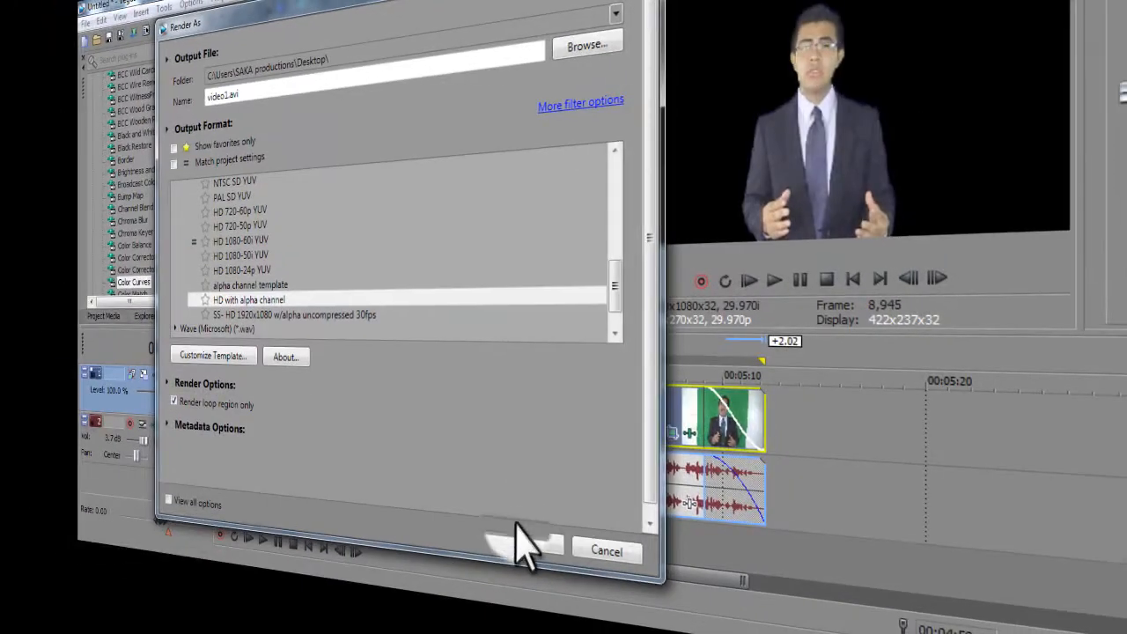
click(525, 551)
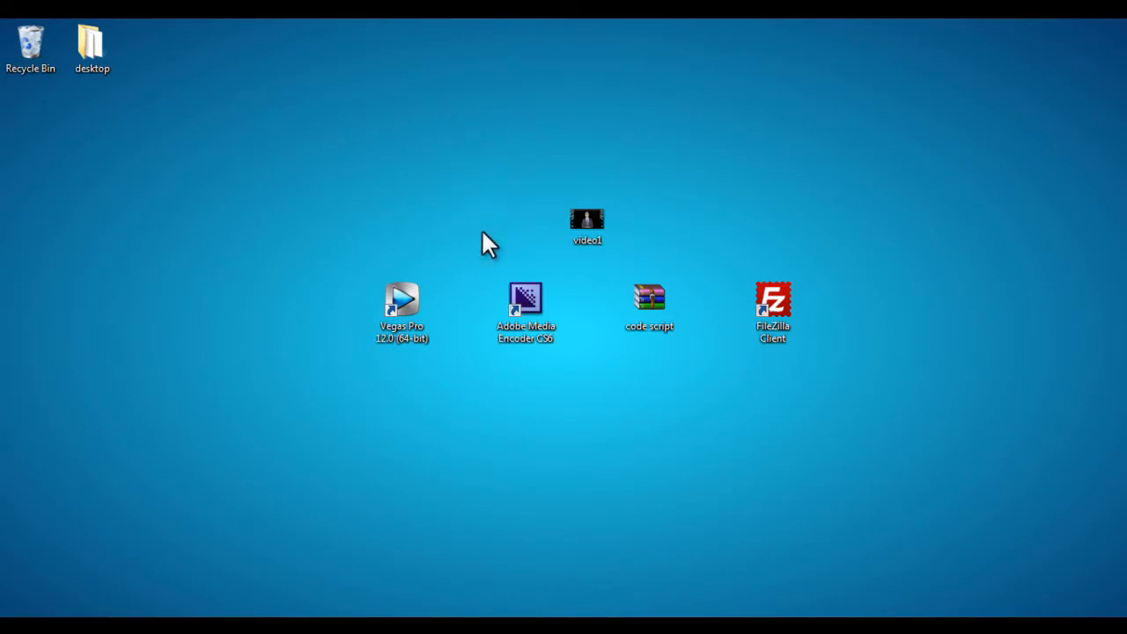
Step: Examine the rendered video1 file's properties on the desktop, including its size
drag(427, 107, 660, 257)
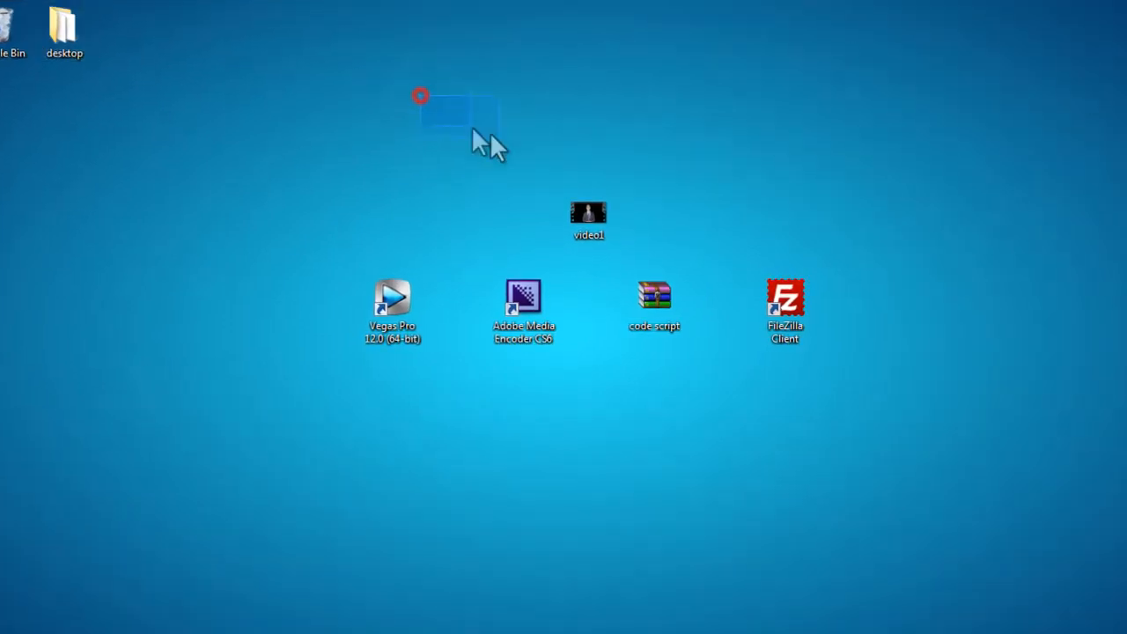
click(650, 246)
click(513, 213)
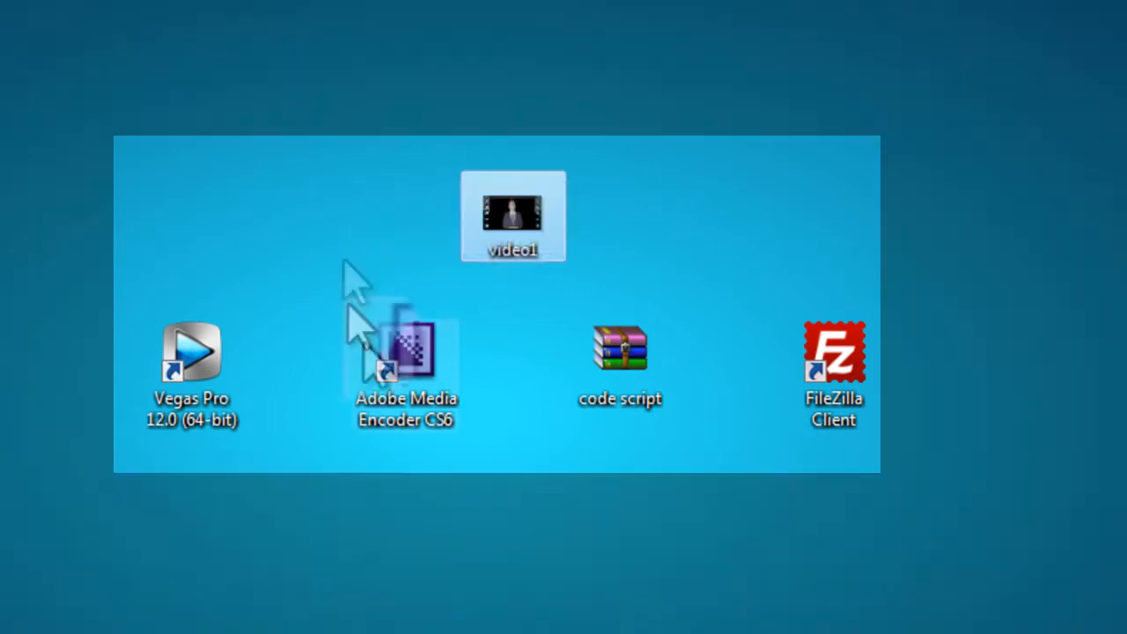
right_click(513, 216)
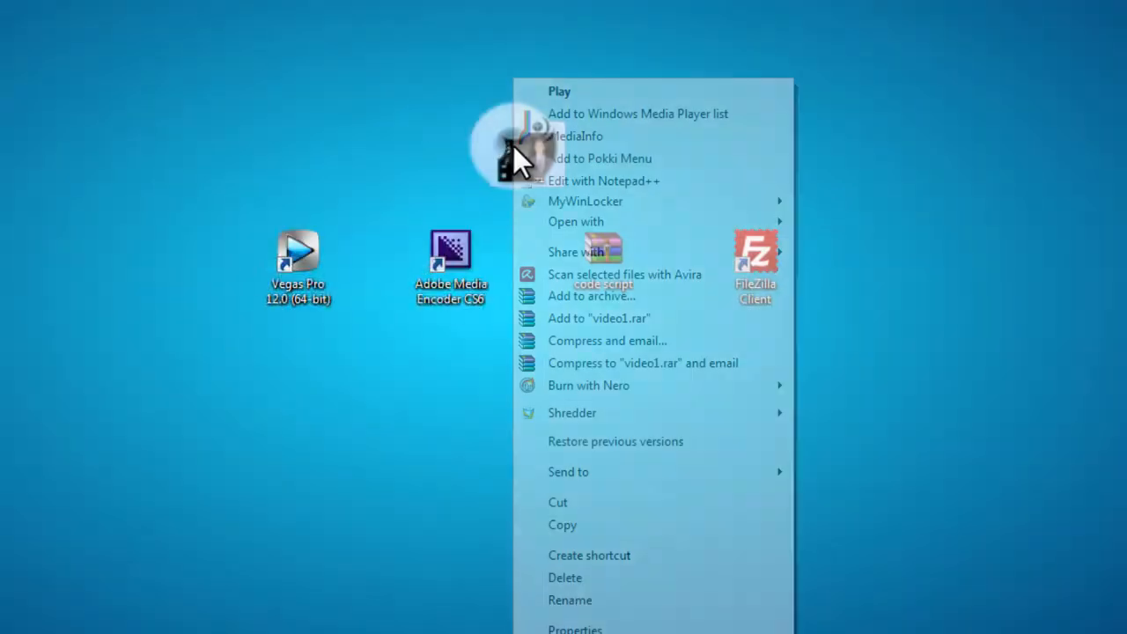
click(586, 608)
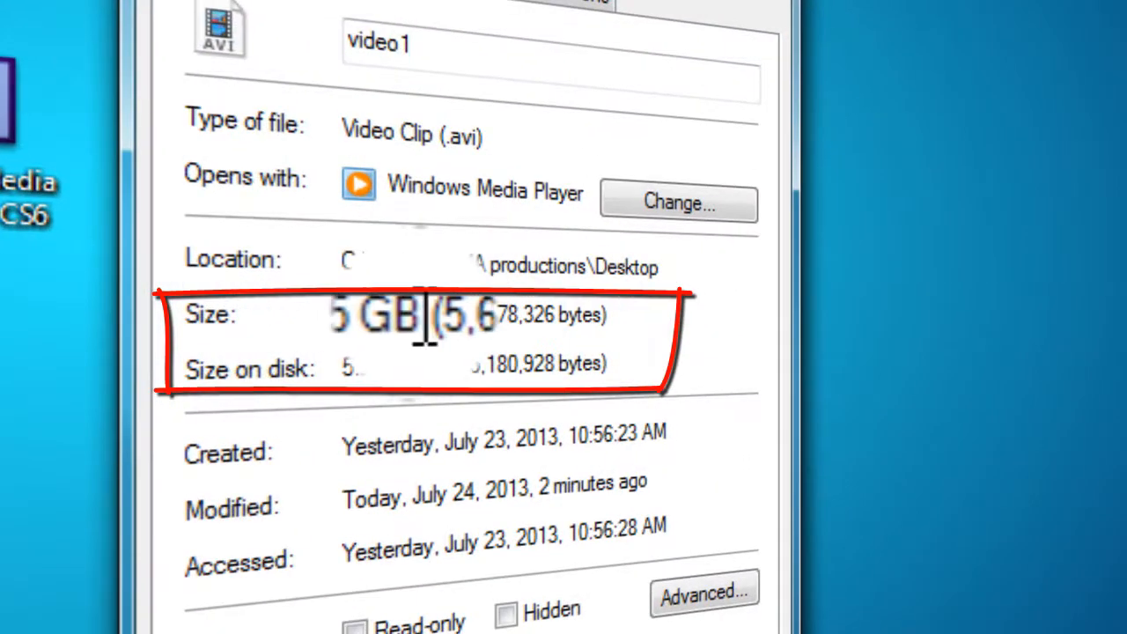
drag(425, 321, 344, 327)
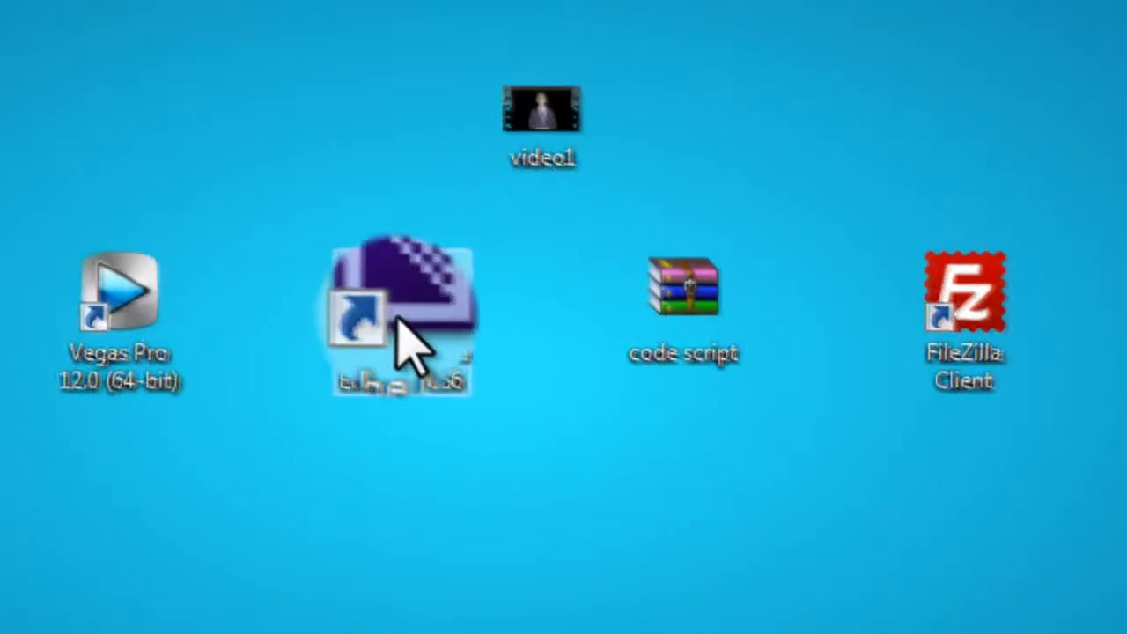
Step: Open the export settings of the queued video1.avi in Adobe Media Encoder
drag(265, 217, 445, 414)
double_click(432, 319)
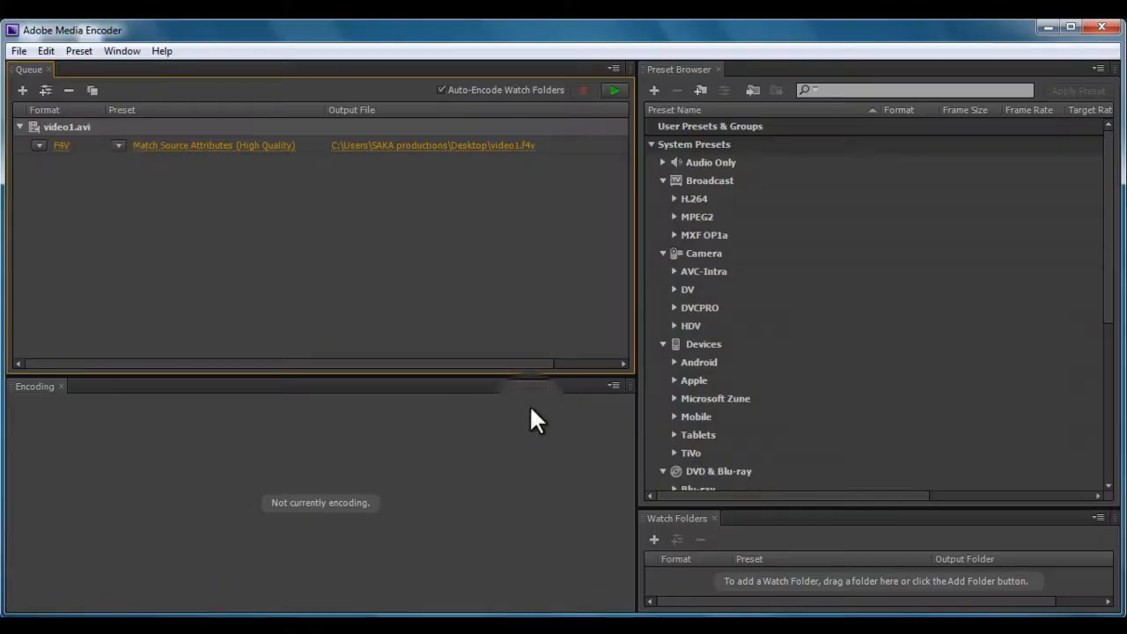
click(60, 150)
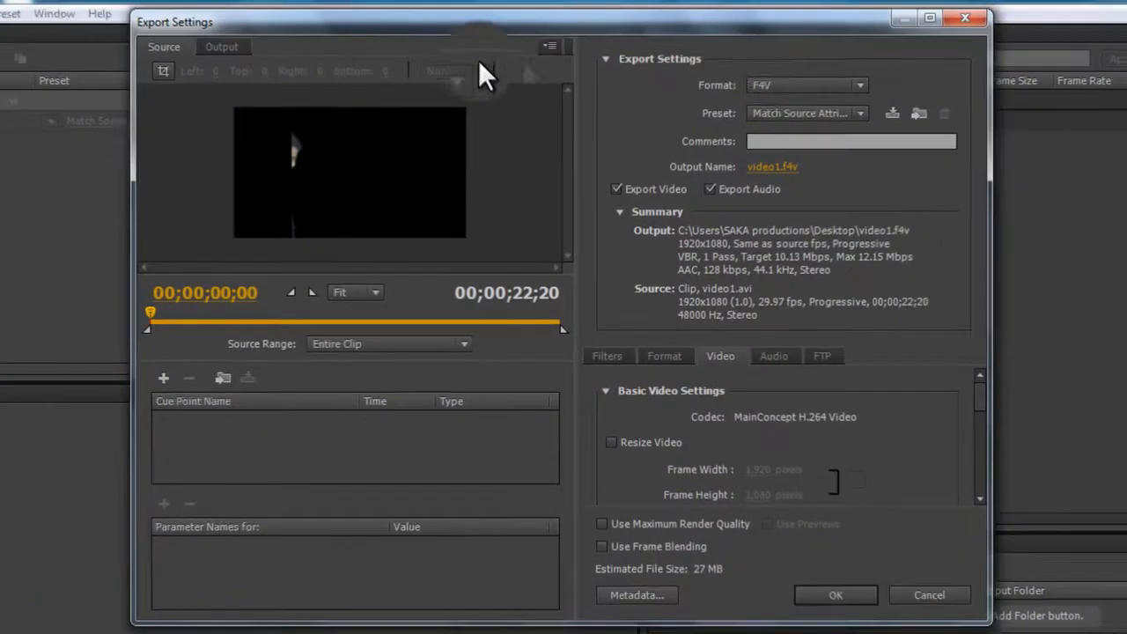
Step: Set the export format to FLV
click(859, 83)
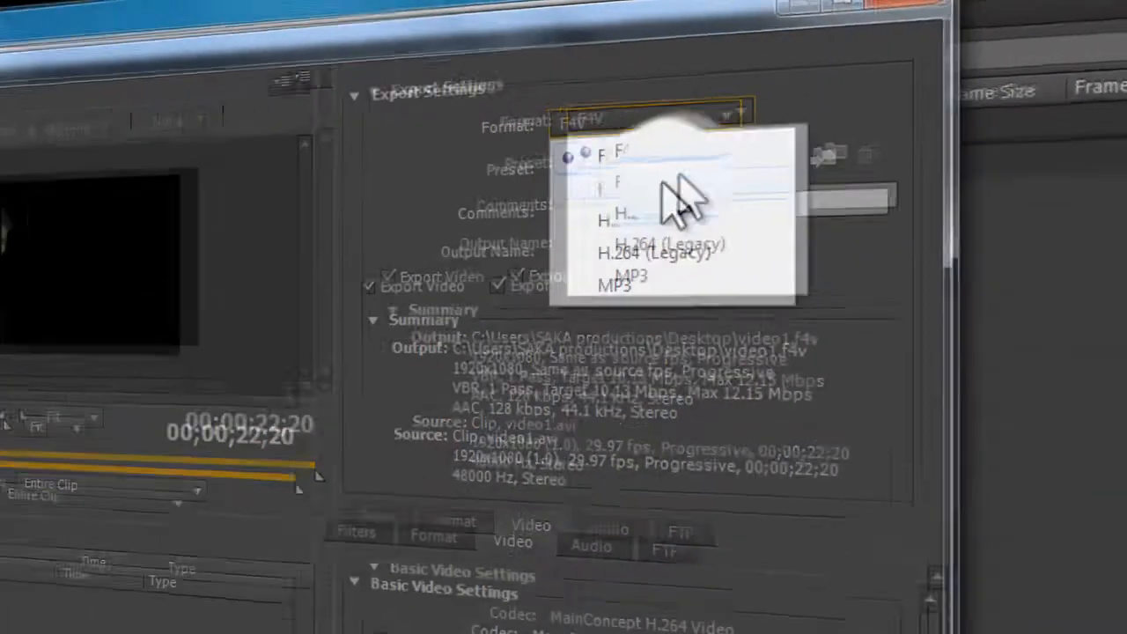
click(821, 104)
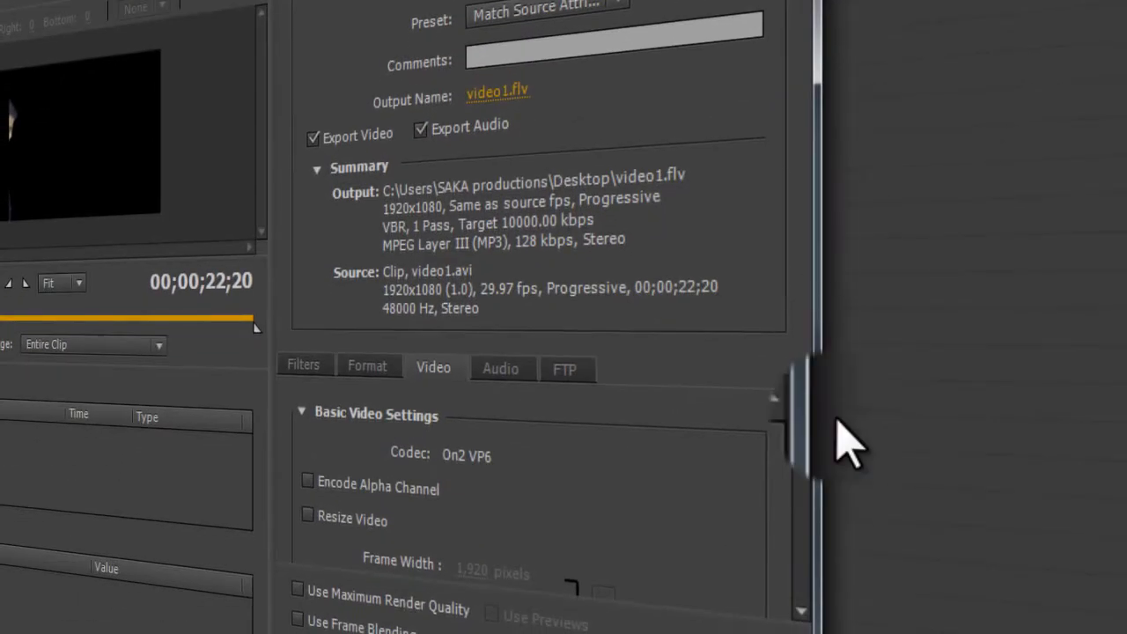
drag(814, 453, 810, 467)
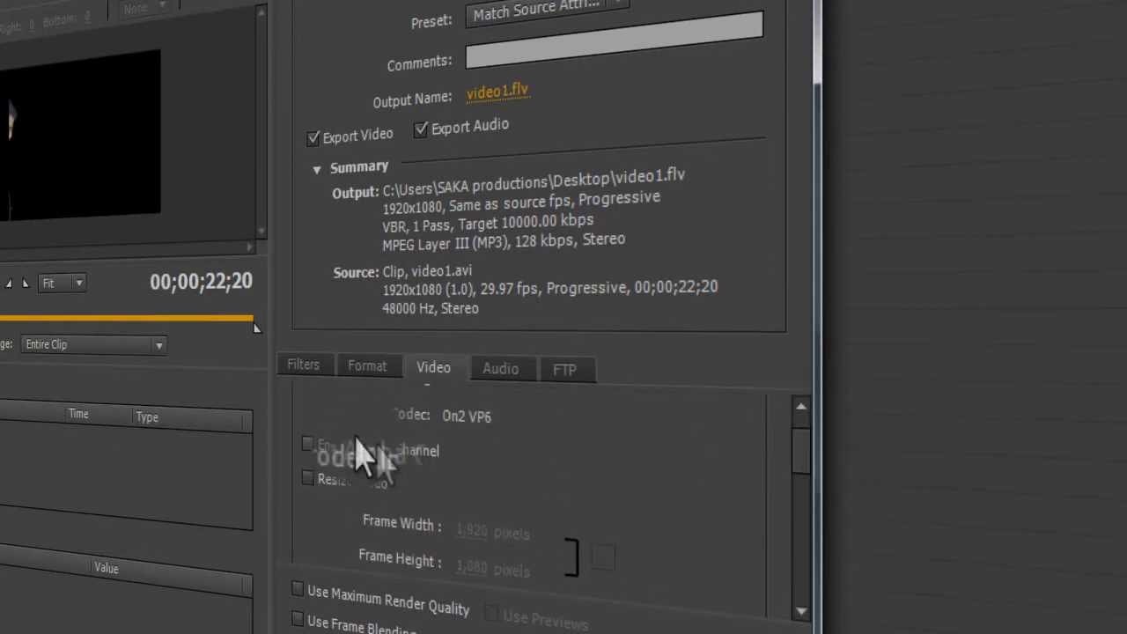
Step: Enable Encode Alpha Channel and Resize Video, and set the frame size to 320 x 320 pixels
click(307, 443)
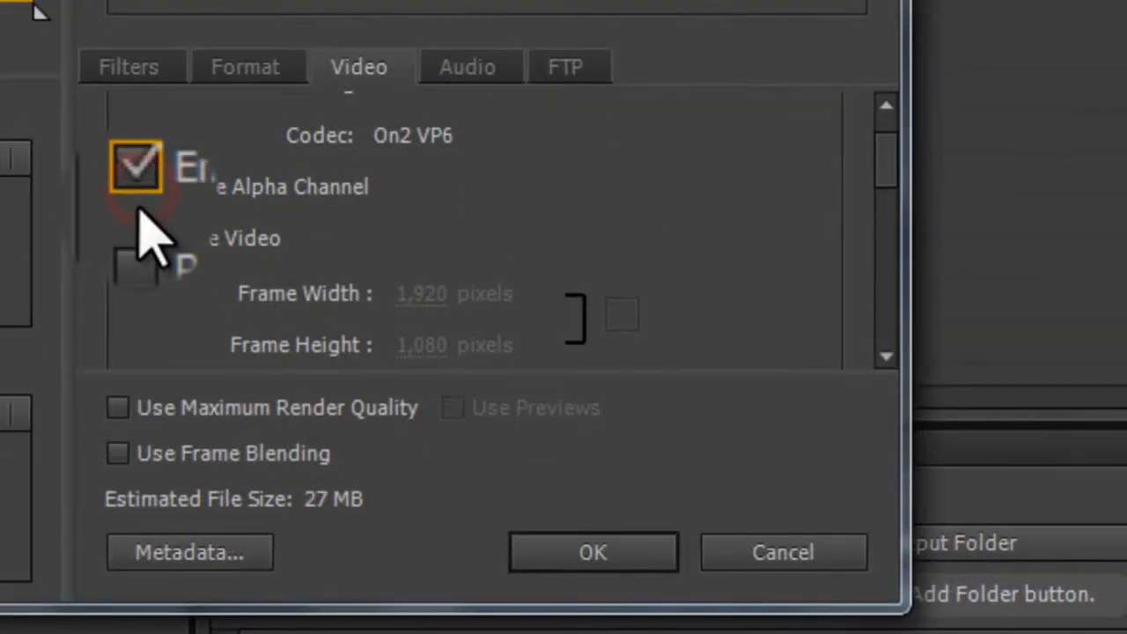
click(138, 239)
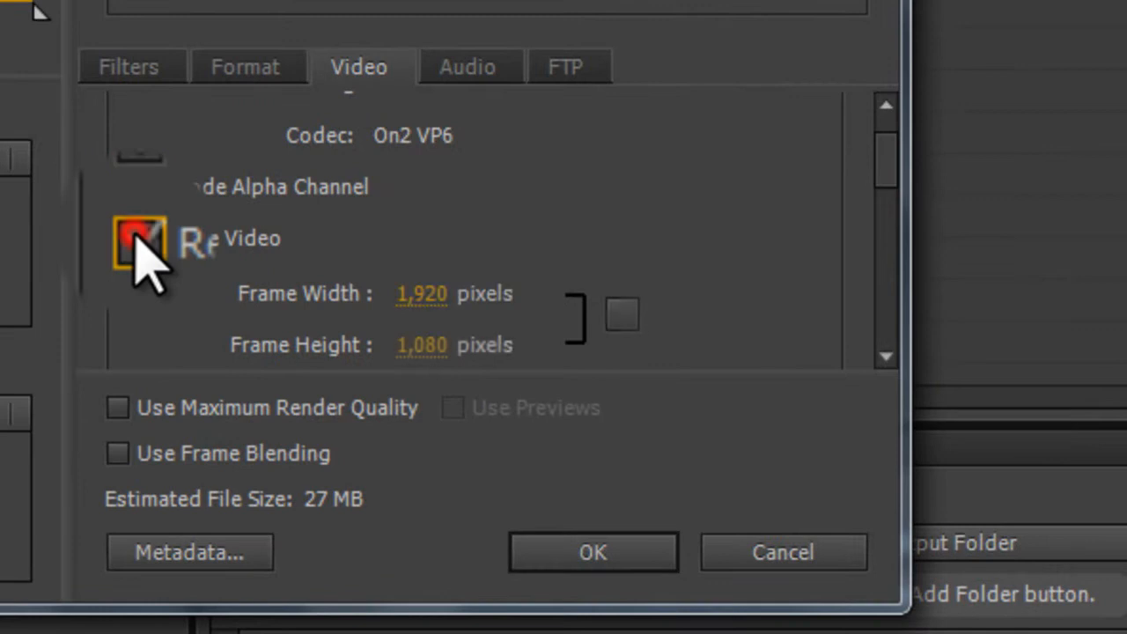
drag(883, 172, 865, 198)
click(427, 210)
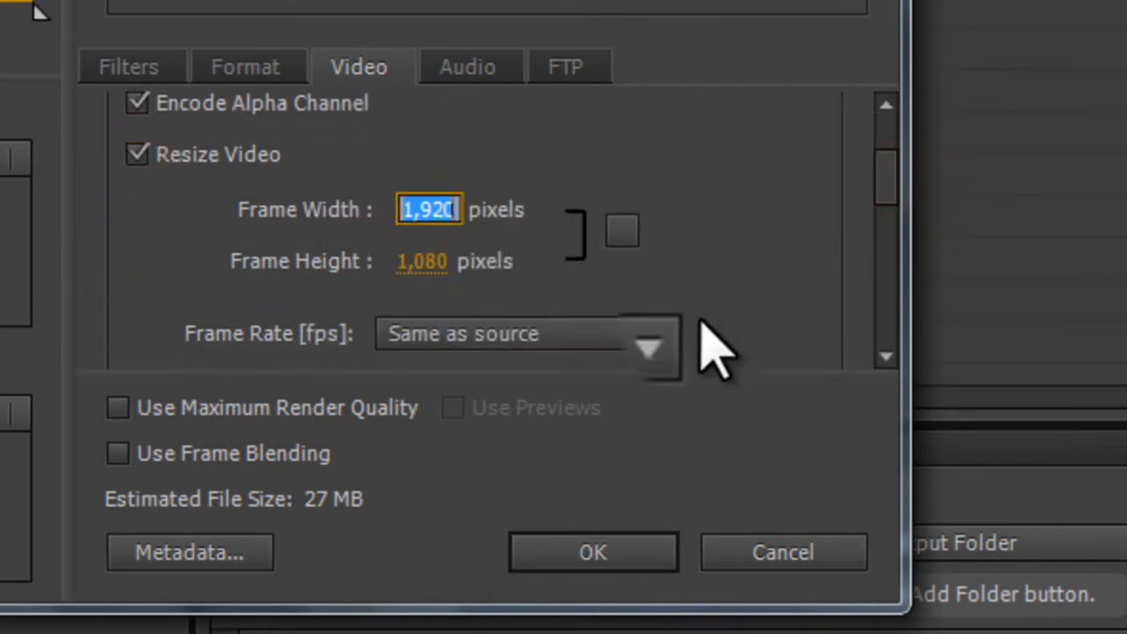
click(424, 260)
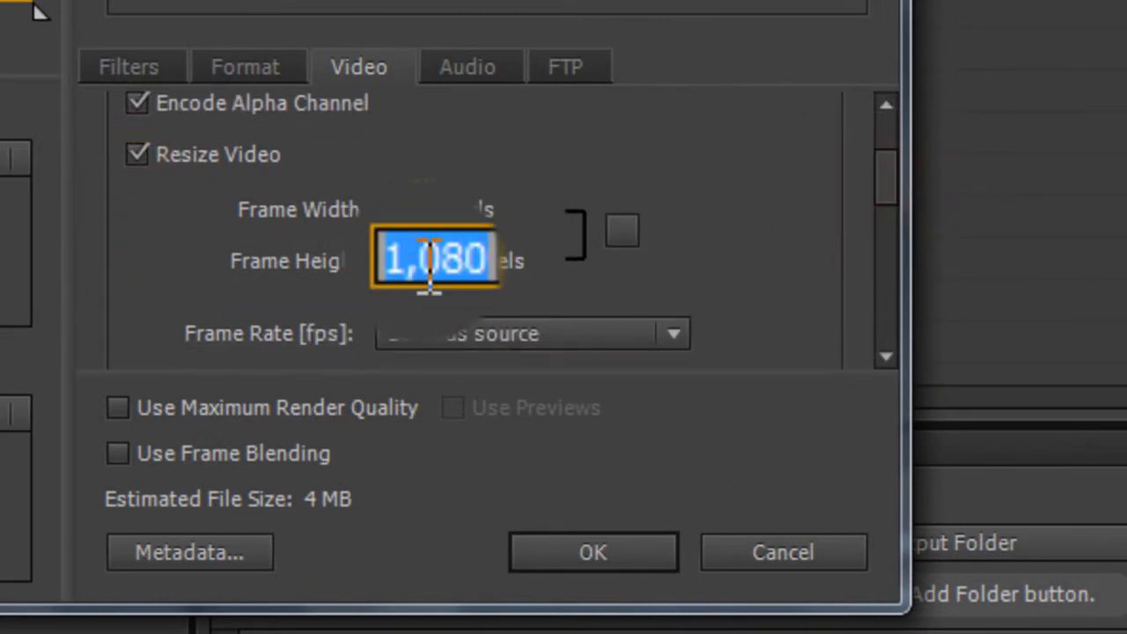
click(661, 185)
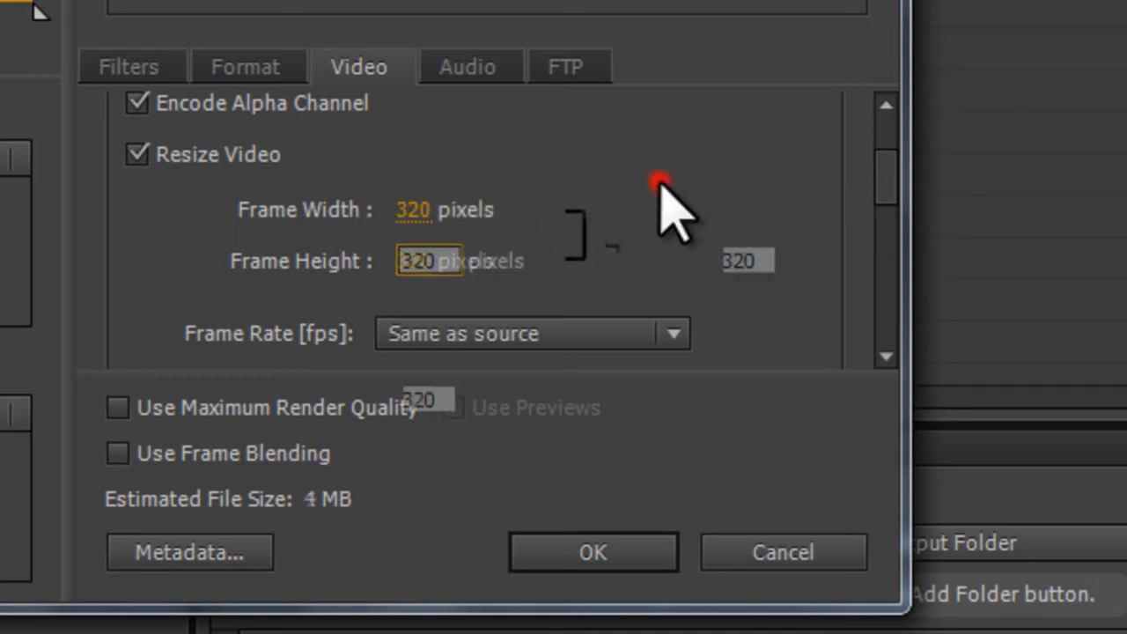
click(632, 225)
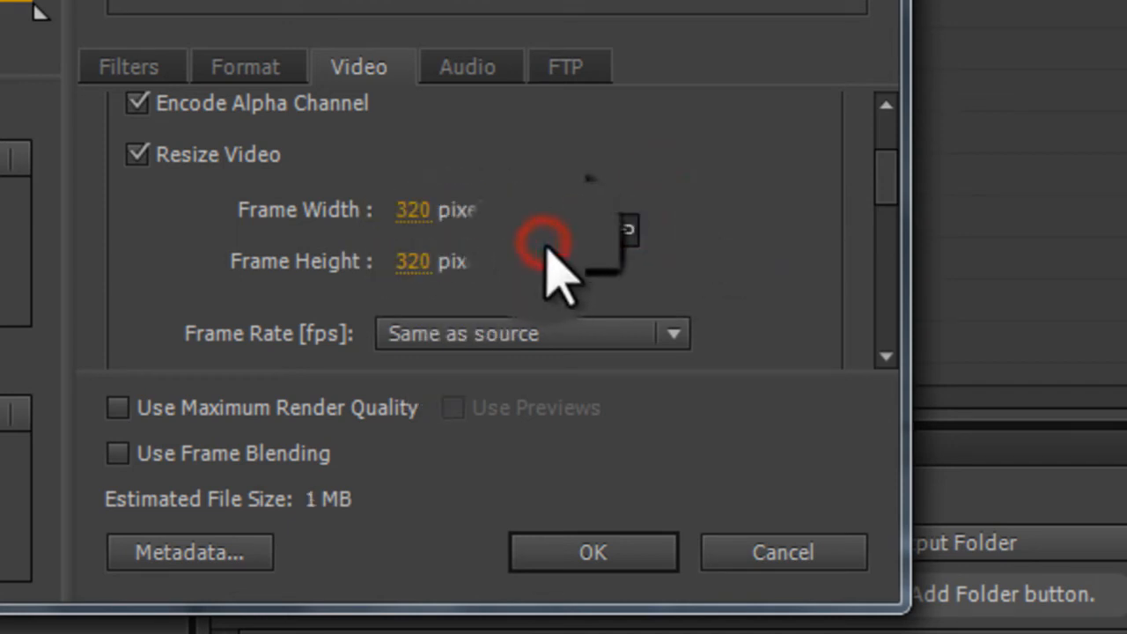
click(384, 240)
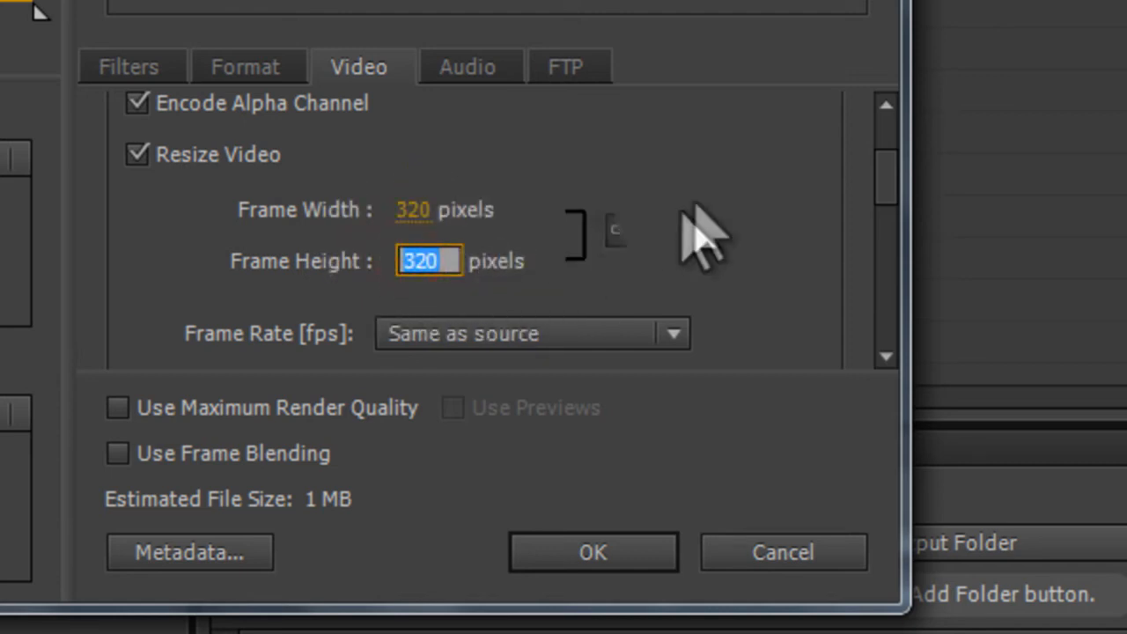
click(622, 228)
Step: Keep the frame rate Same as source and set a Custom bitrate level of 250 kbps
drag(887, 177, 898, 202)
drag(915, 405, 916, 432)
click(685, 399)
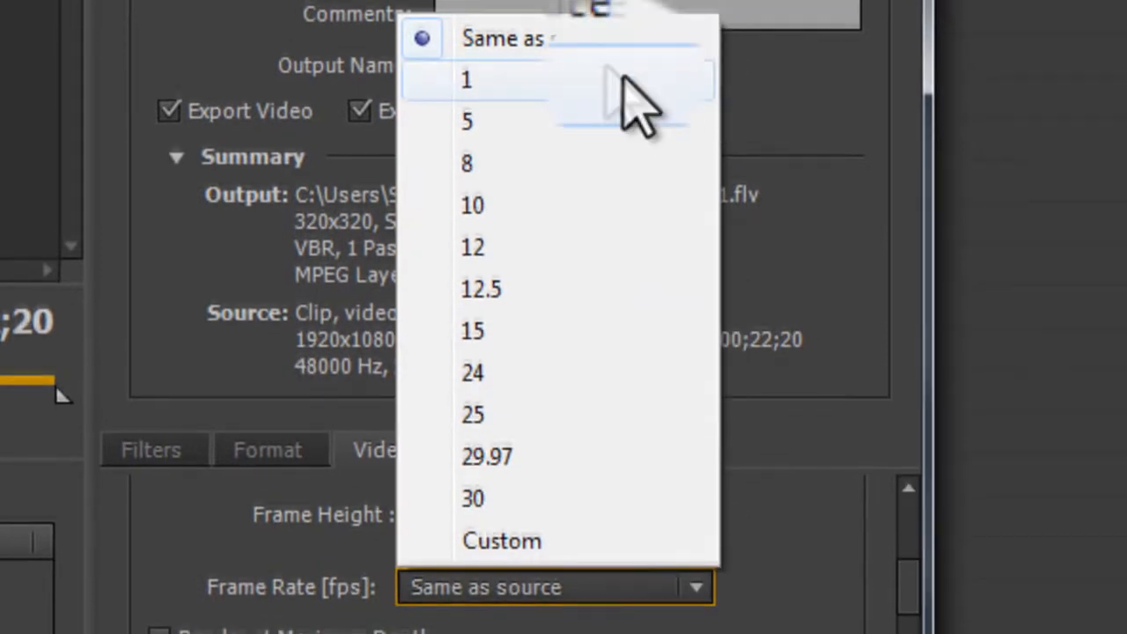
click(568, 44)
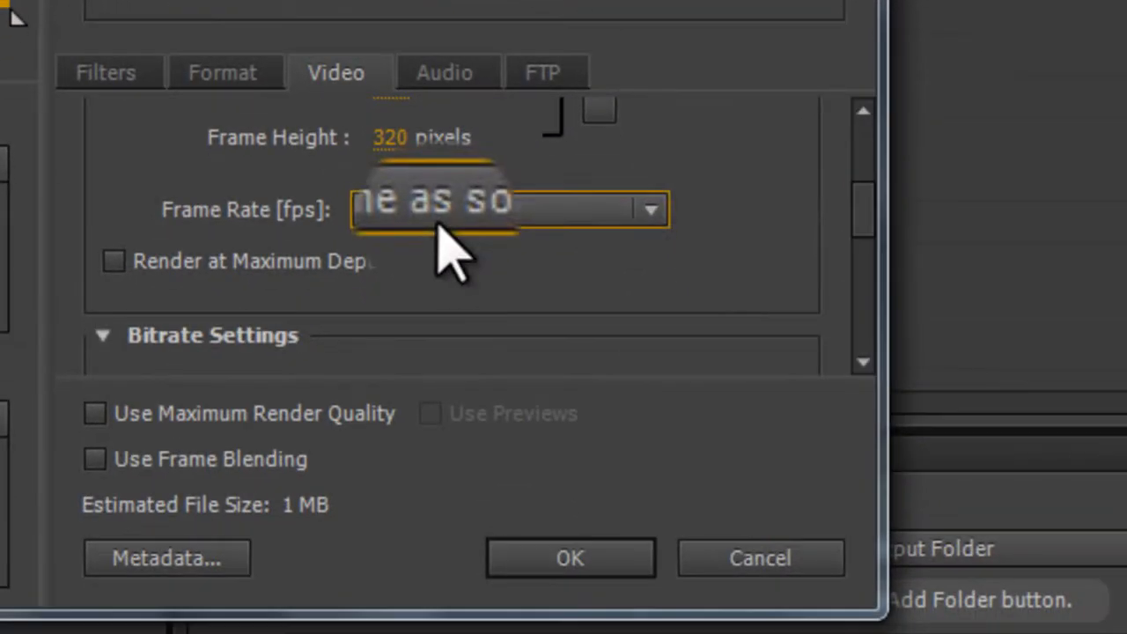
drag(870, 220, 872, 284)
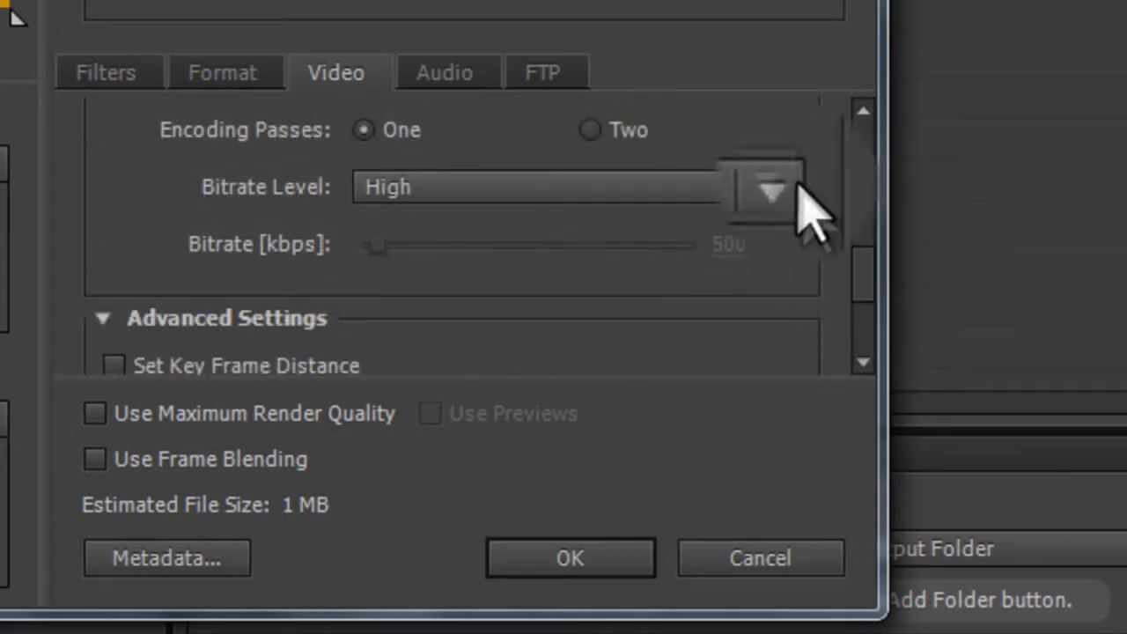
click(788, 186)
click(562, 353)
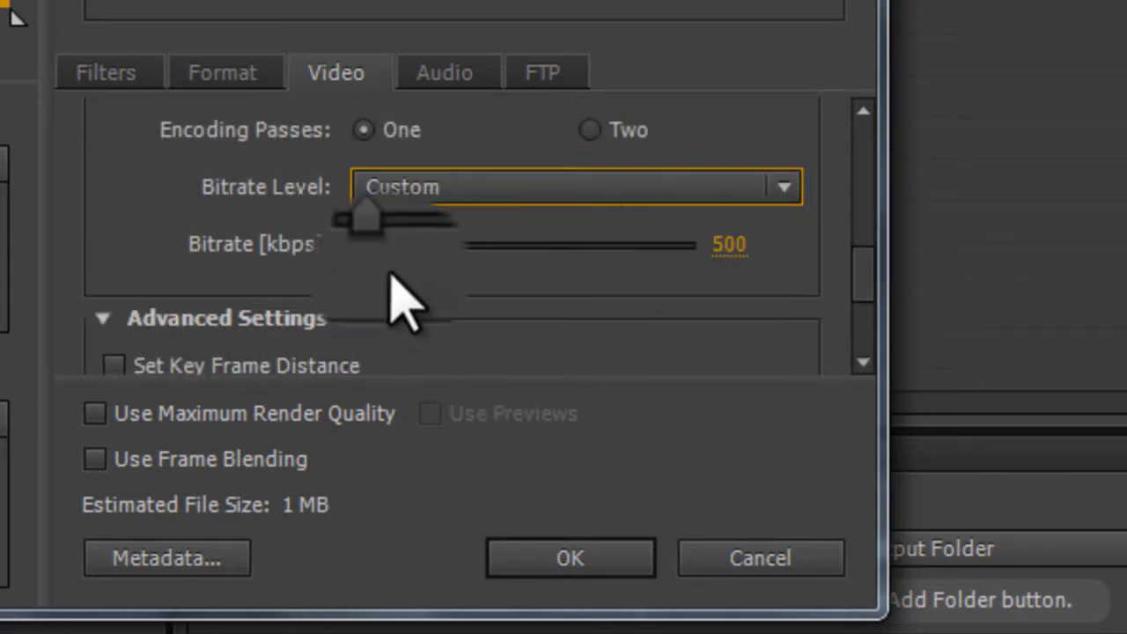
drag(374, 244, 374, 290)
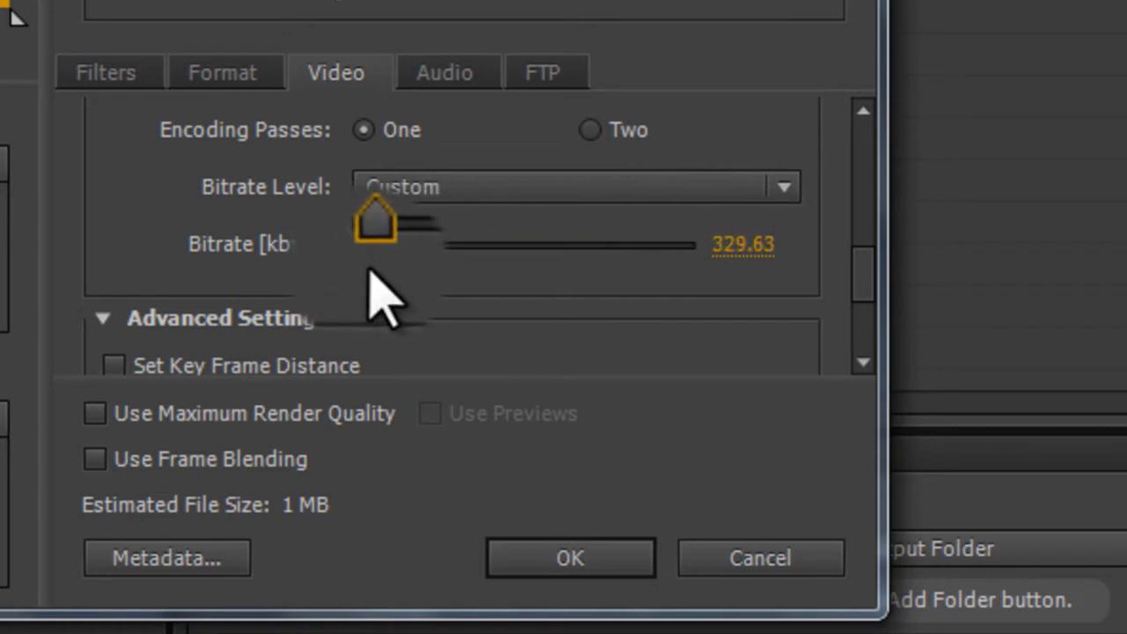
click(755, 243)
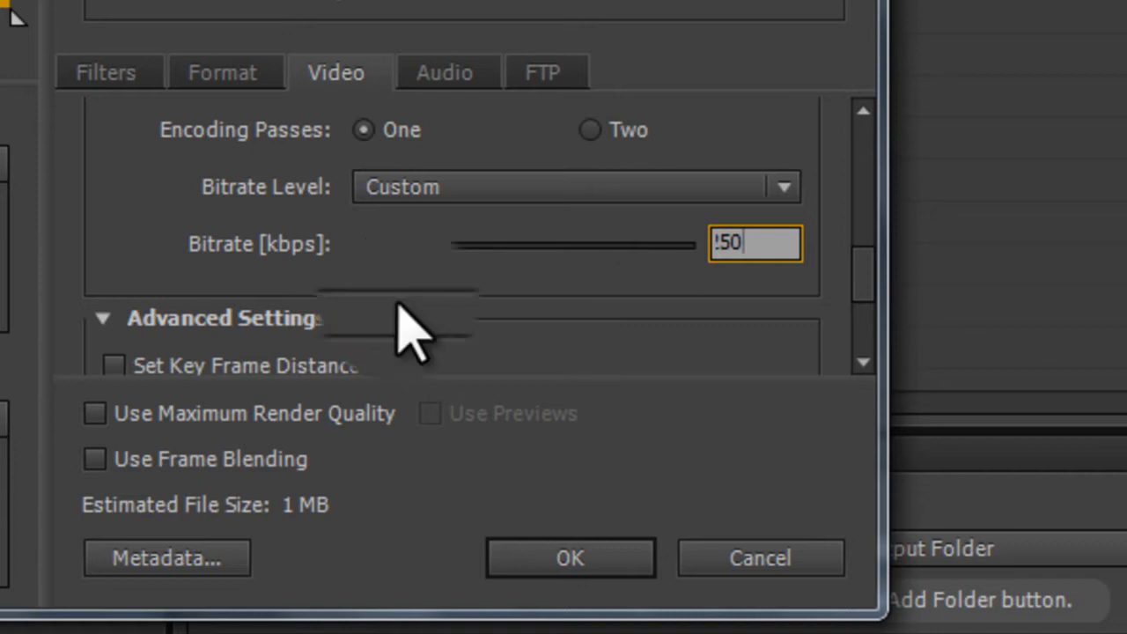
click(584, 282)
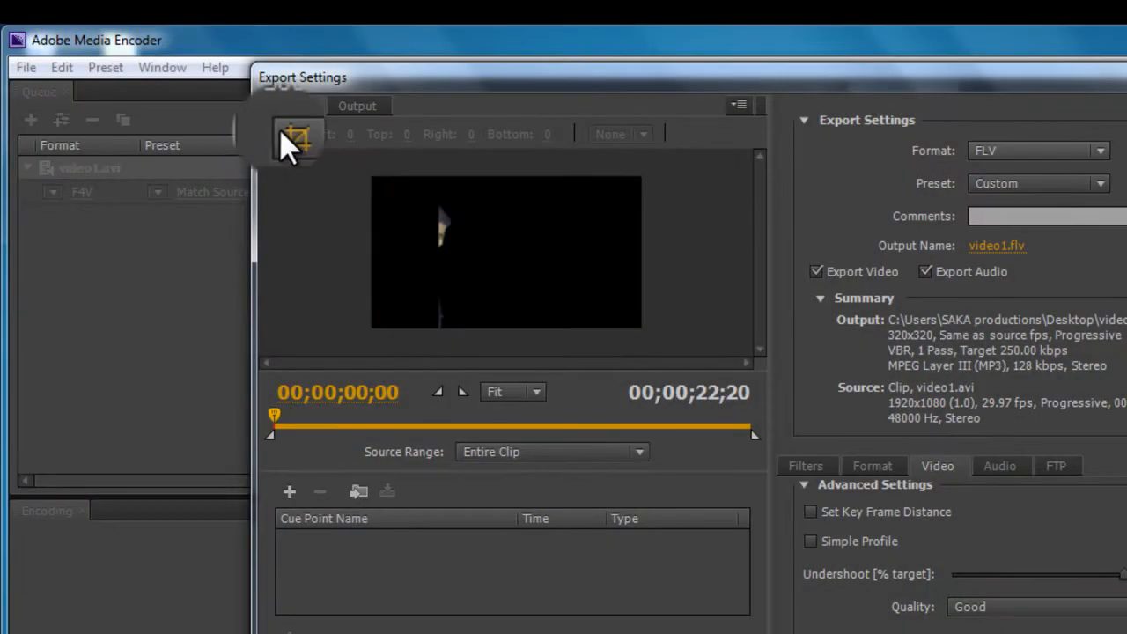
Step: Crop the source frame from the left and right sides, with the left crop about 486 pixels
click(286, 136)
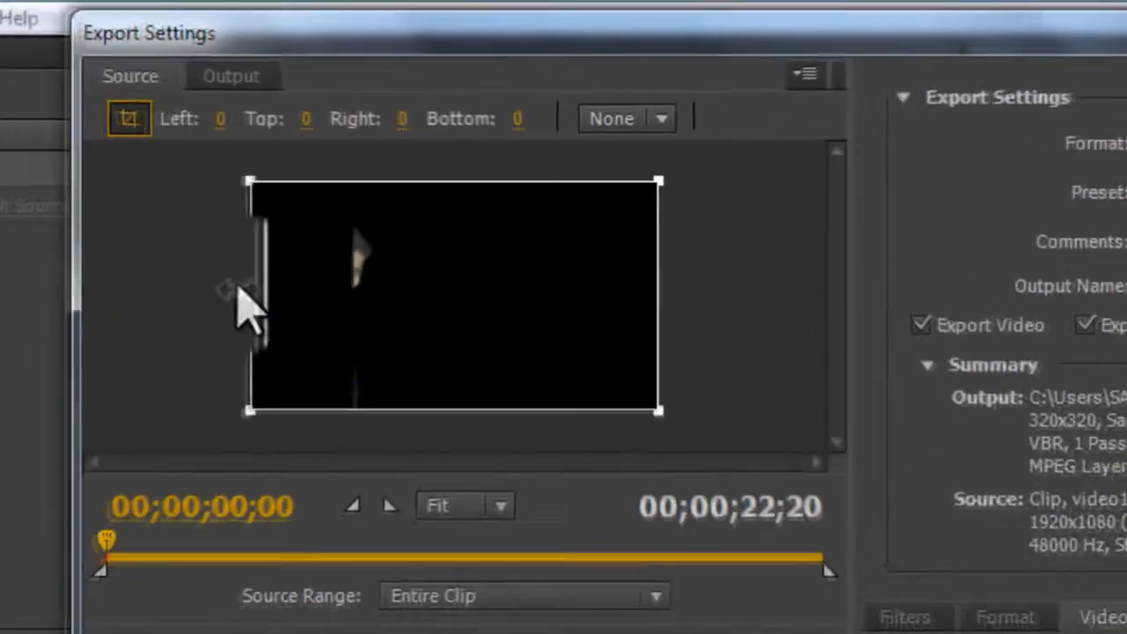
drag(239, 291, 335, 290)
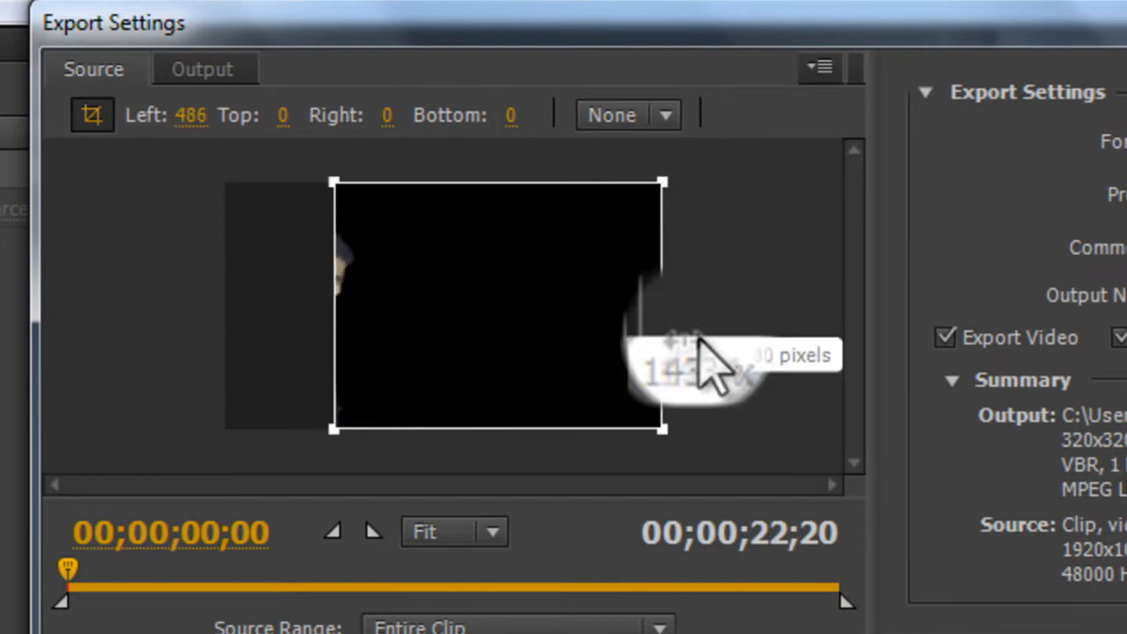
drag(67, 570, 321, 571)
drag(661, 293, 531, 290)
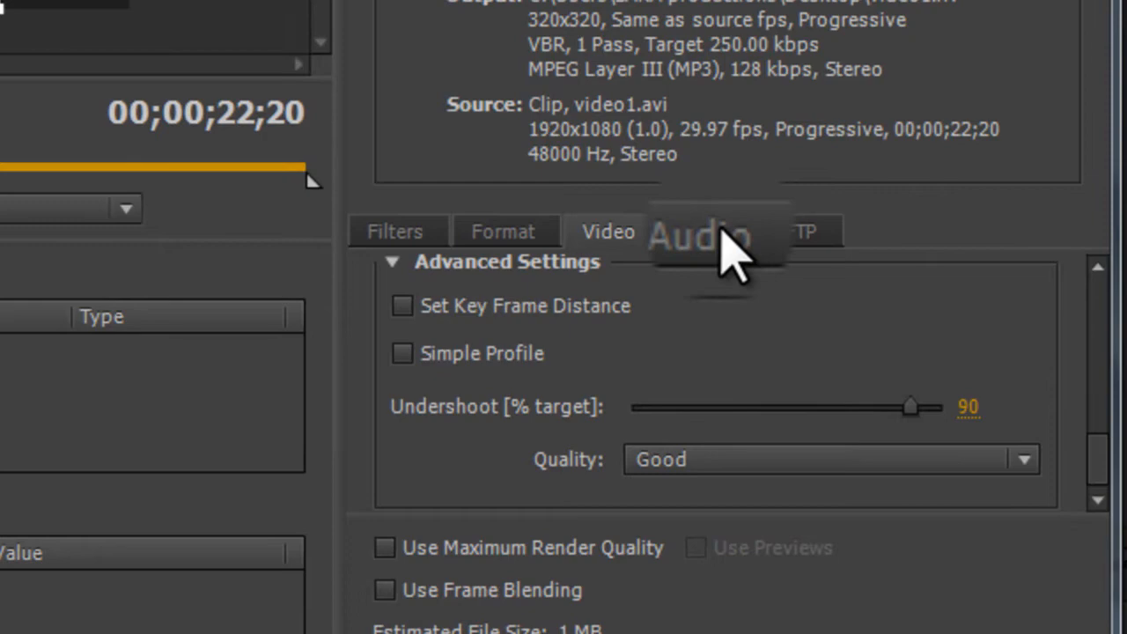
Step: Set the audio bitrate to 80 kbps and accept the export settings
click(722, 233)
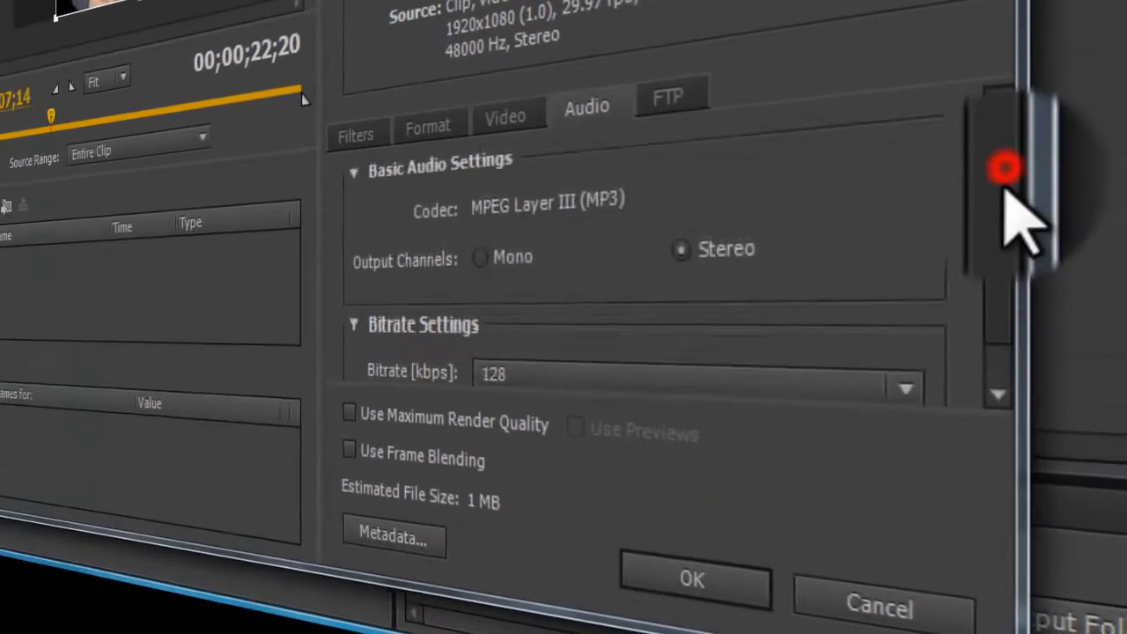
drag(1005, 176, 1004, 244)
click(909, 327)
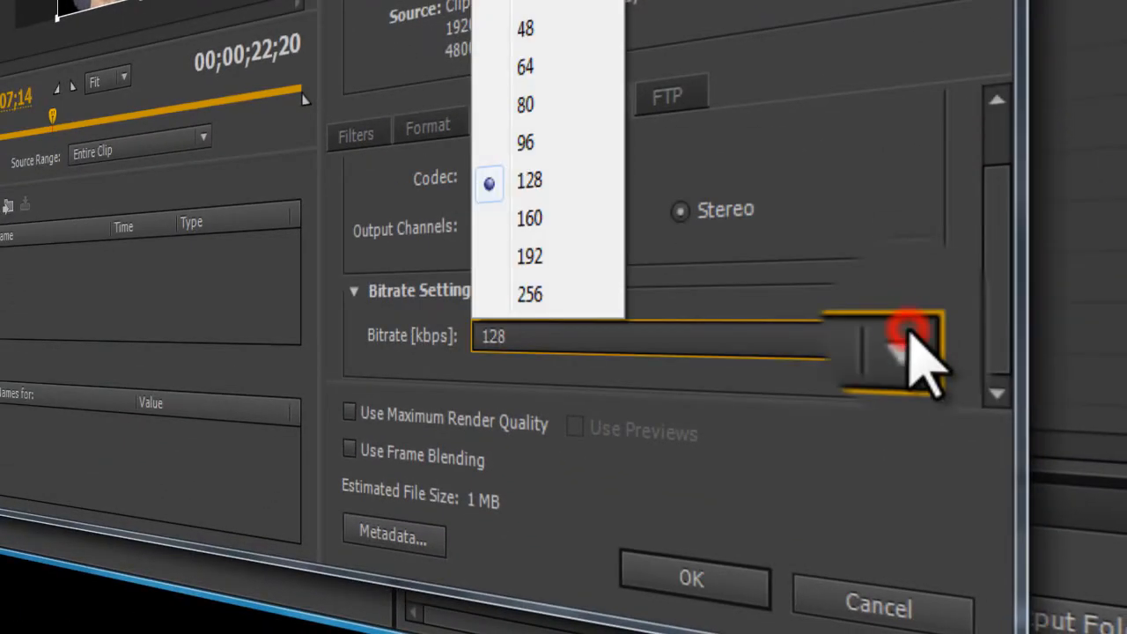
click(566, 113)
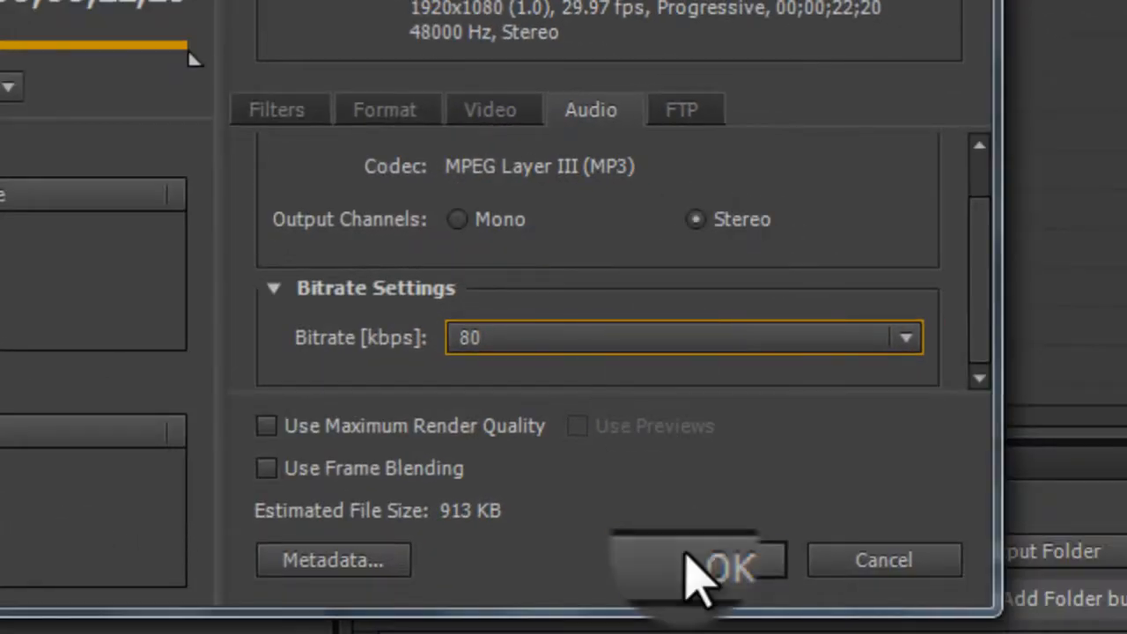
click(687, 560)
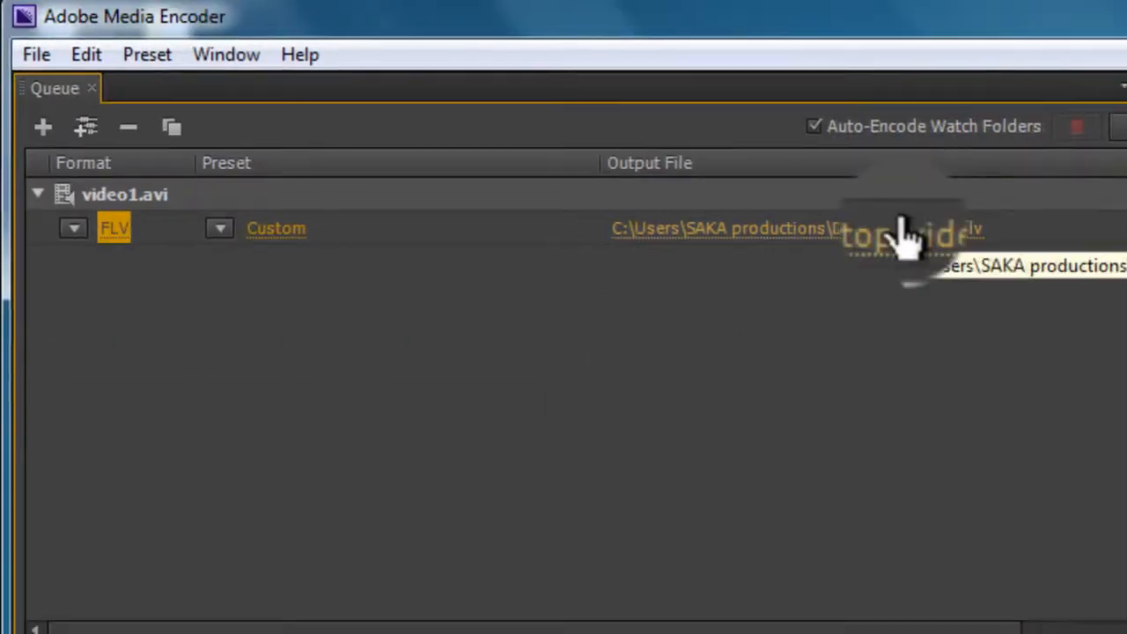
Step: Save the output as video1 on the Desktop and start encoding the queue
click(898, 231)
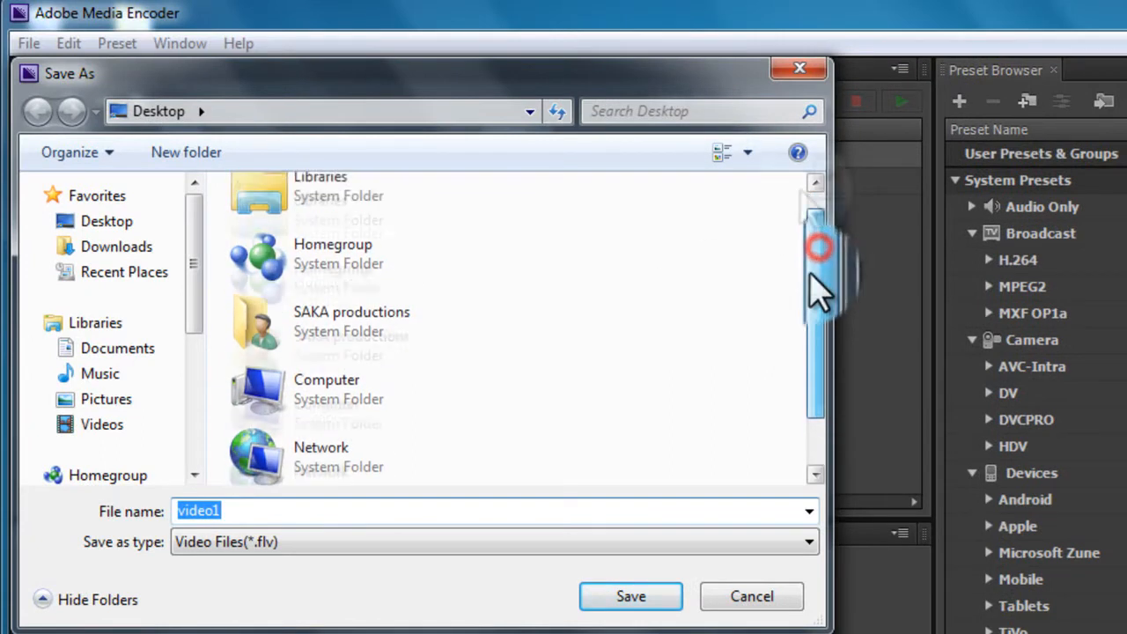
click(110, 221)
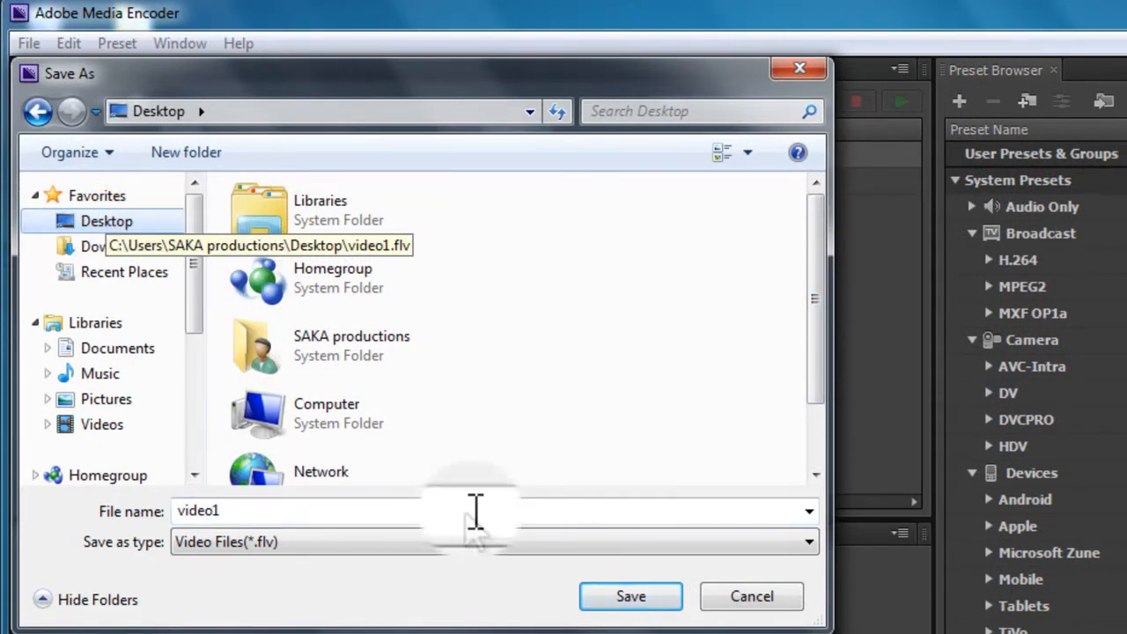
click(621, 598)
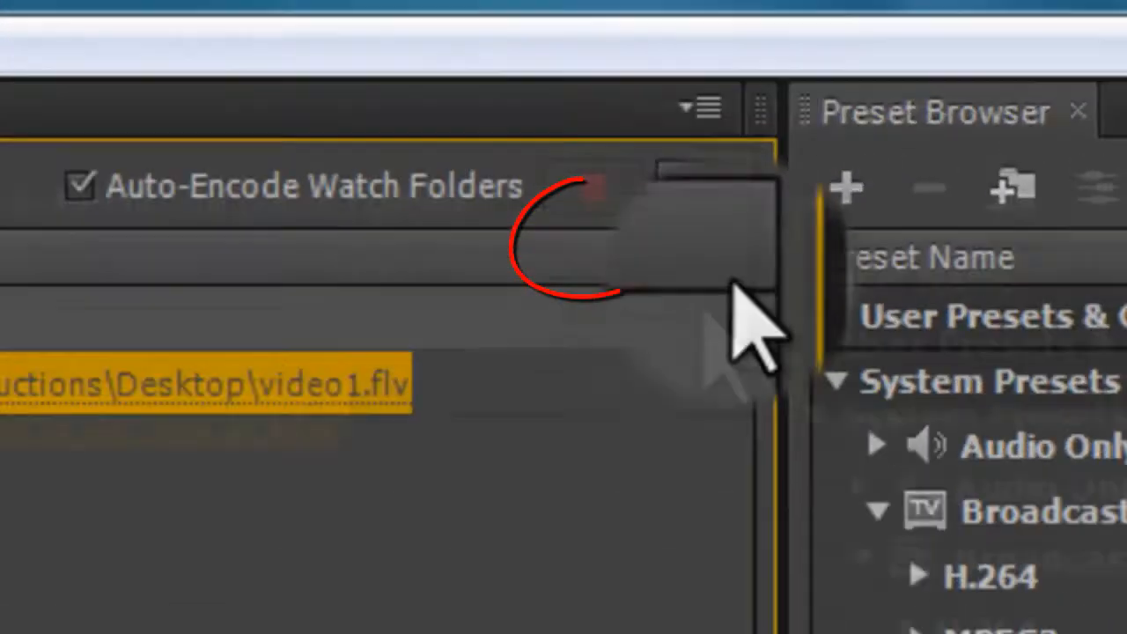
click(900, 100)
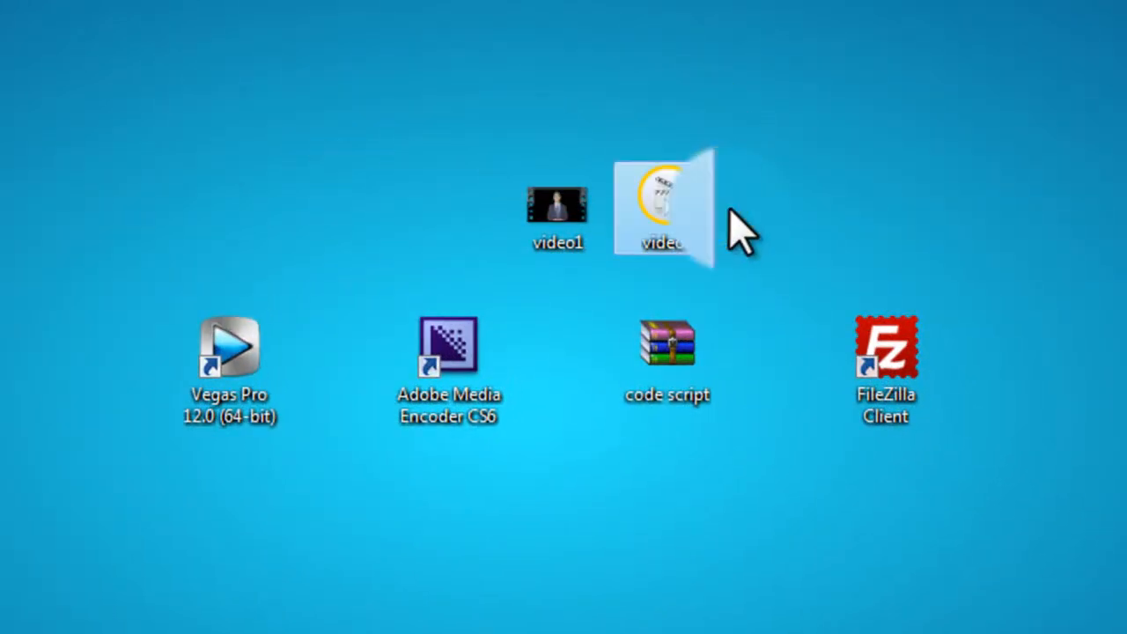
click(616, 35)
drag(805, 238, 611, 146)
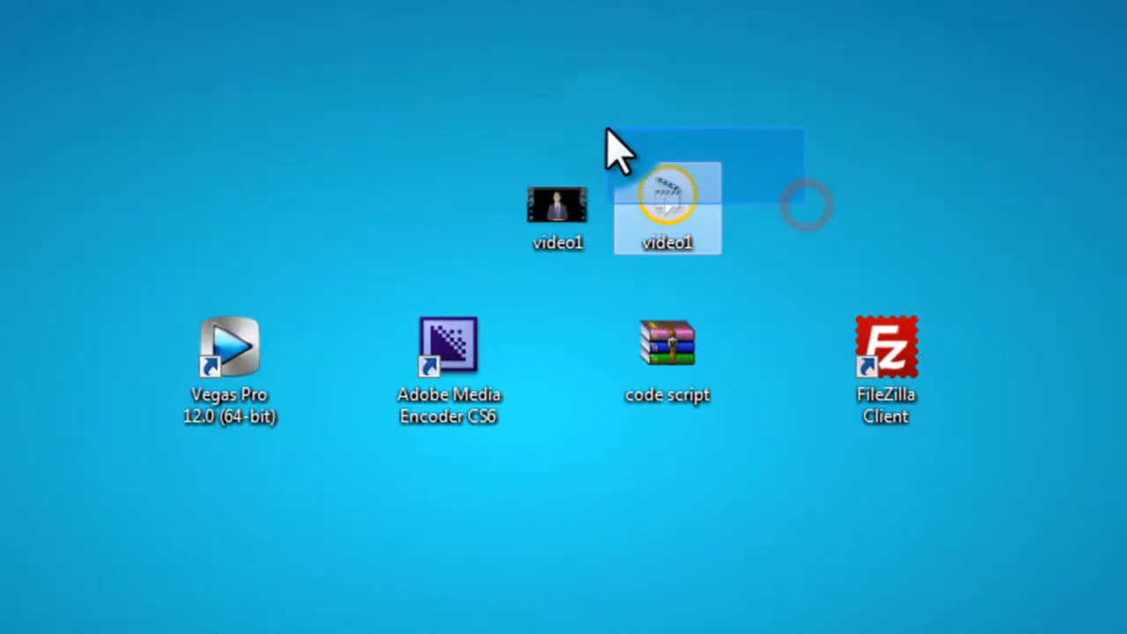
click(623, 25)
drag(687, 207, 810, 136)
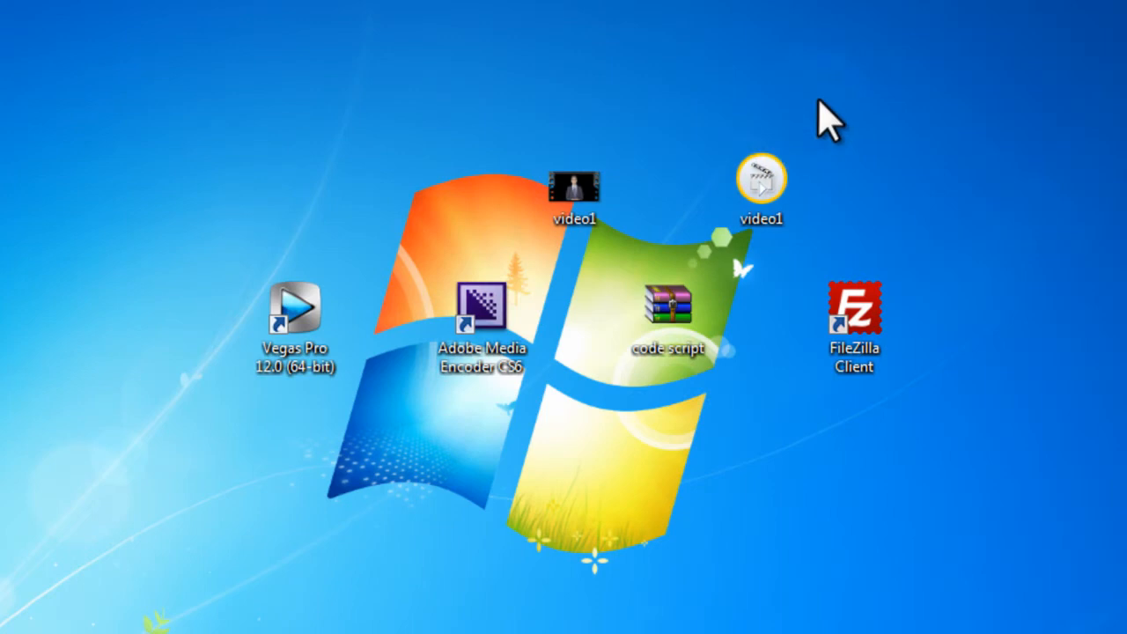
drag(814, 124, 484, 214)
click(830, 187)
Step: Extract the code script archive here on the desktop
click(665, 322)
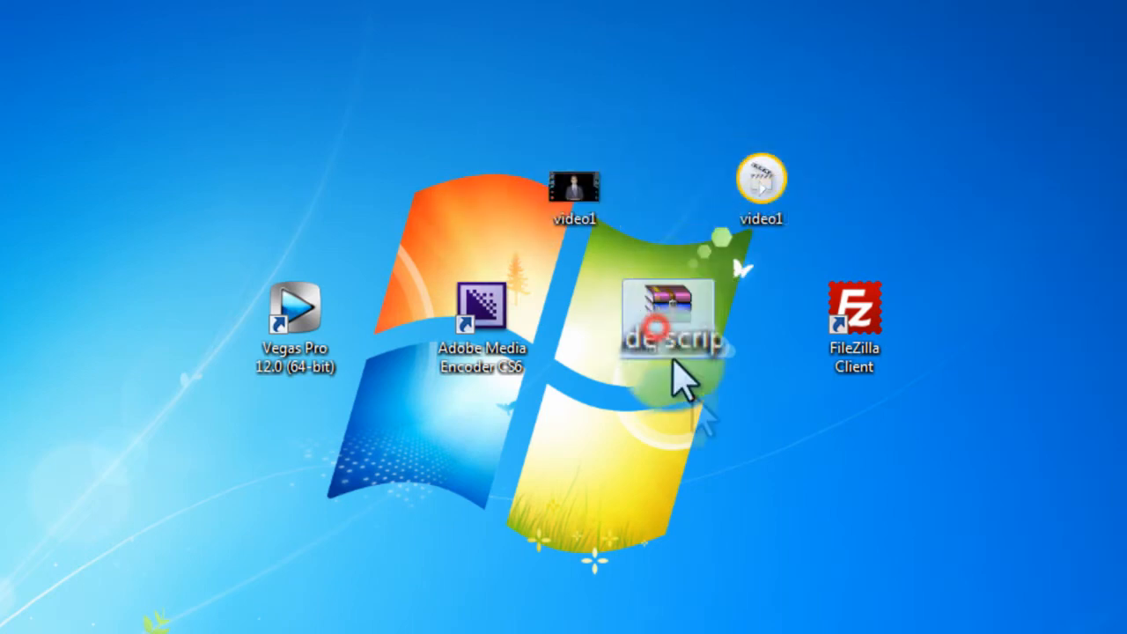
right_click(670, 315)
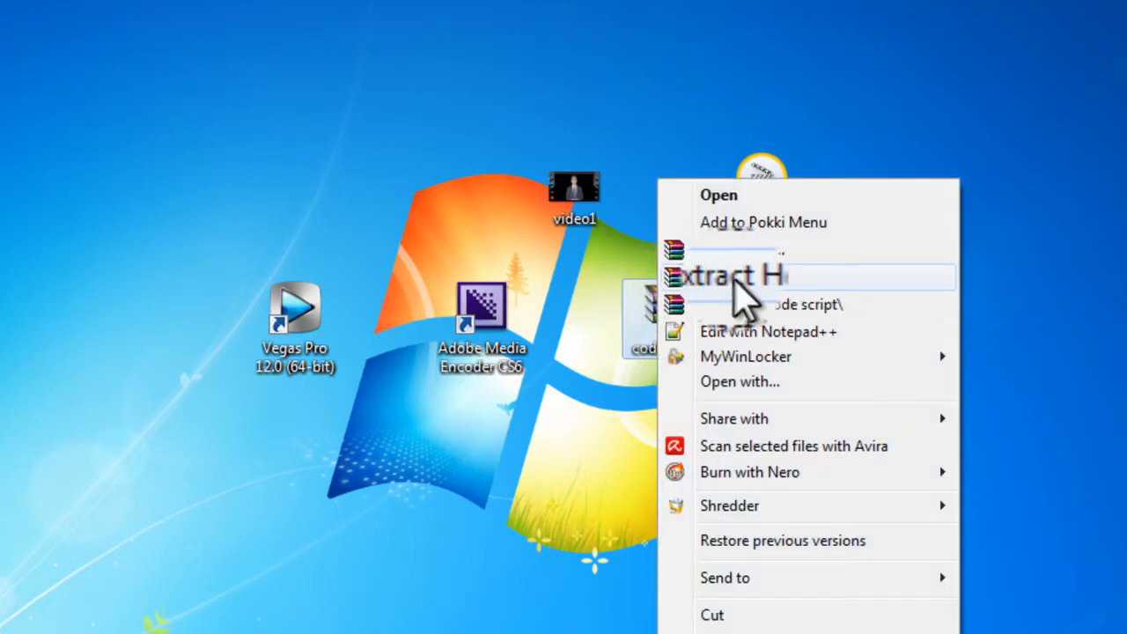
click(731, 278)
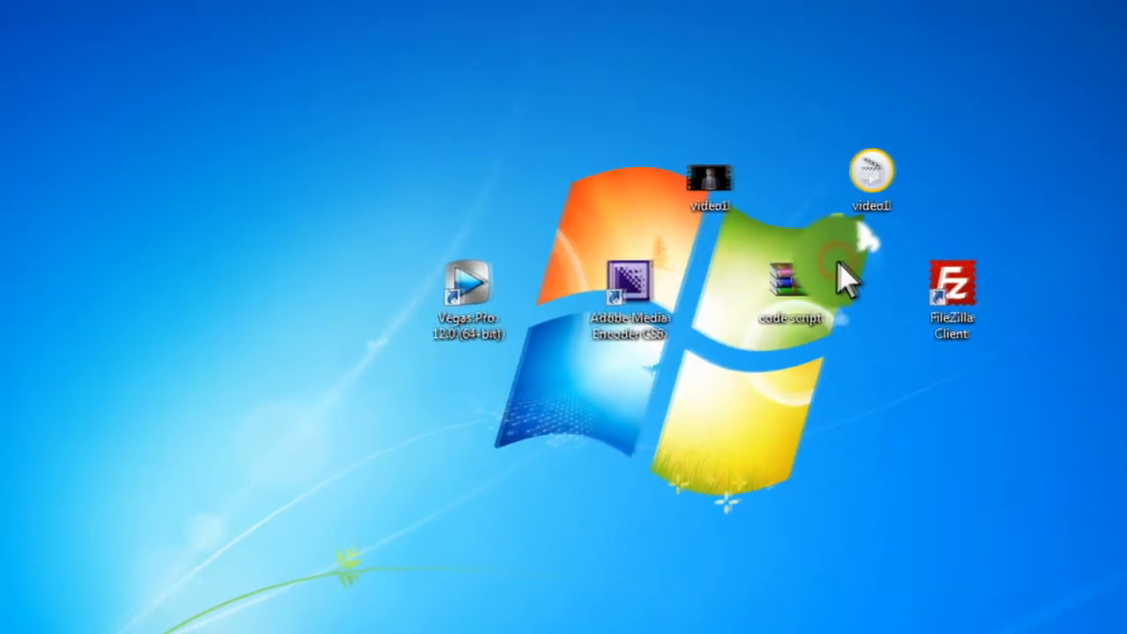
Step: Move the extracted code script folder to an empty spot below the archive on the desktop
drag(51, 72, 818, 381)
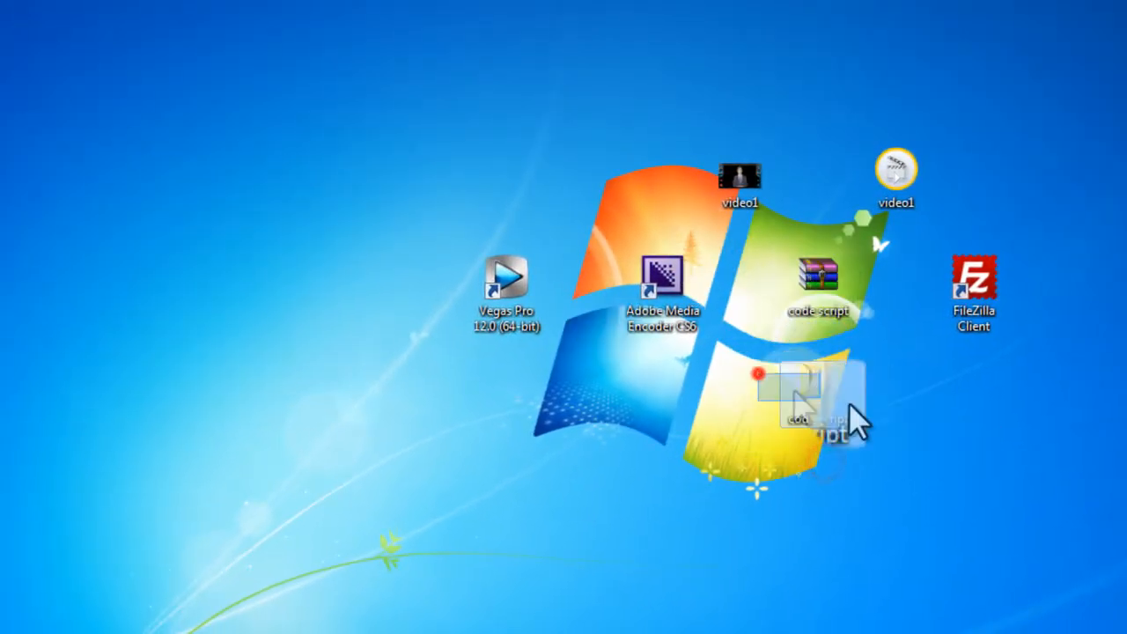
drag(848, 402, 883, 477)
click(884, 477)
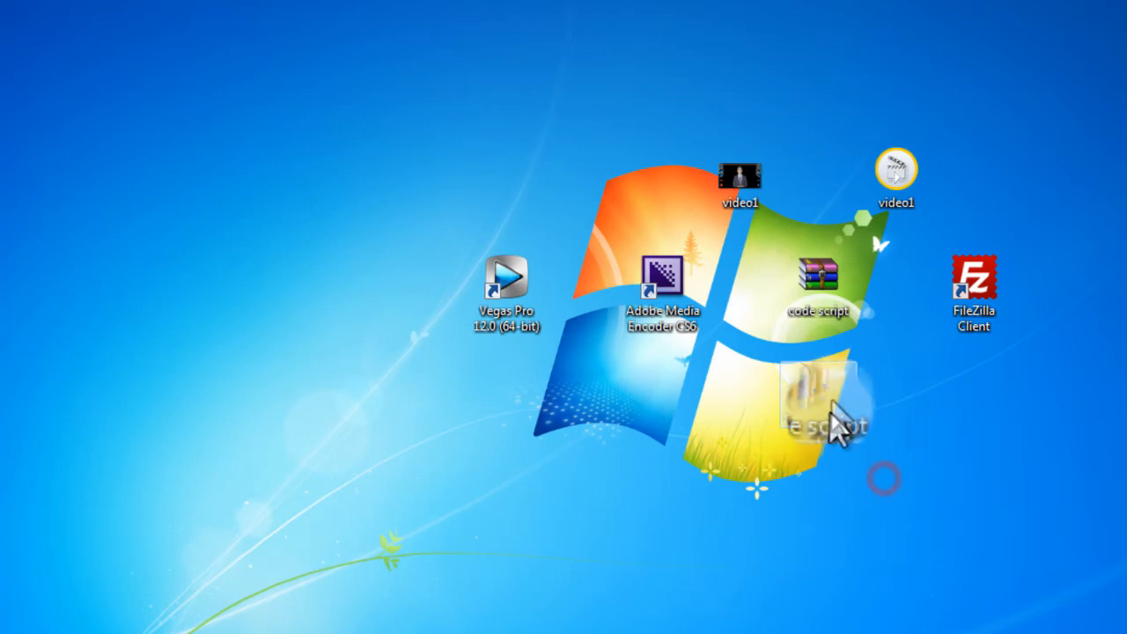
Step: Open the video1 script inside the code script's js folder for editing
double_click(828, 388)
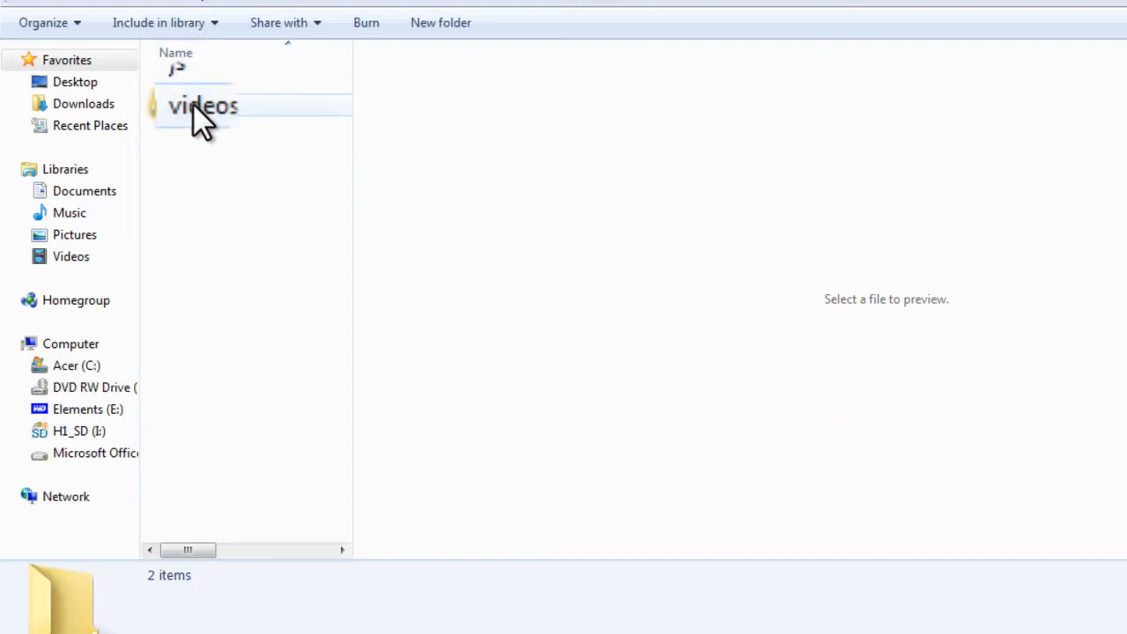
click(193, 103)
click(190, 86)
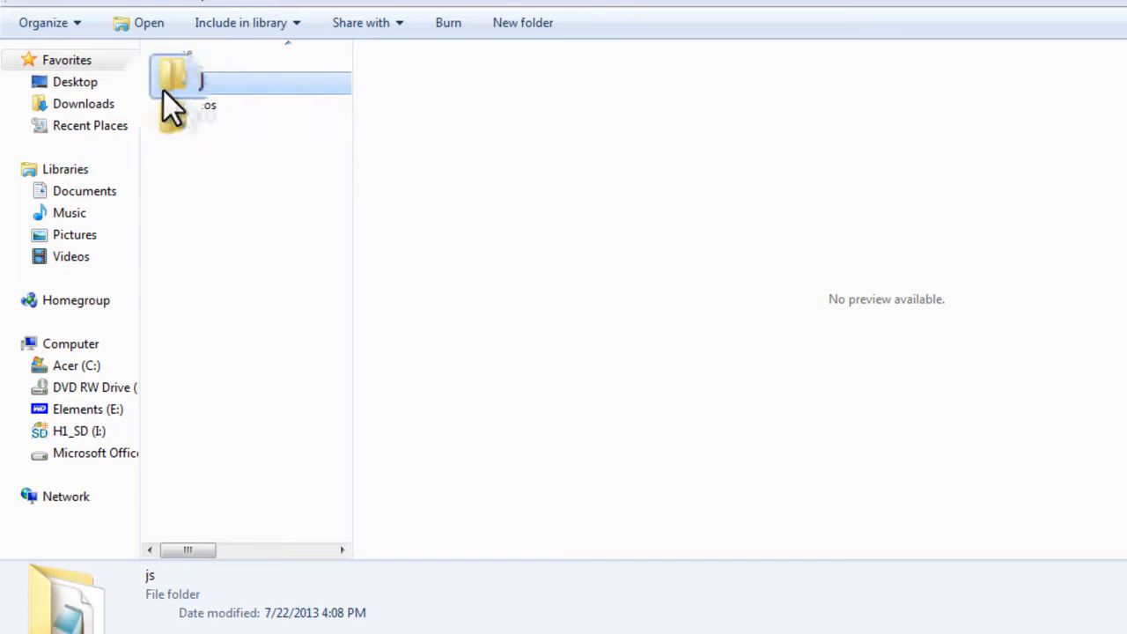
double_click(182, 84)
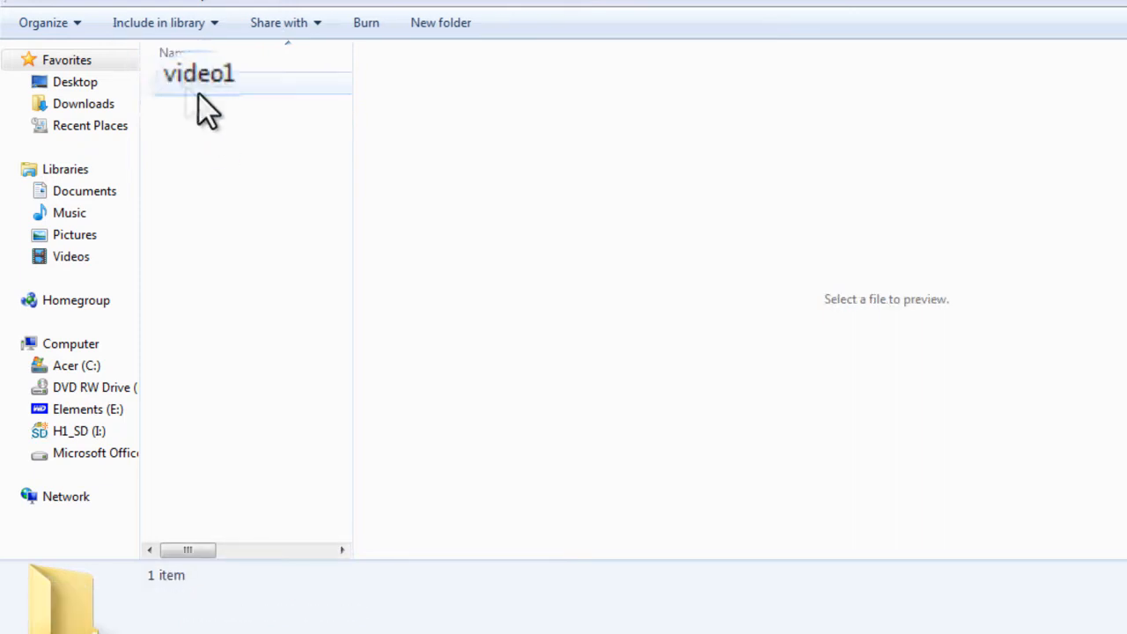
click(199, 84)
right_click(190, 82)
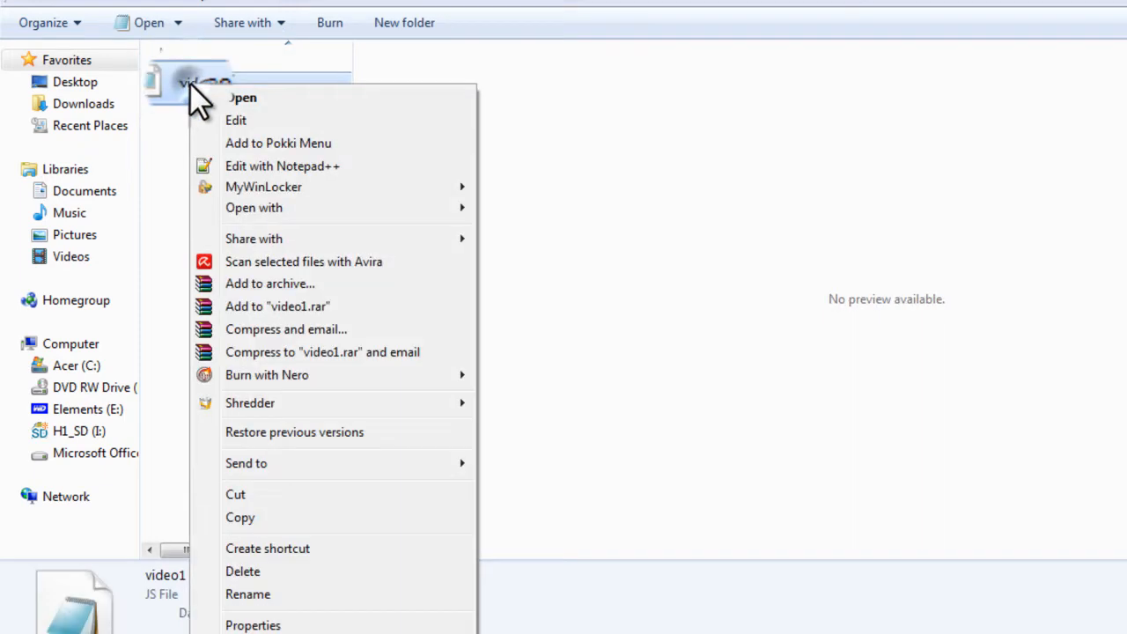
click(260, 97)
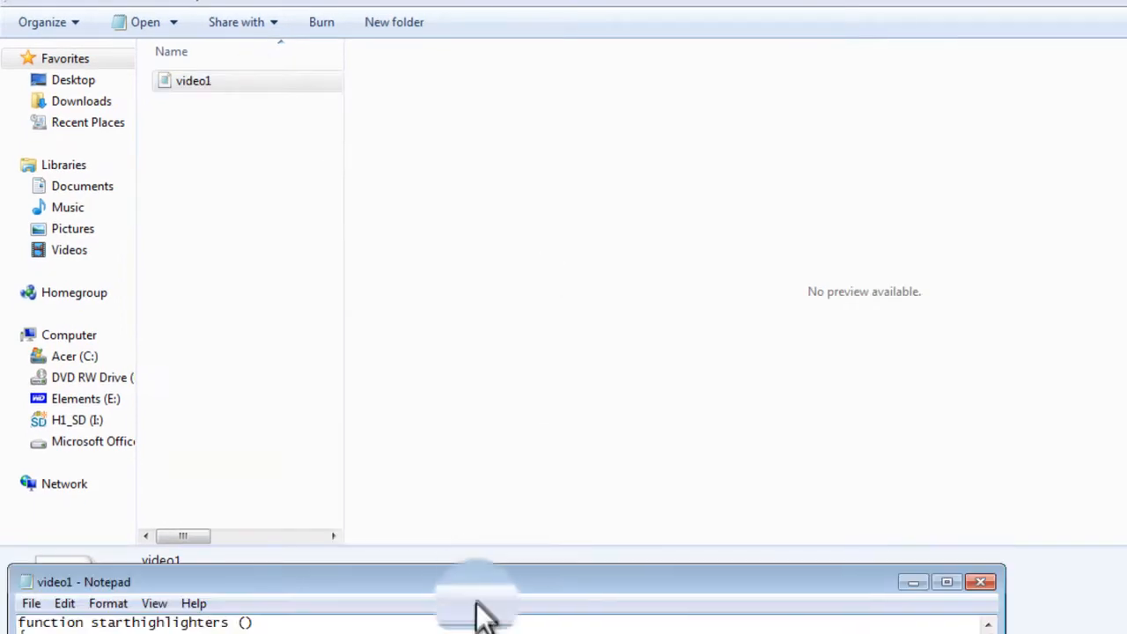
Step: In the flvbase line, replace the yoursitenamegoeshere.com domain with spokesarchive.tk
drag(476, 603, 536, 167)
click(1037, 170)
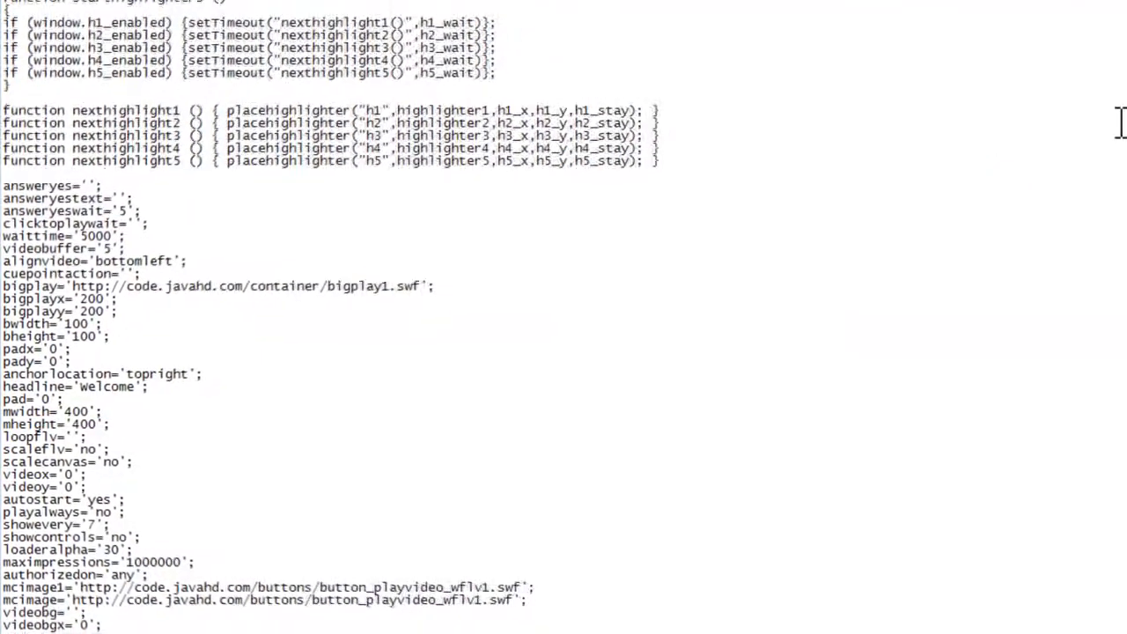
drag(1118, 160, 1109, 329)
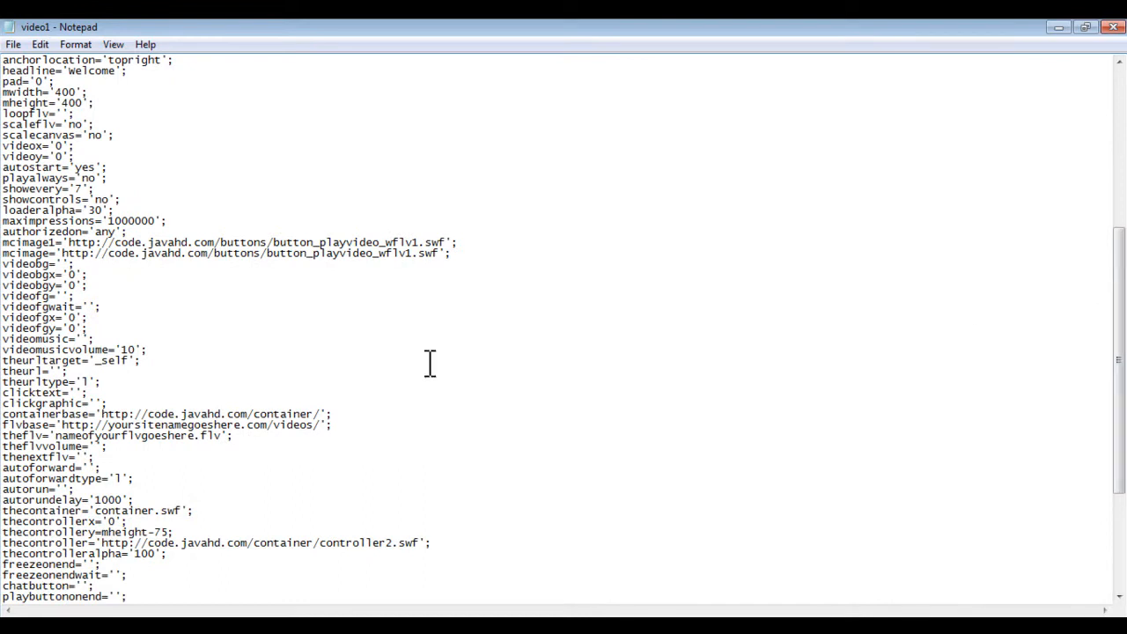
drag(224, 428, 113, 430)
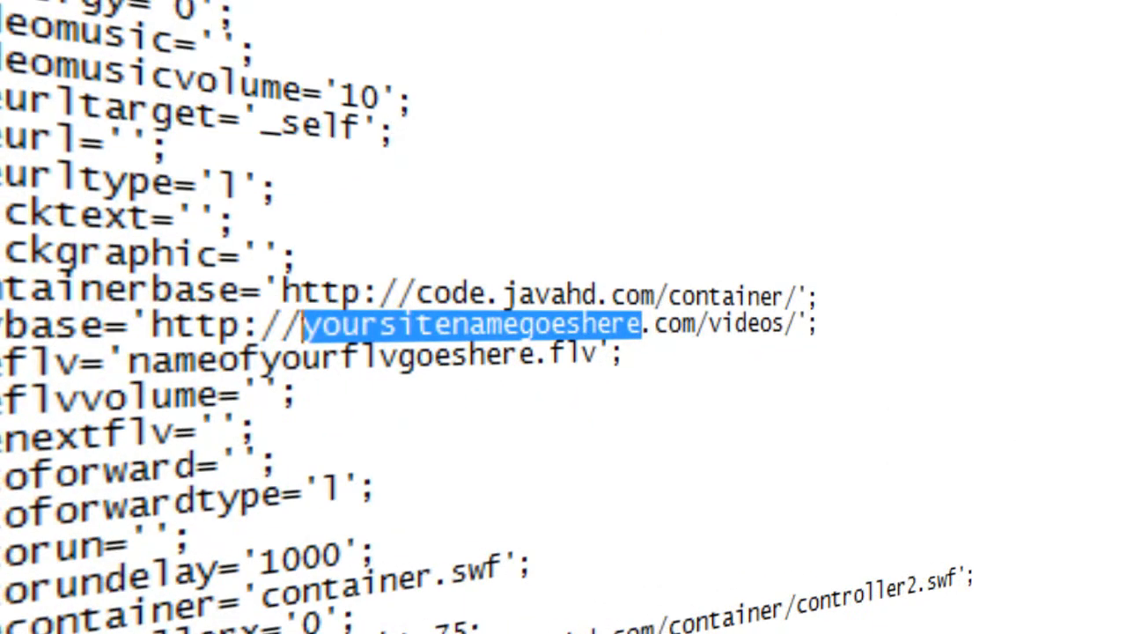
text(spokesa)
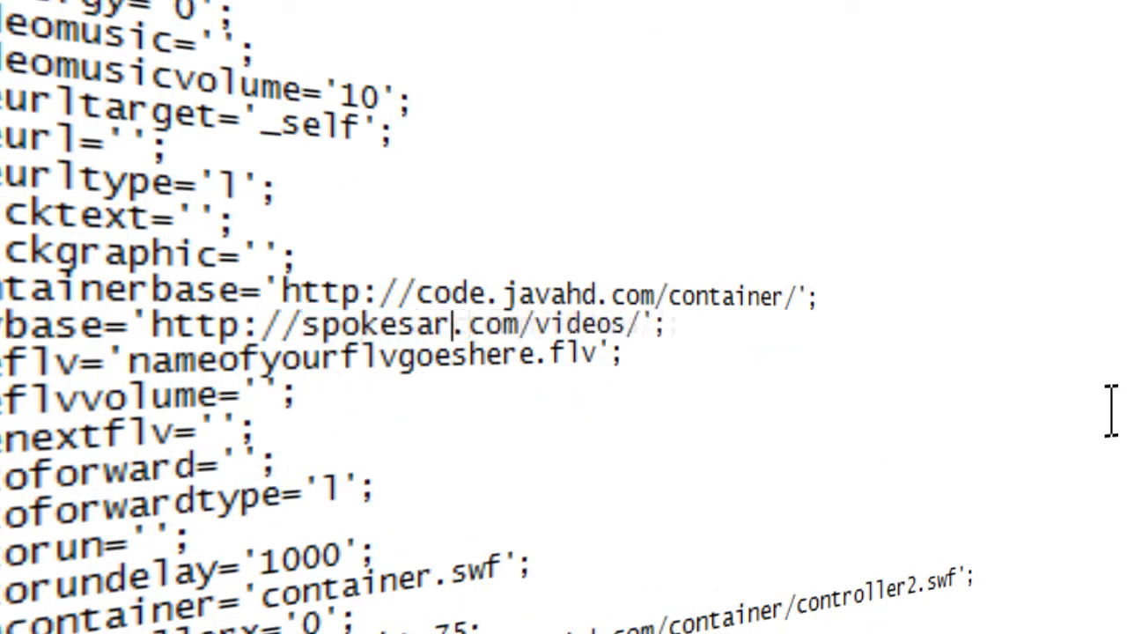
click(602, 323)
key(BackSpace)
key(BackSpace)
key(BackSpace)
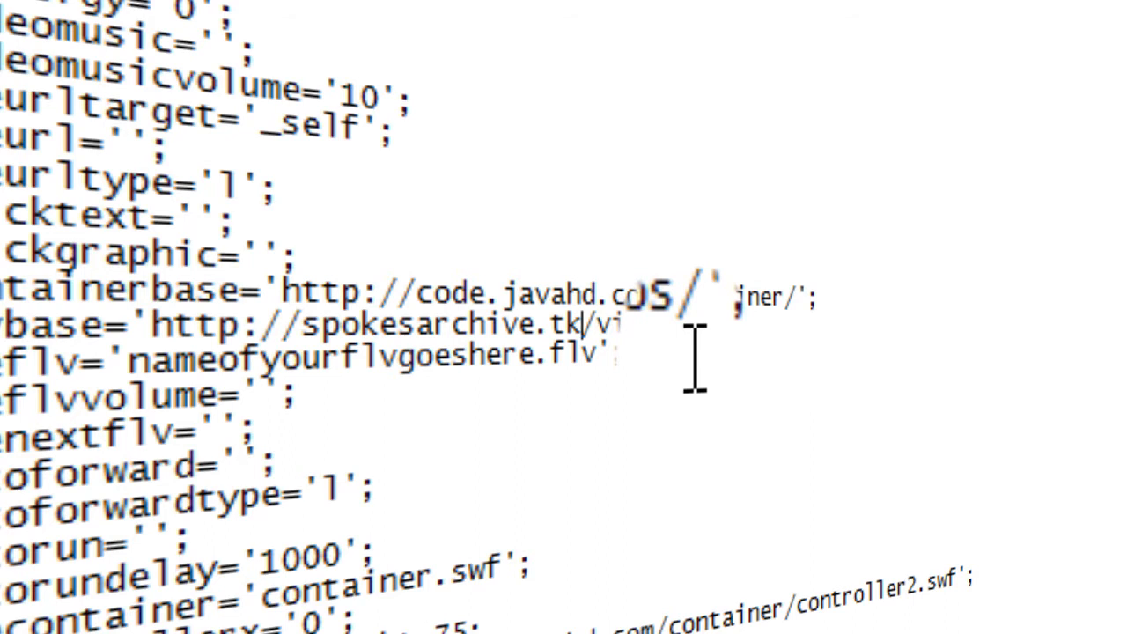
Step: Set theflv value to video1.flv
drag(539, 357, 129, 356)
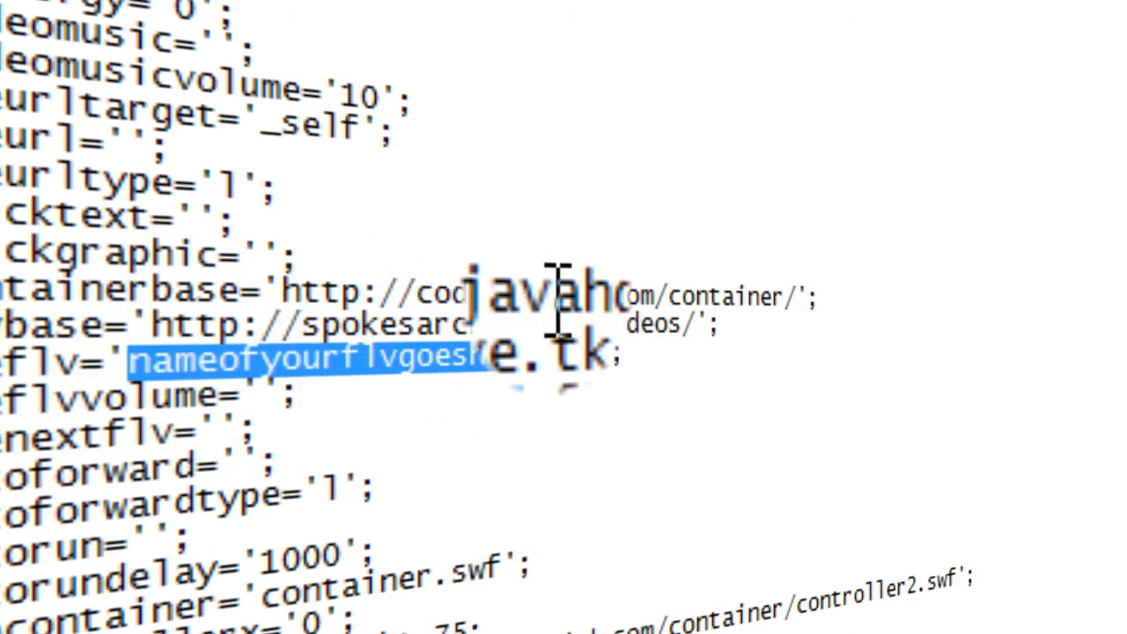
text(v='video1.flv';)
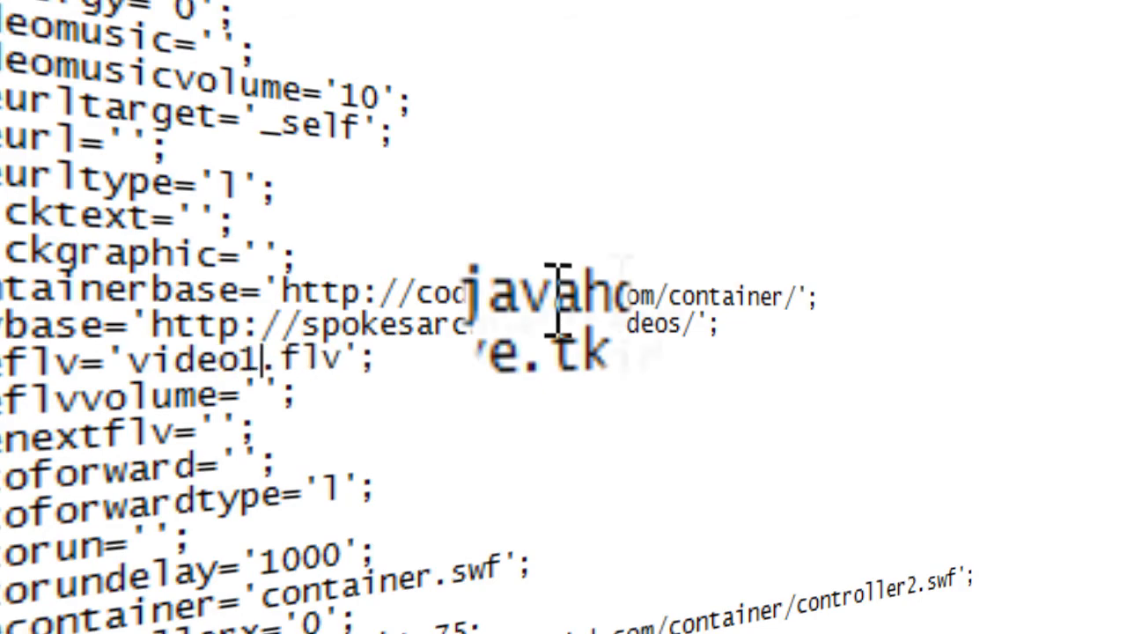
click(517, 357)
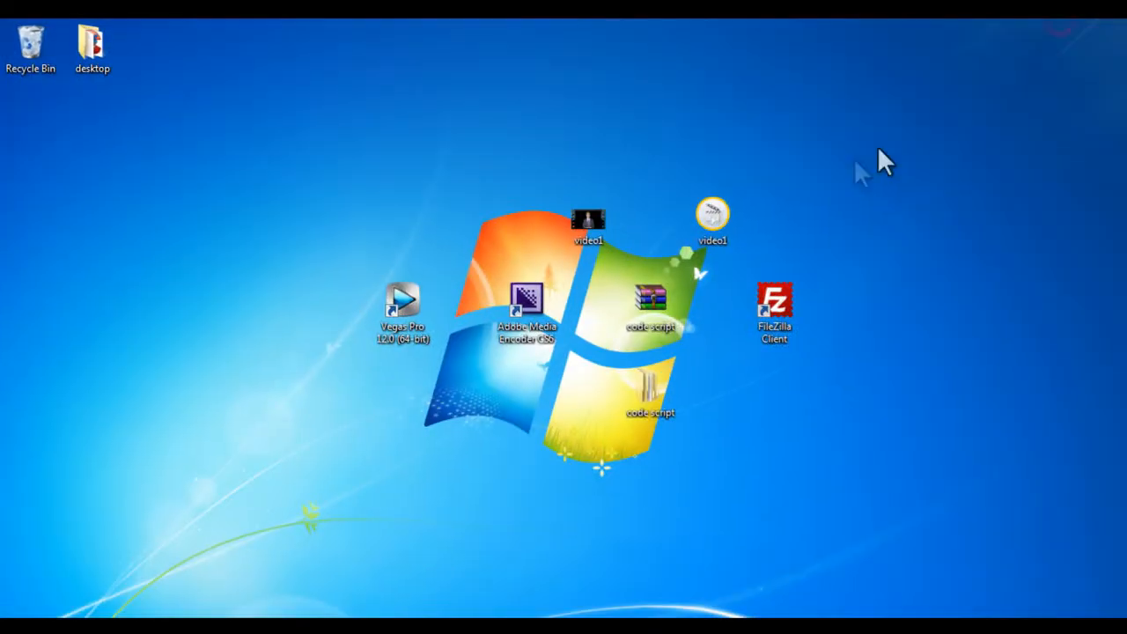
Step: Save and close the edited script
click(665, 191)
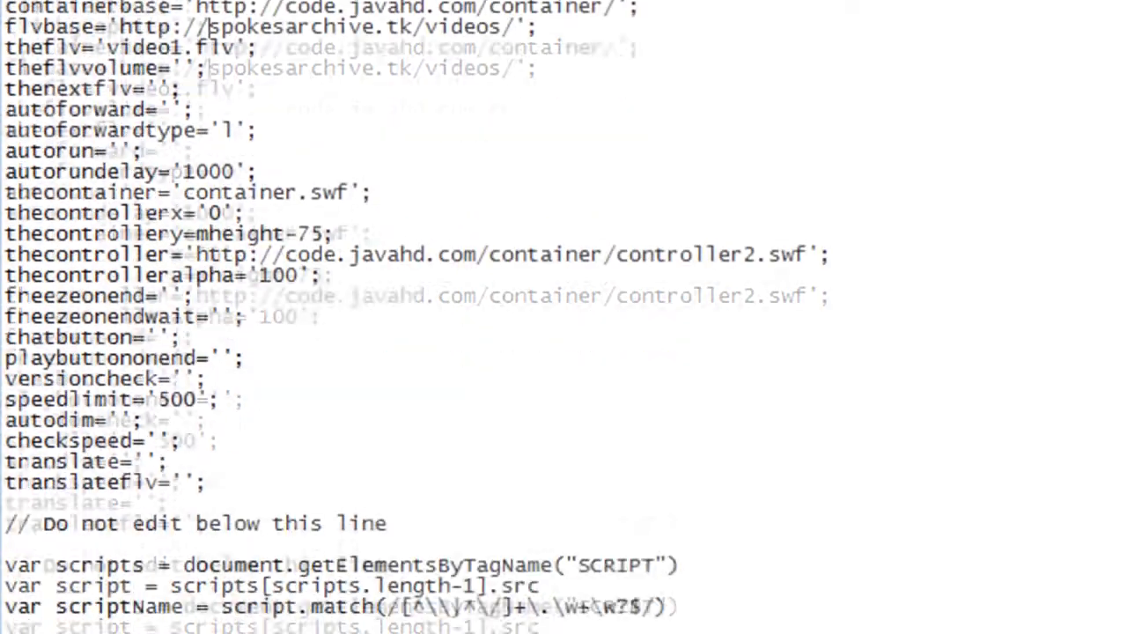
click(14, 46)
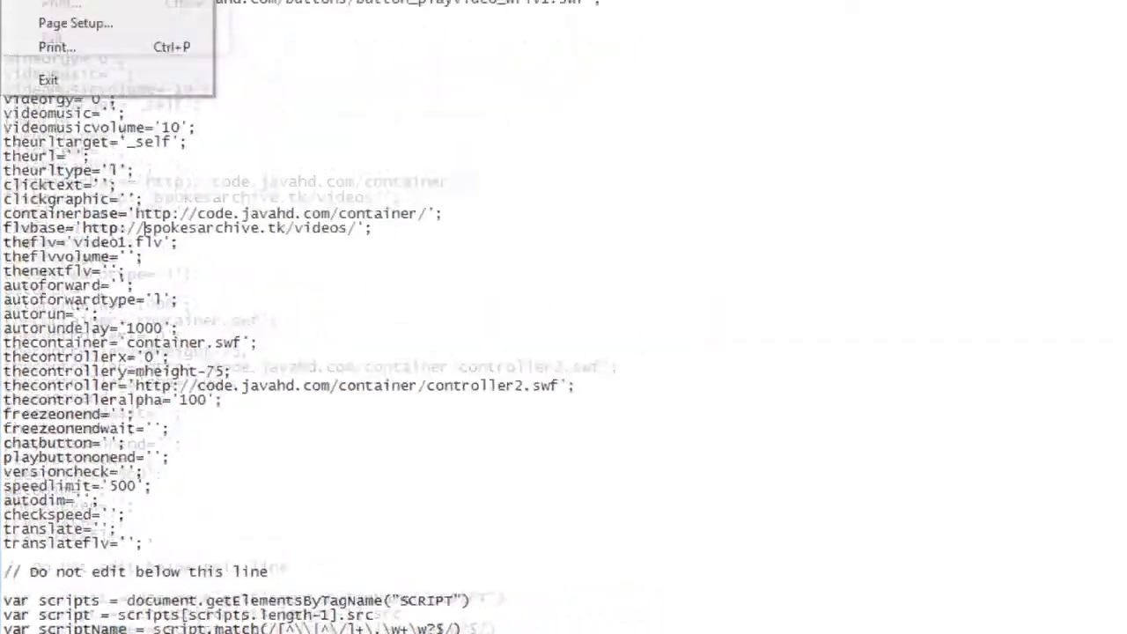
click(66, 105)
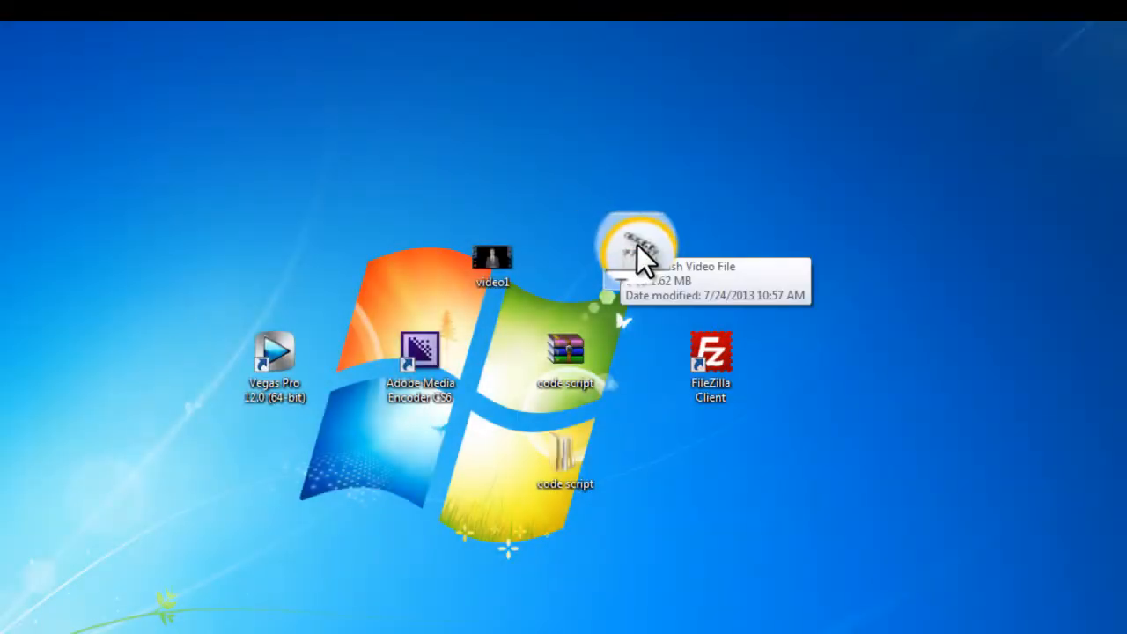
Step: Copy the video1 FLV file into the code script's videos folder
right_click(632, 248)
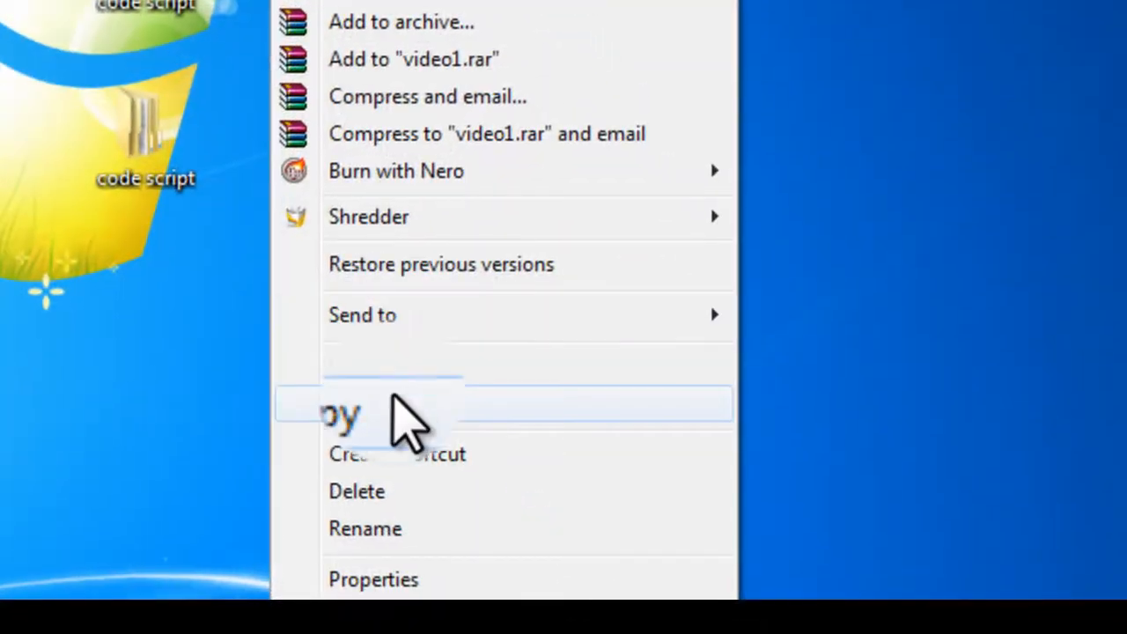
click(390, 403)
double_click(149, 187)
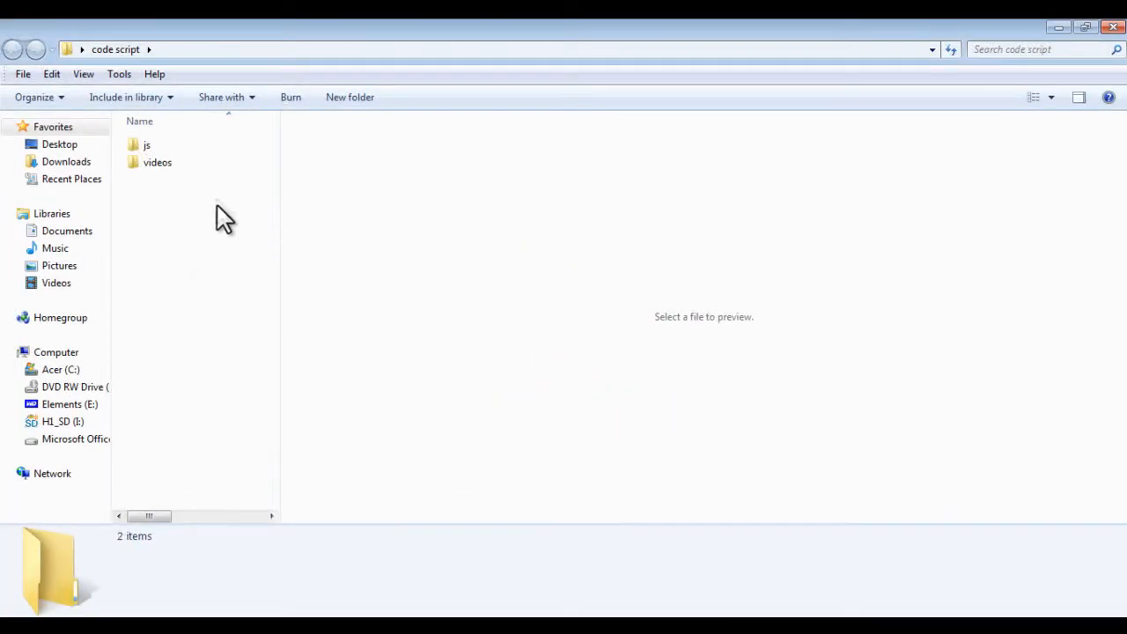
double_click(161, 162)
right_click(174, 190)
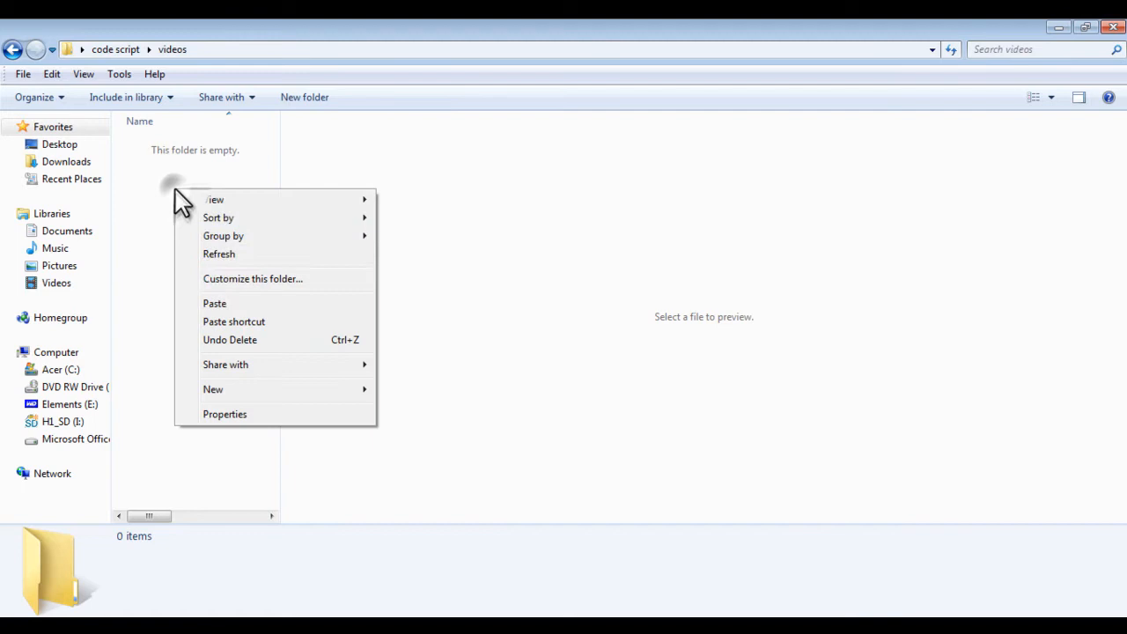
click(245, 302)
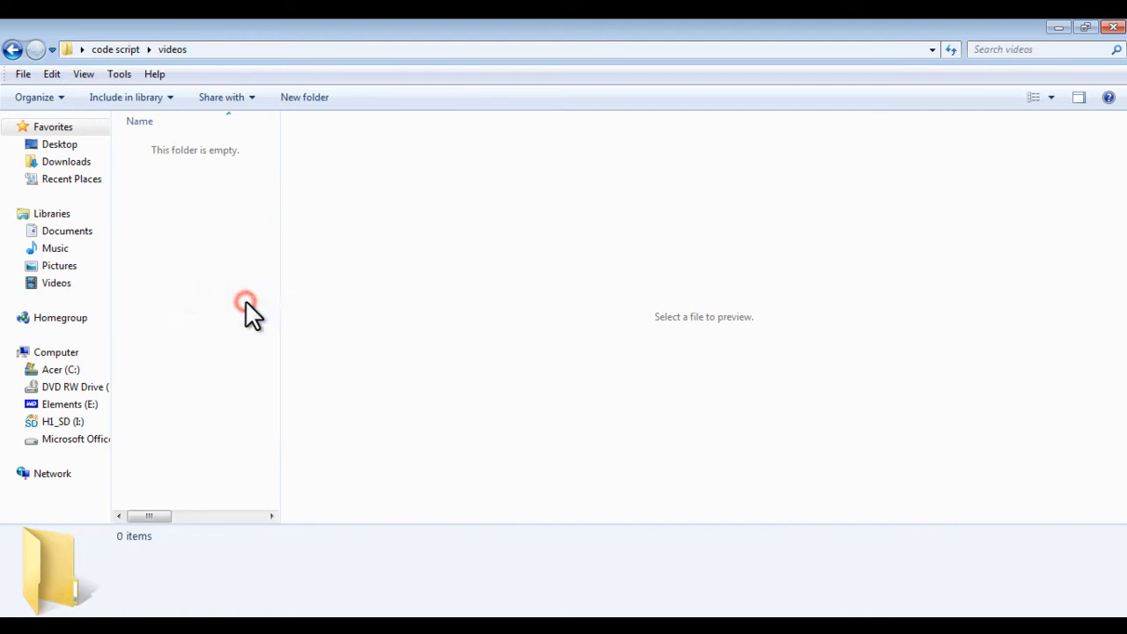
click(1059, 27)
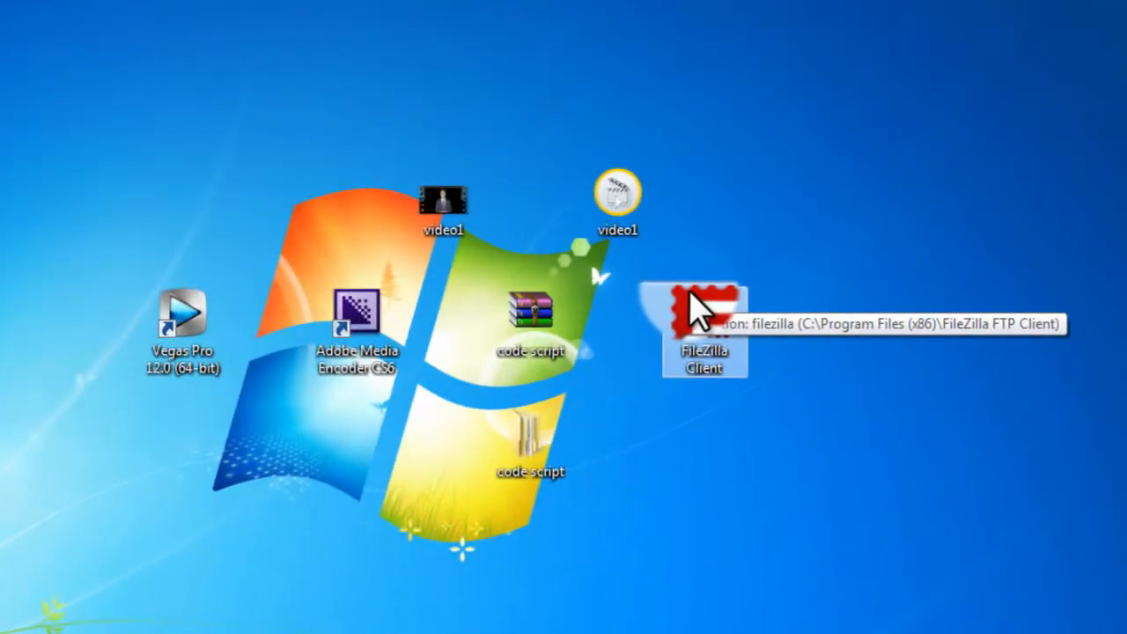
Step: Open FileZilla and paste the domain spokesarchive.tk from the web host's account page as the Host
double_click(766, 294)
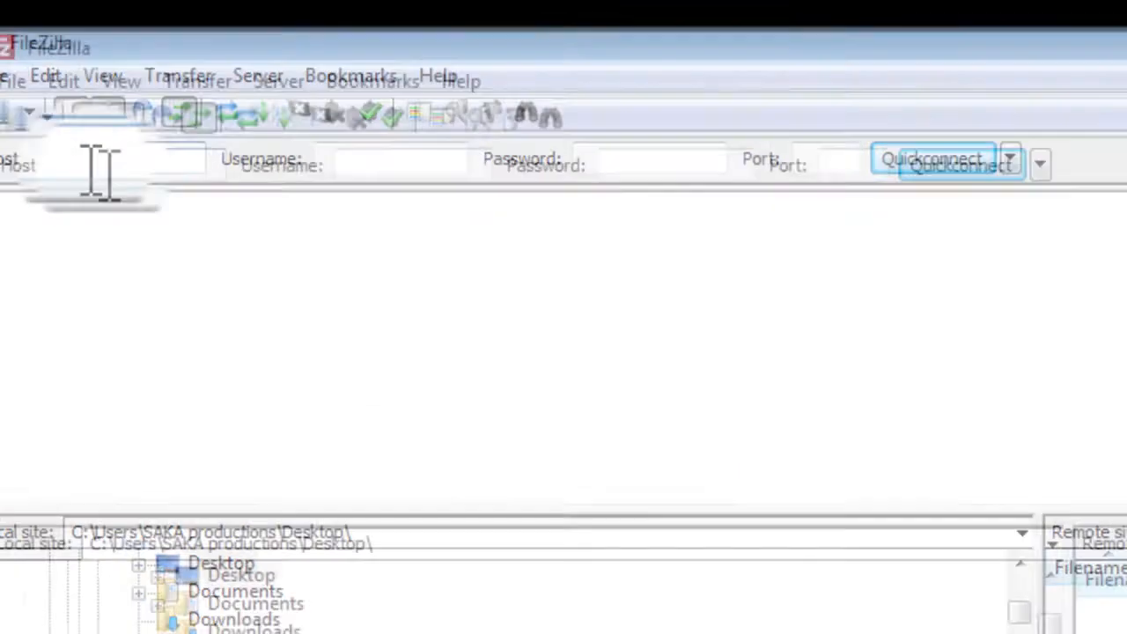
click(115, 175)
click(381, 171)
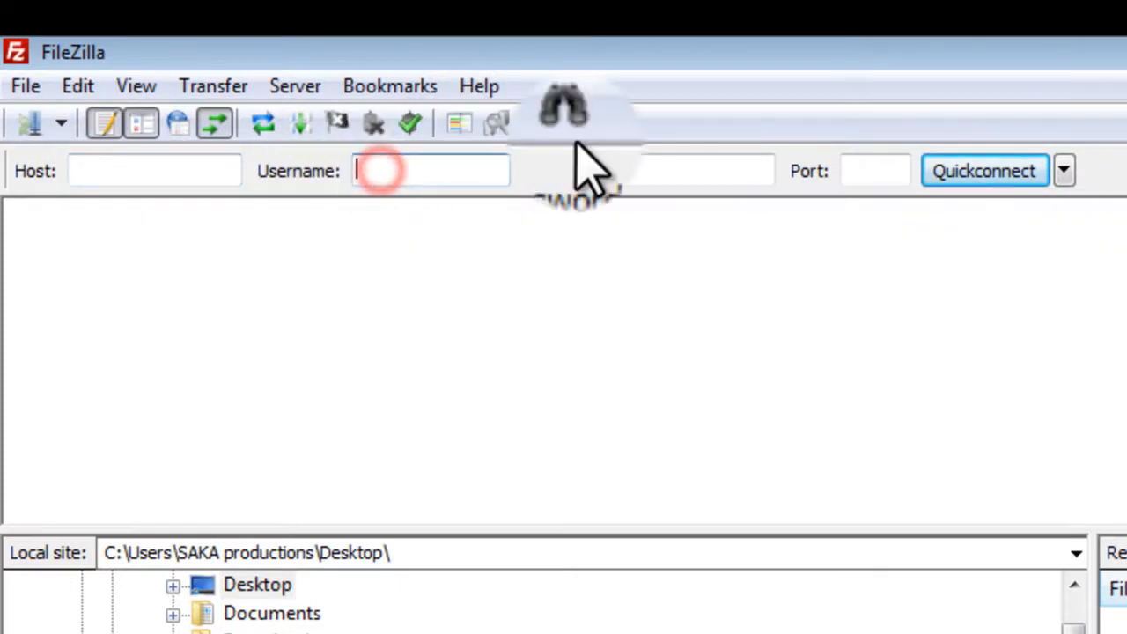
click(691, 177)
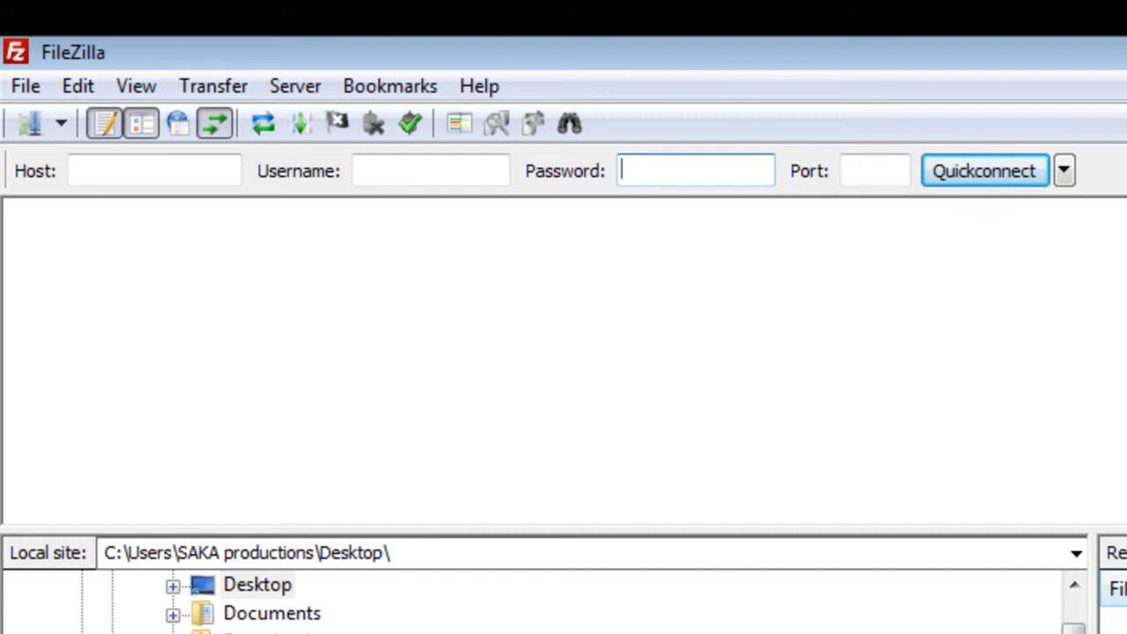
key(alt+Tab)
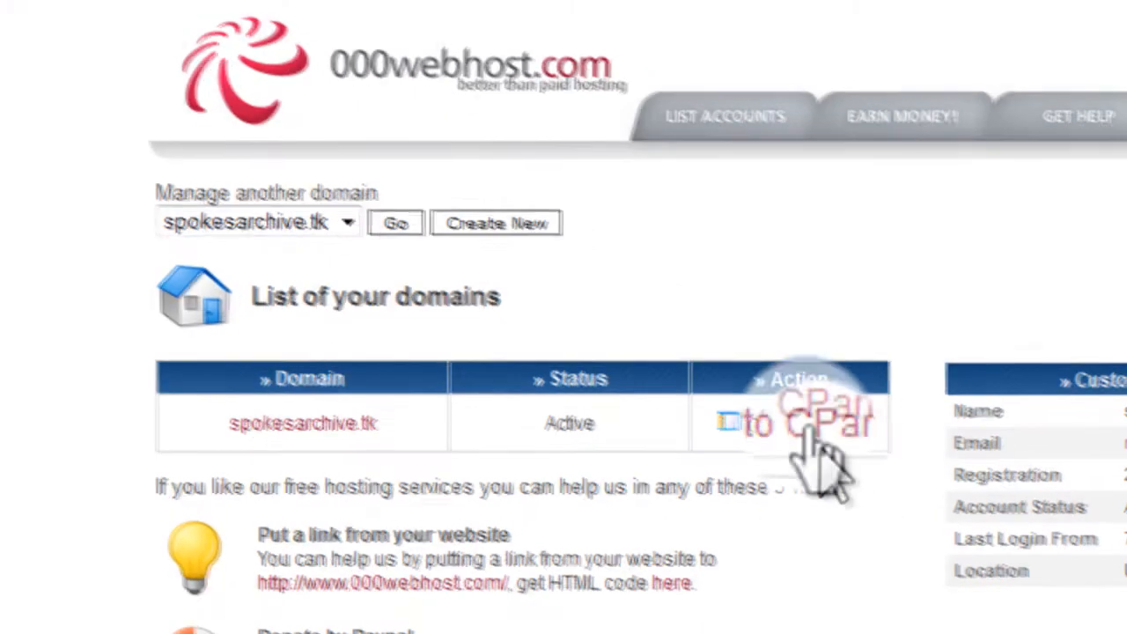
click(1113, 571)
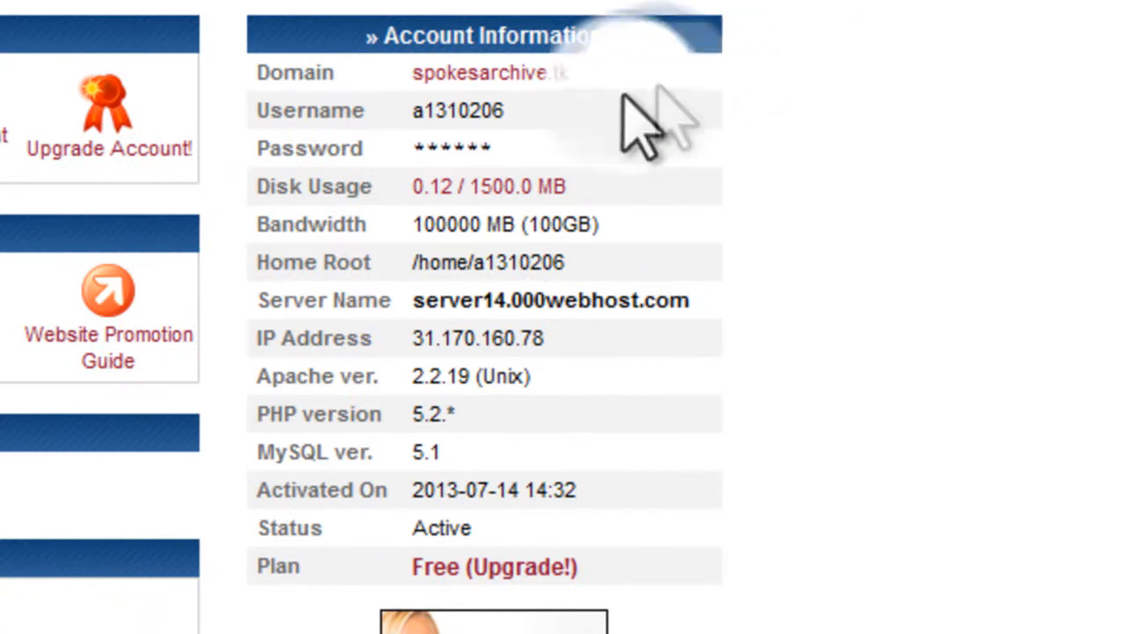
drag(578, 75, 388, 77)
key(ctrl+c)
key(alt+Tab)
click(114, 166)
key(ctrl+v)
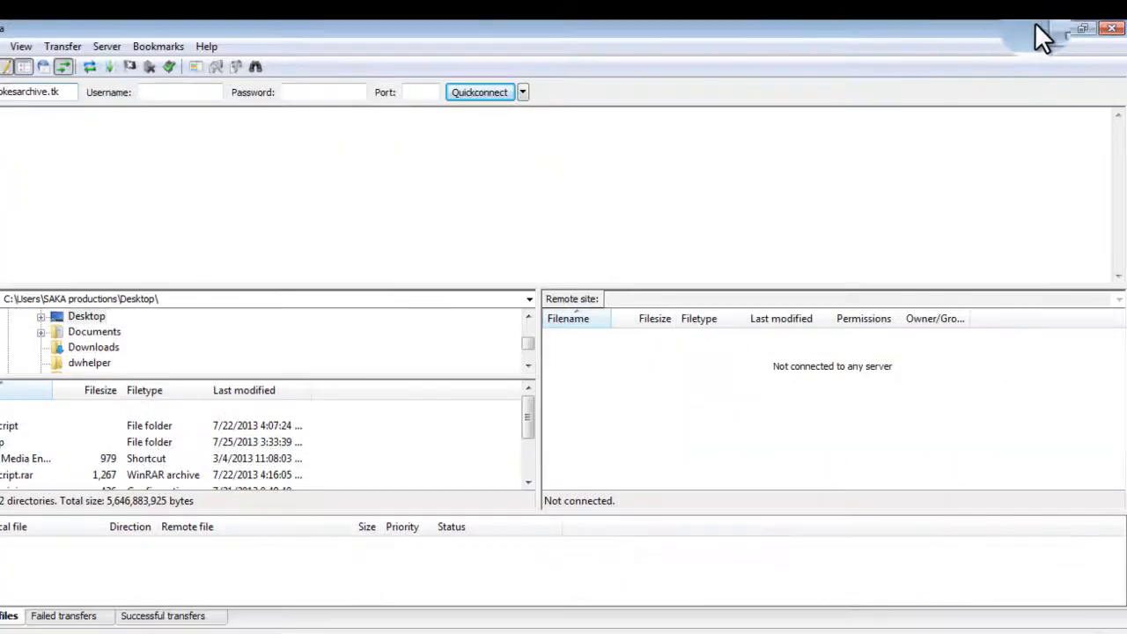
Step: Copy the account username from the hosting page into the Username field
click(1048, 27)
drag(771, 265, 715, 266)
key(ctrl+c)
key(alt+Tab)
click(378, 175)
key(ctrl+v)
drag(378, 174, 106, 167)
key(BackSpace)
Step: Enter the account password and connect to the server
click(629, 177)
text(•••)
text(•••••)
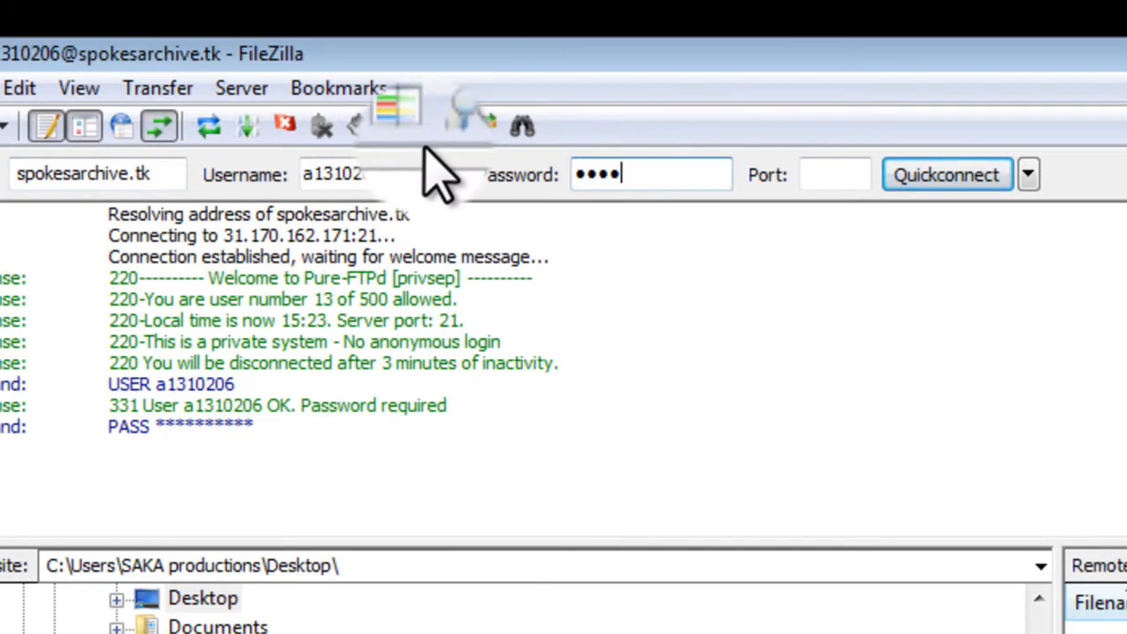
key(Return)
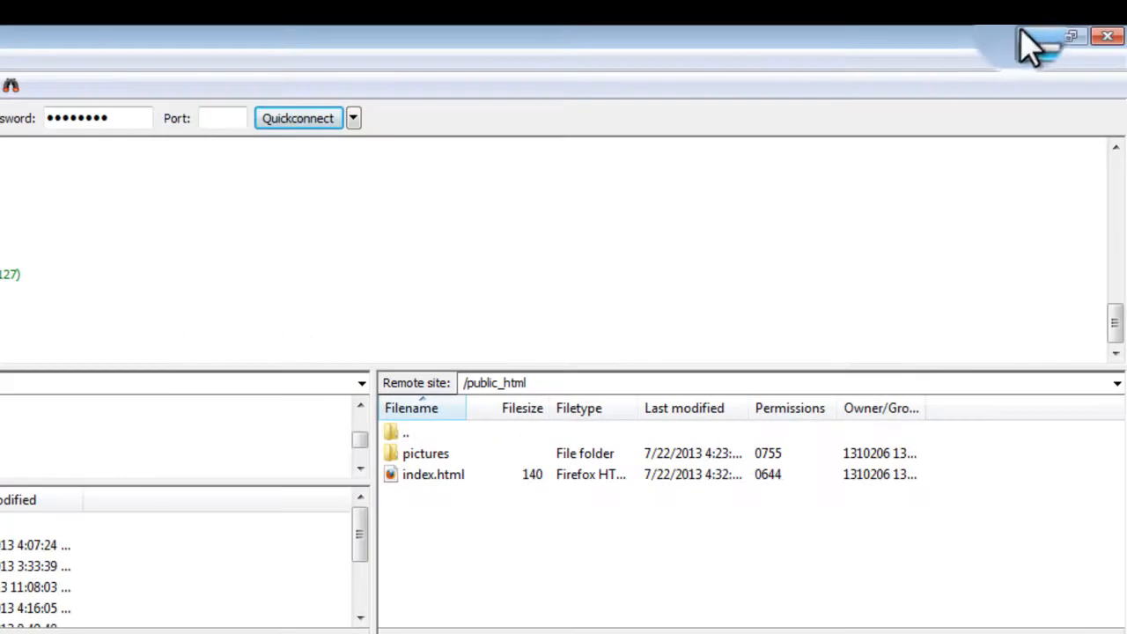
Step: Upload the js and videos folders from the code script folder into the remote public_html directory
click(1030, 36)
click(1030, 39)
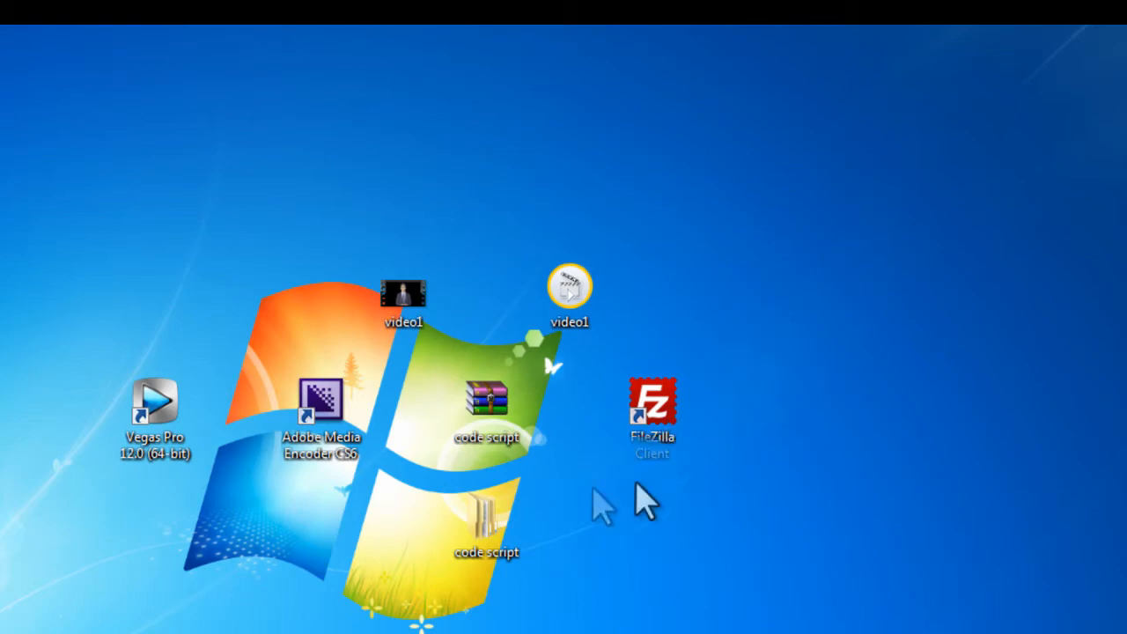
double_click(496, 525)
drag(229, 381, 642, 571)
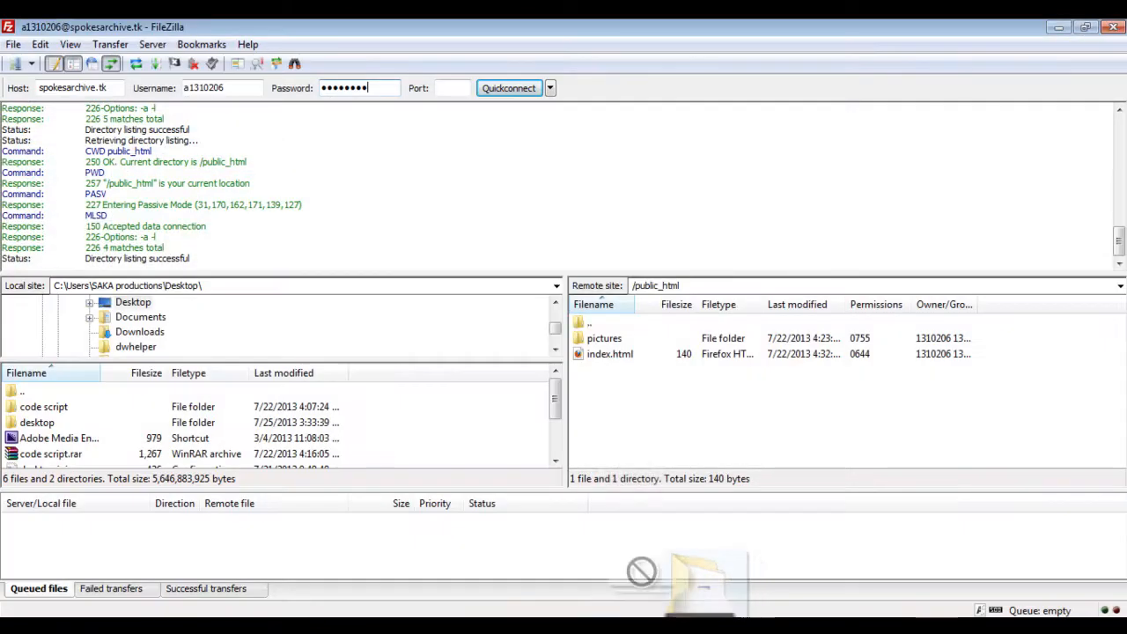
drag(635, 426, 637, 428)
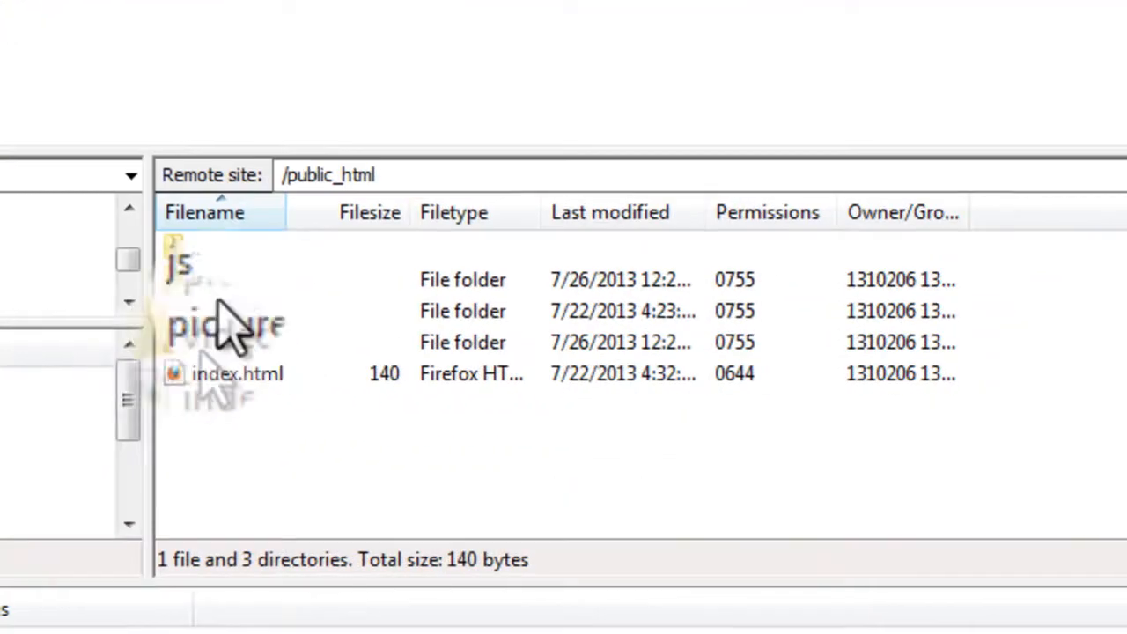
click(215, 342)
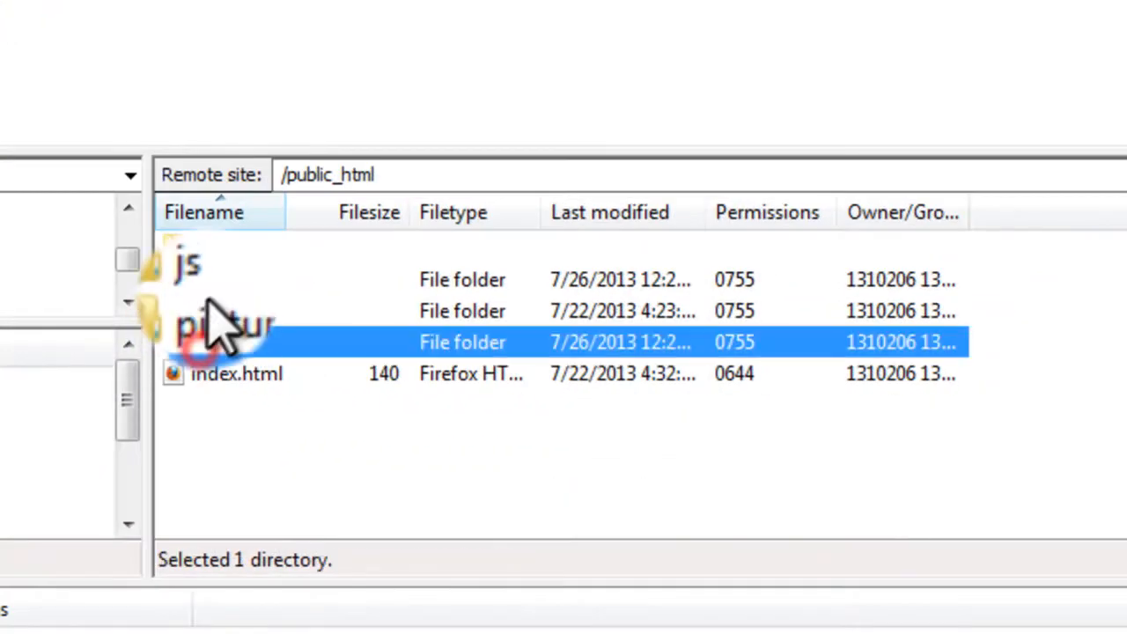
click(216, 280)
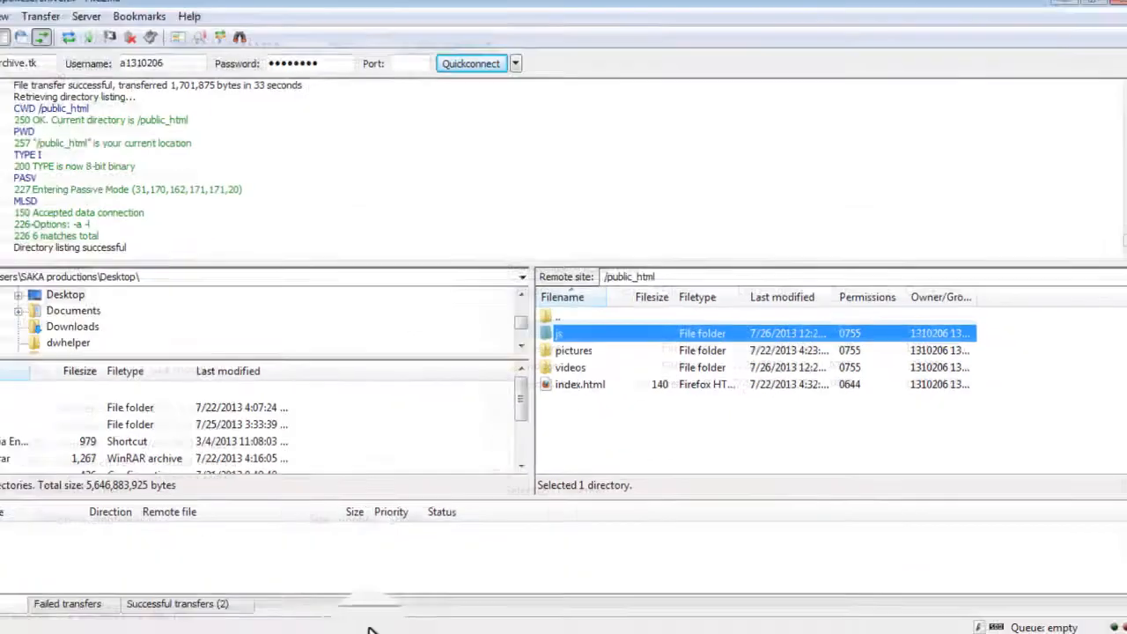
Step: Open spokesarchive.tk in a new browser tab
mouse_move(400, 625)
click(420, 596)
click(303, 26)
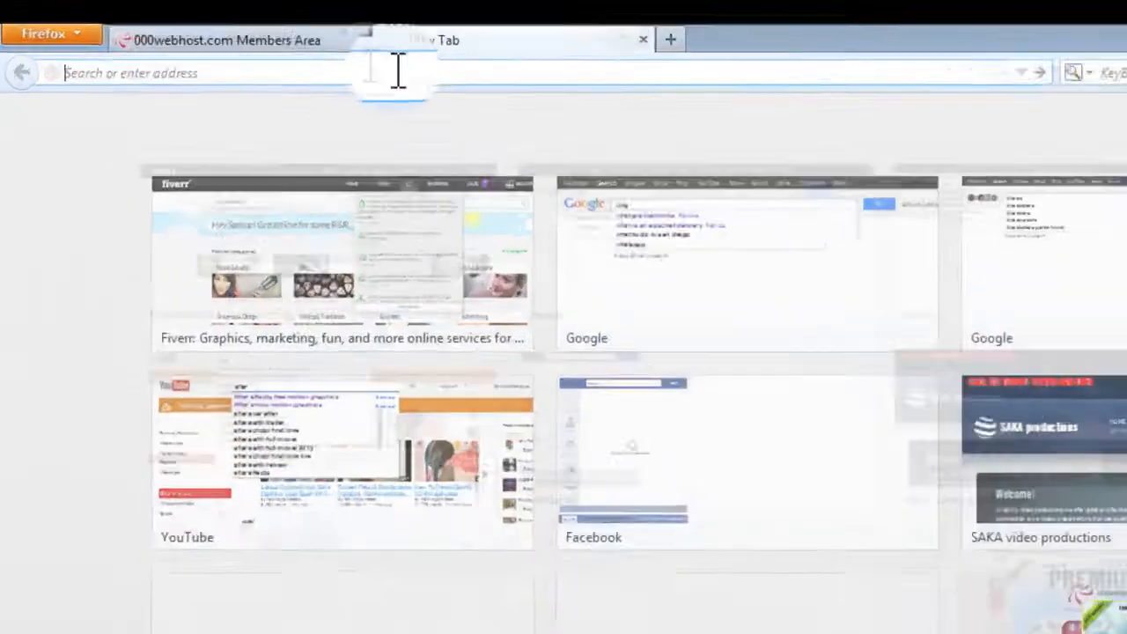
text(spo)
text(kesarchive.tk)
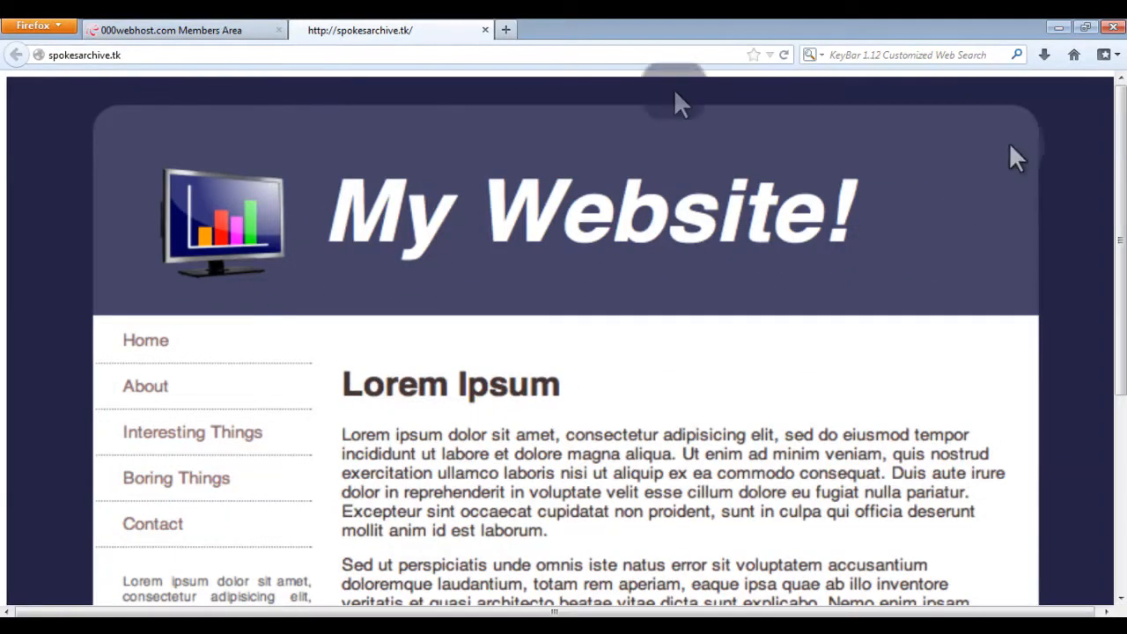
Step: View the spokesarchive.tk page in the browser before returning to the FTP client
mouse_move(1119, 172)
mouse_down()
mouse_move(1120, 321)
mouse_move(1120, 168)
mouse_up()
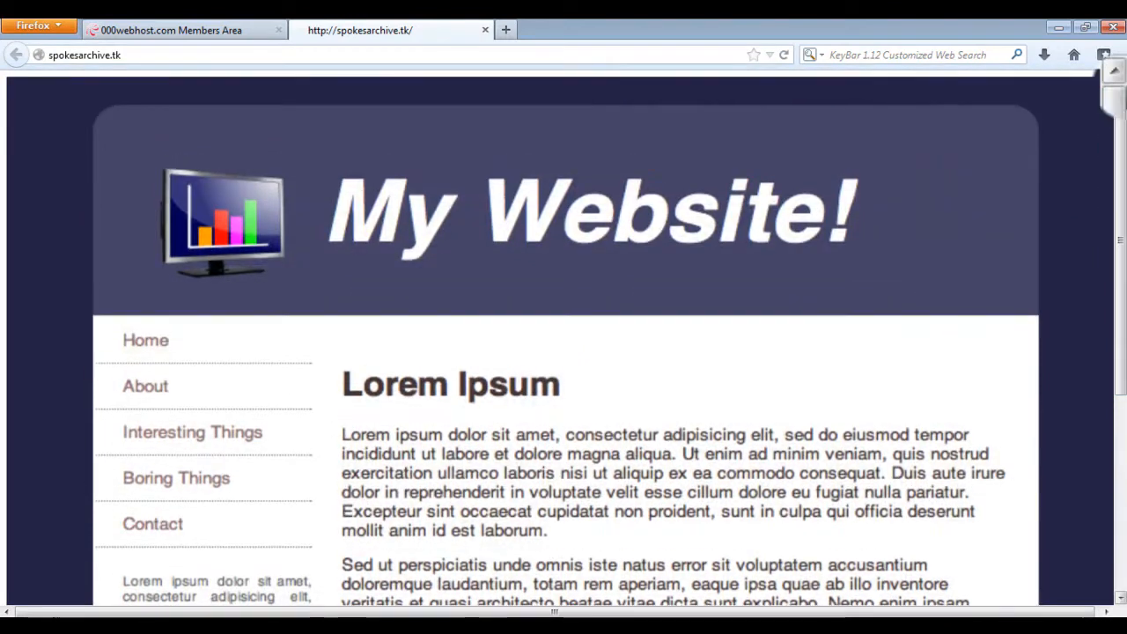
drag(597, 248, 572, 187)
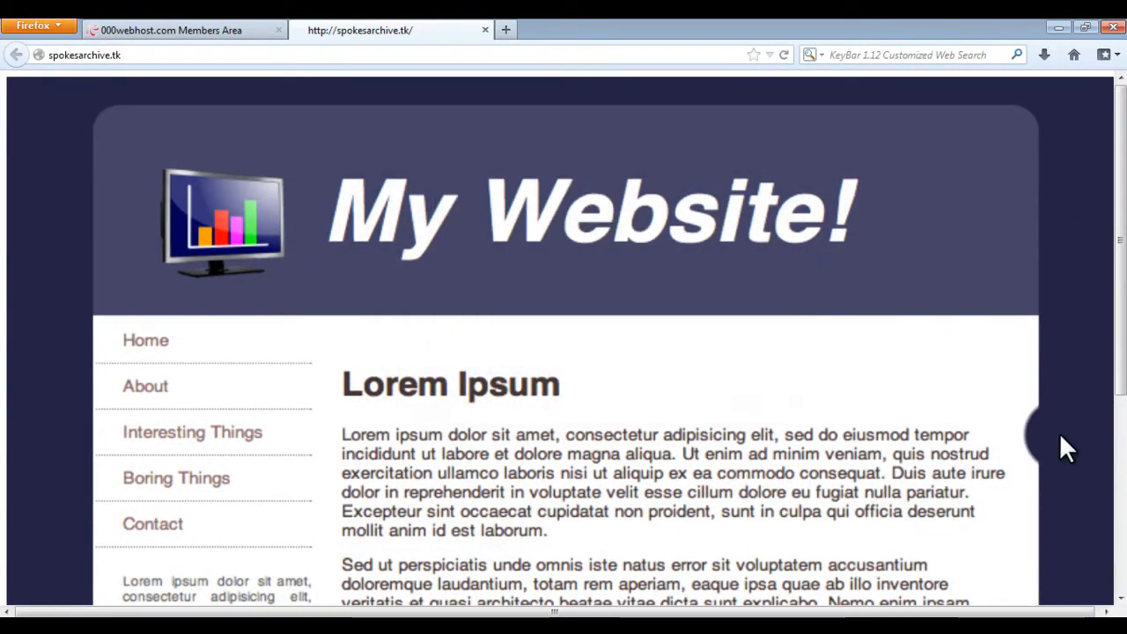
click(726, 613)
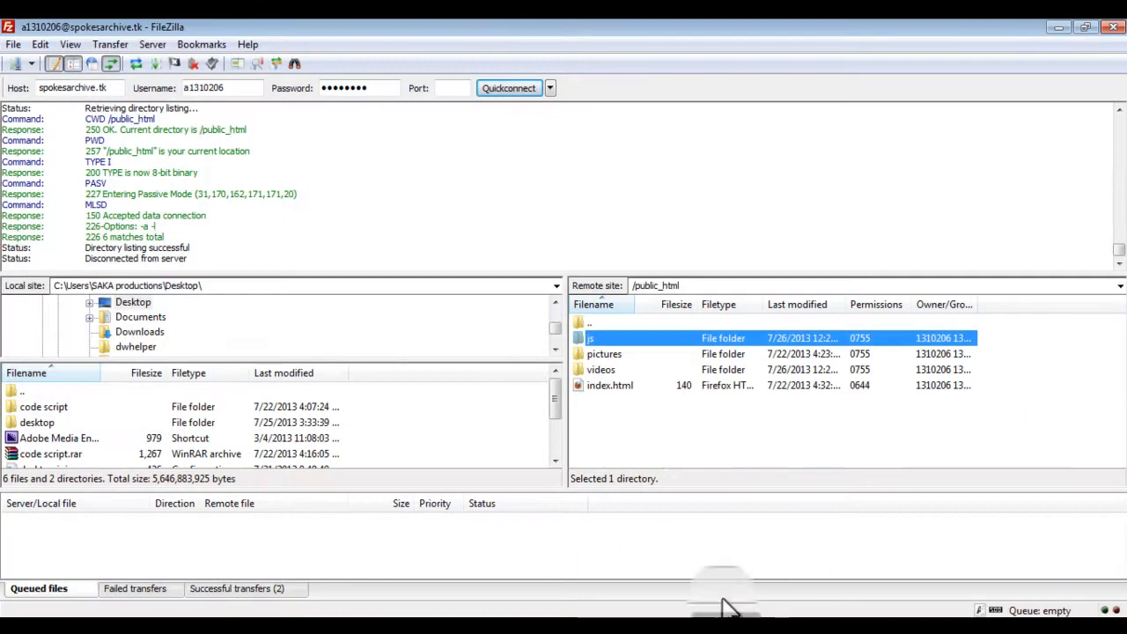
Step: Open the remote js folder and open video1.js for viewing and editing
double_click(618, 341)
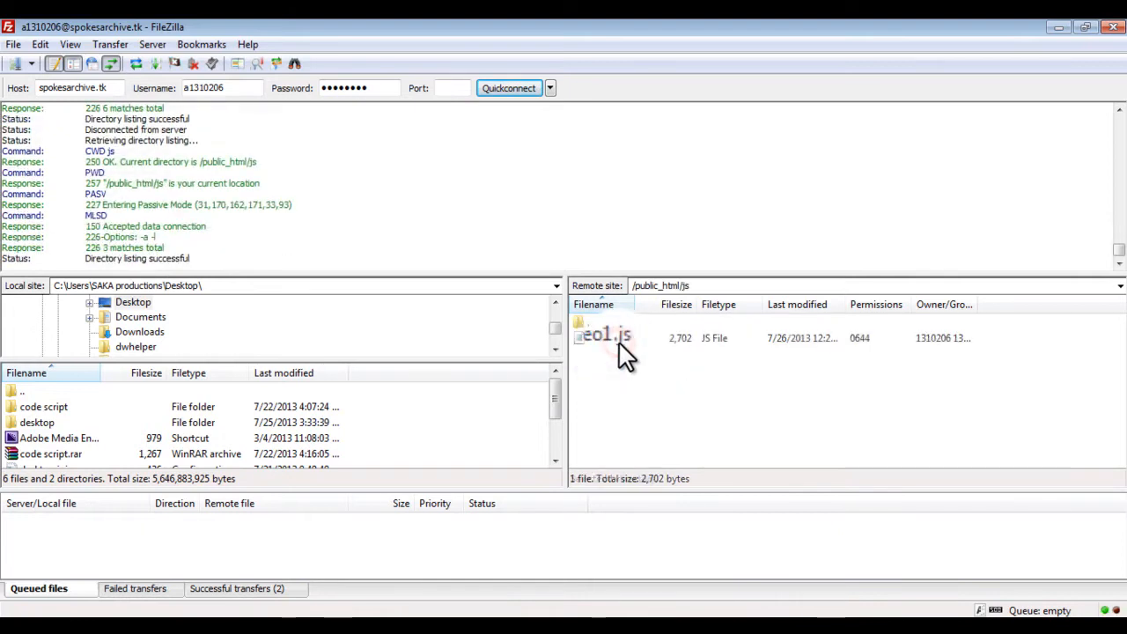
right_click(602, 343)
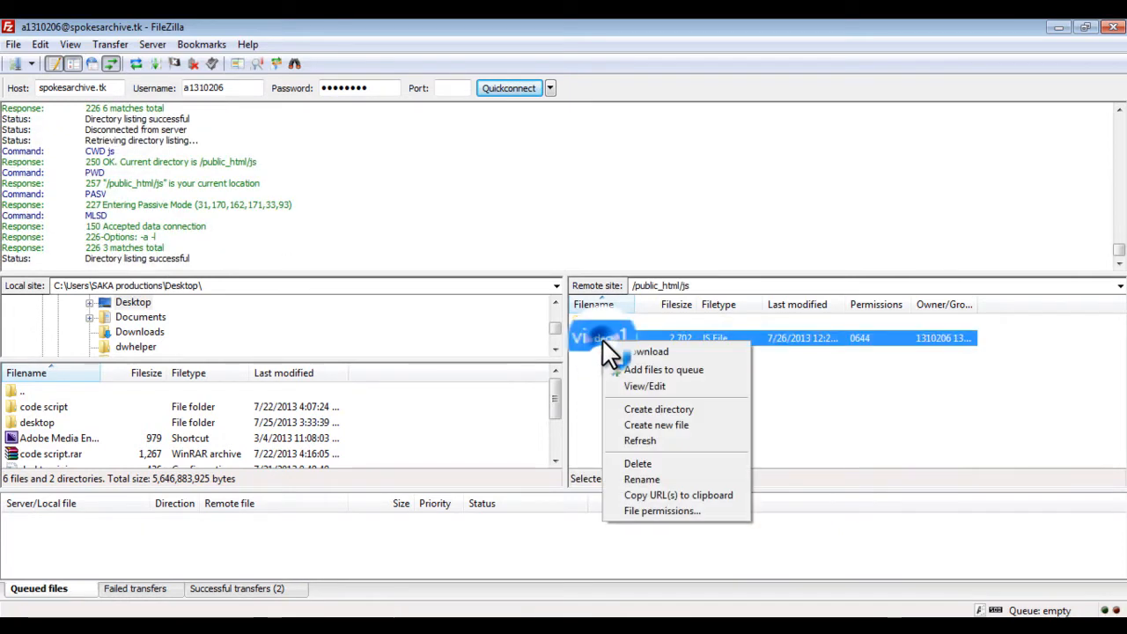
click(682, 371)
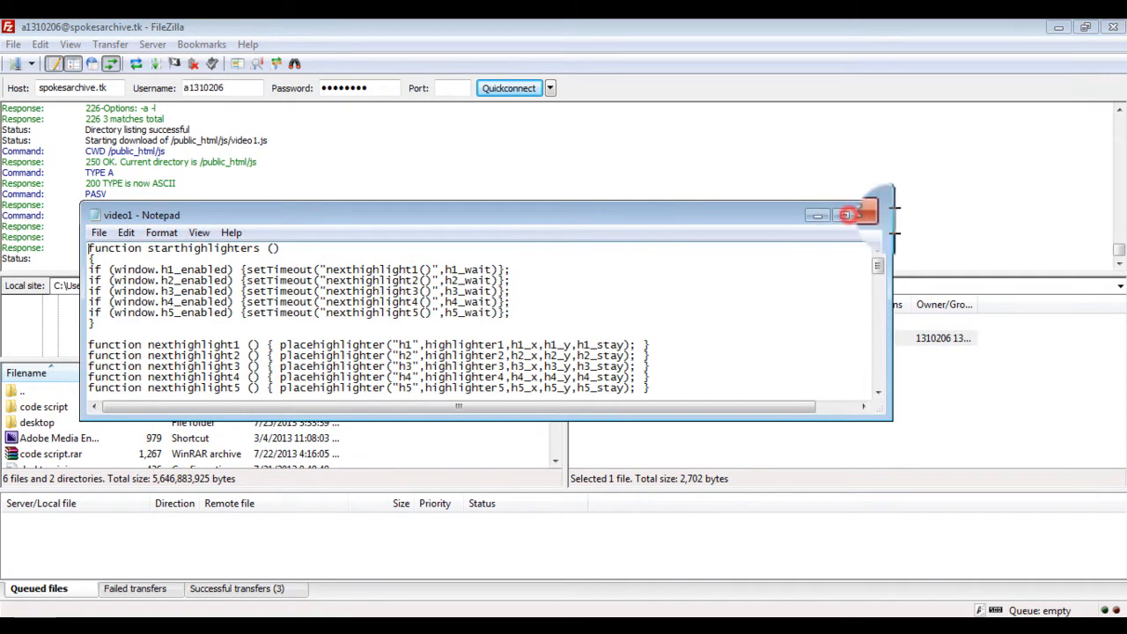
Step: Set alignvideo to 'bottomleft' in video1.js, save it and upload the file back to the server
click(849, 215)
drag(1121, 182, 1121, 197)
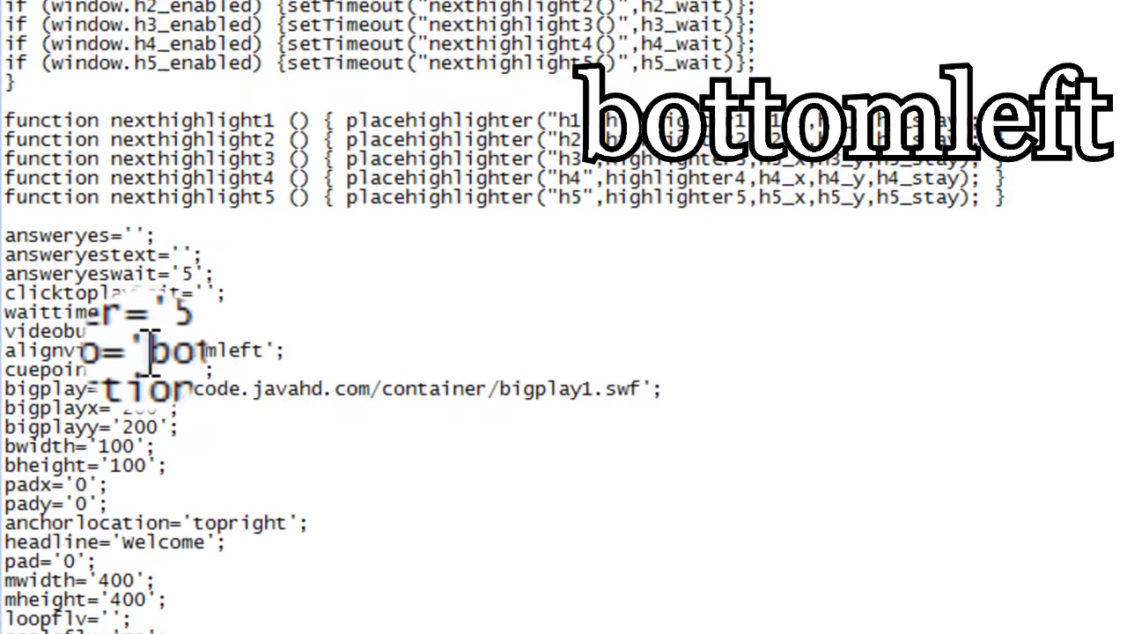
double_click(247, 350)
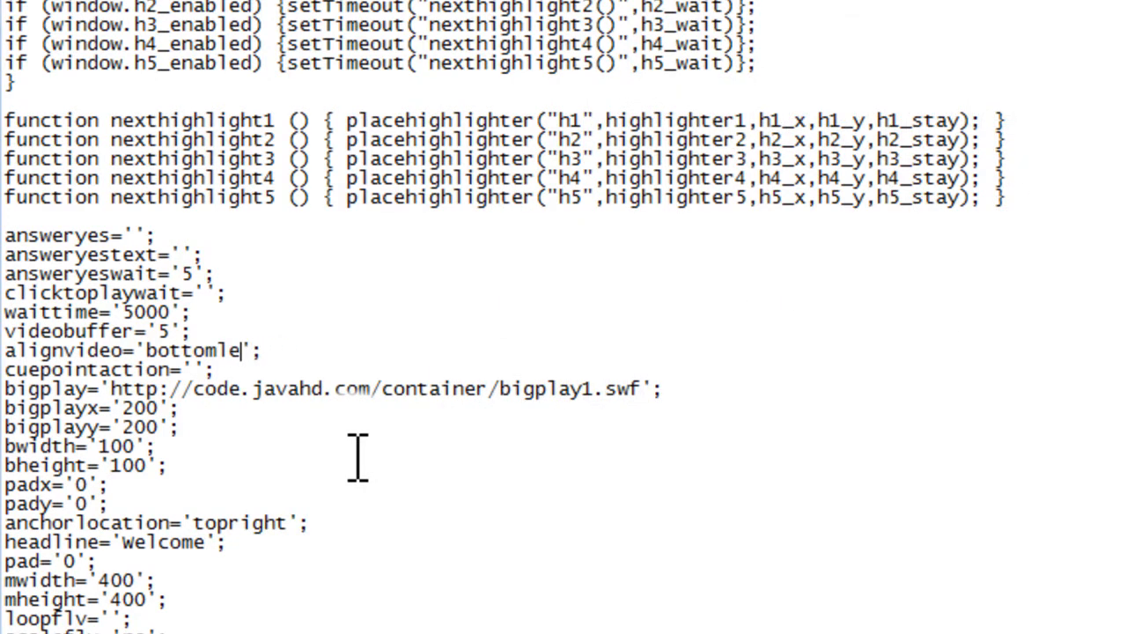
click(20, 18)
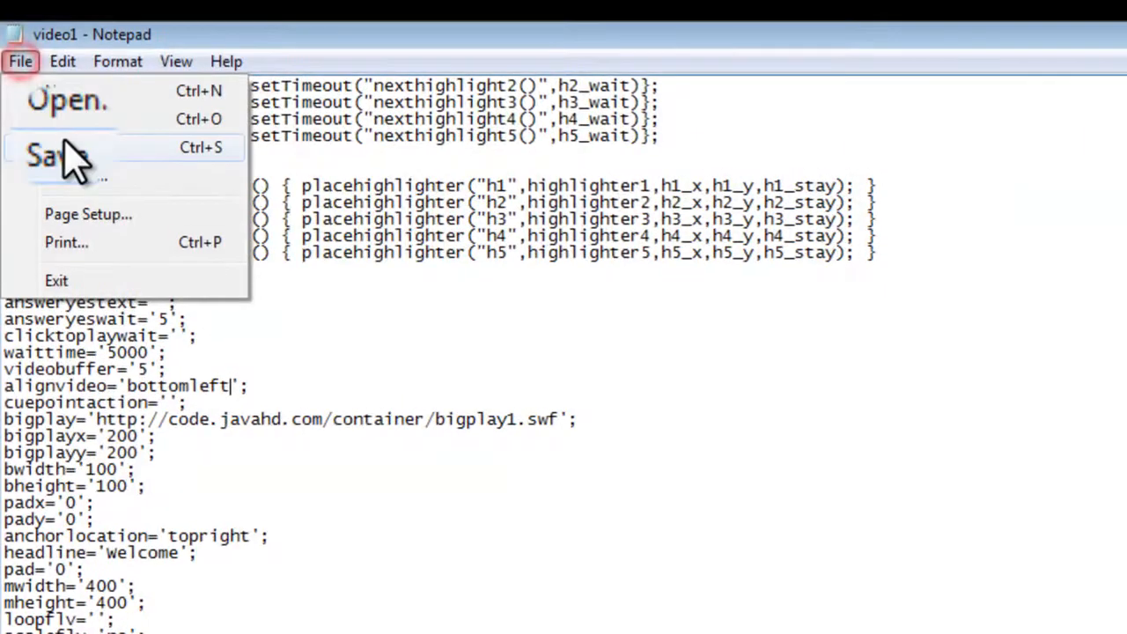
click(63, 156)
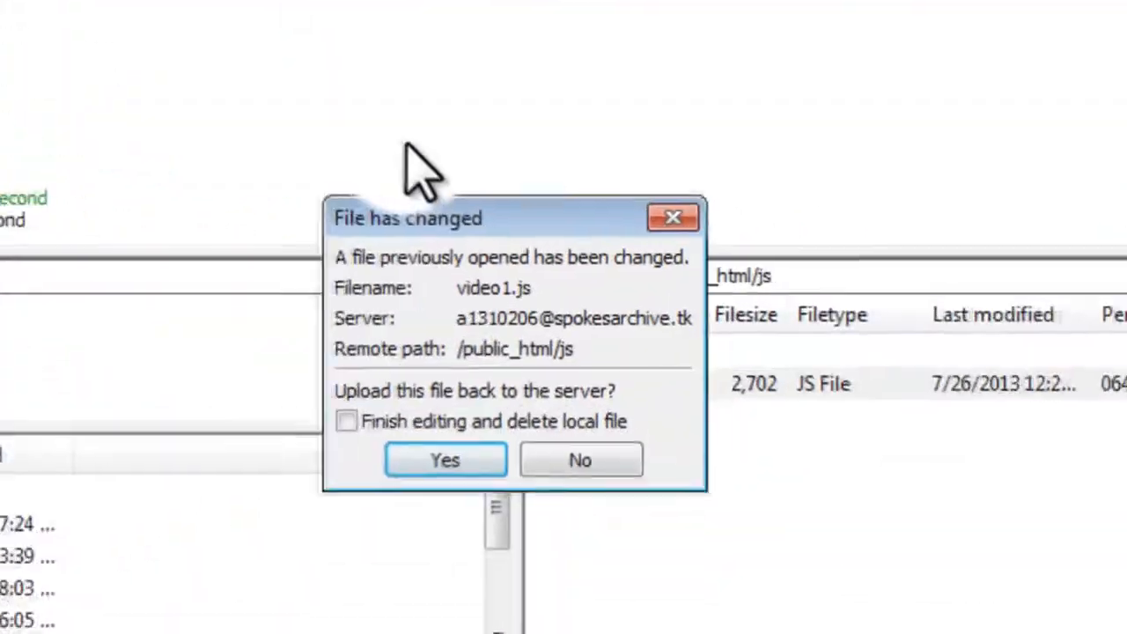
click(532, 377)
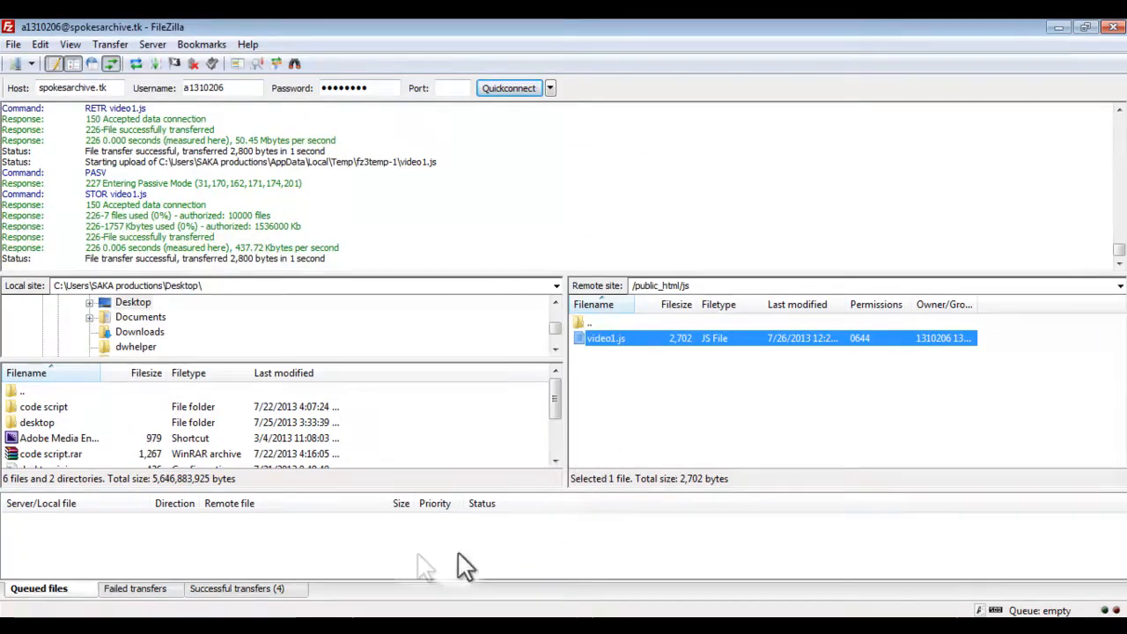
Step: Open the hosting File Manager and enter the FTP account password to continue
key(alt+Tab)
click(202, 28)
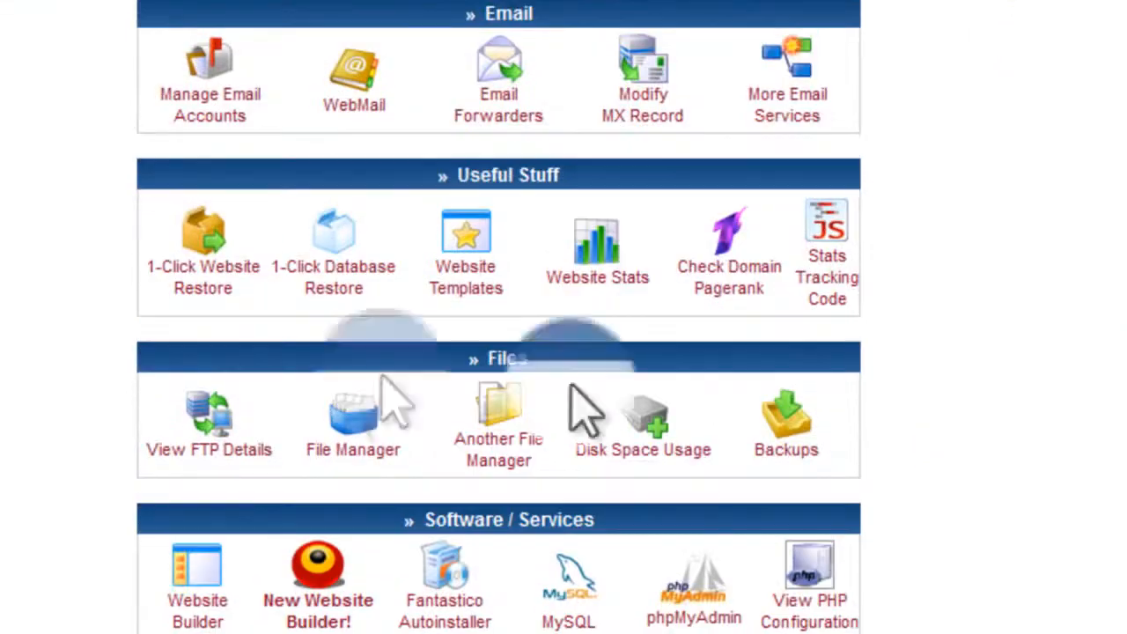
click(333, 412)
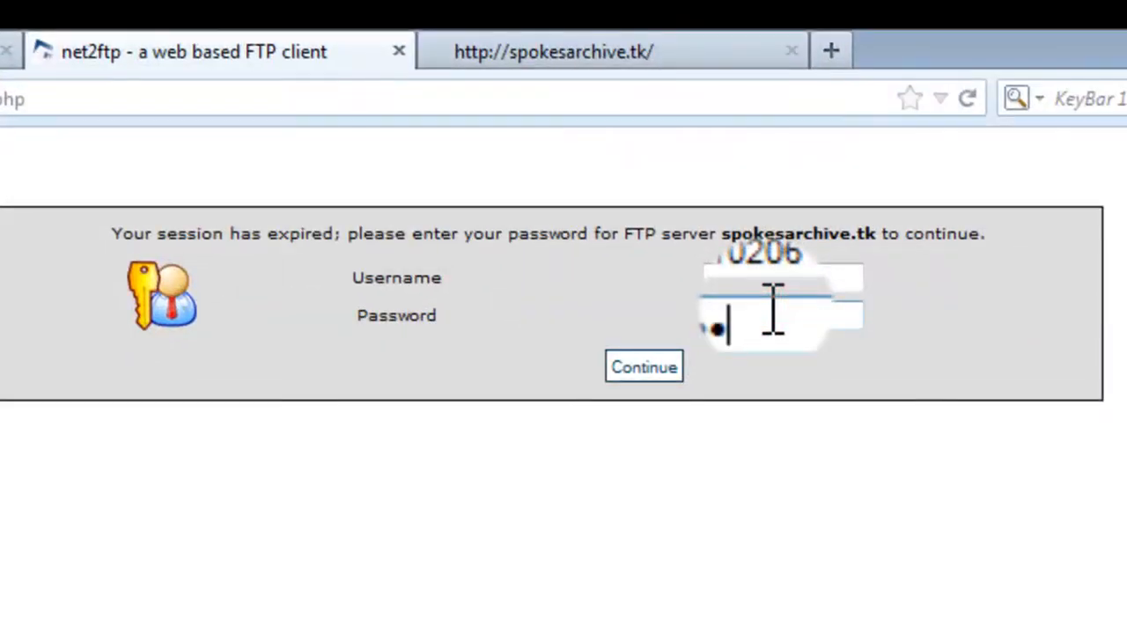
key(Return)
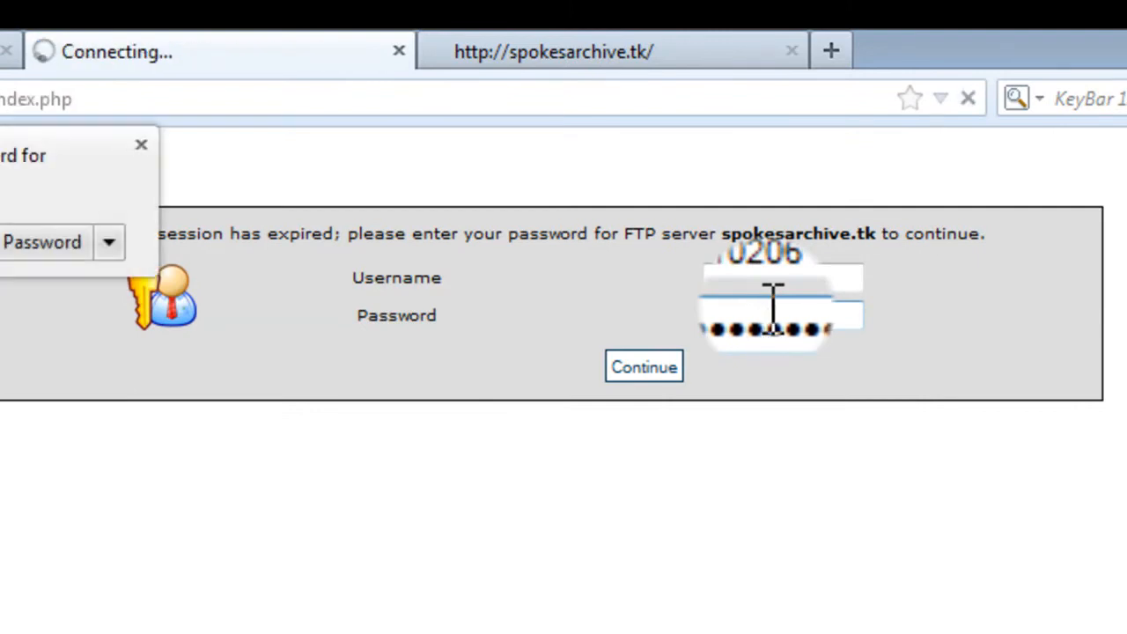
Step: Open public_html/index.html in the web file manager and paste the JavaScript script tag into its head
click(159, 145)
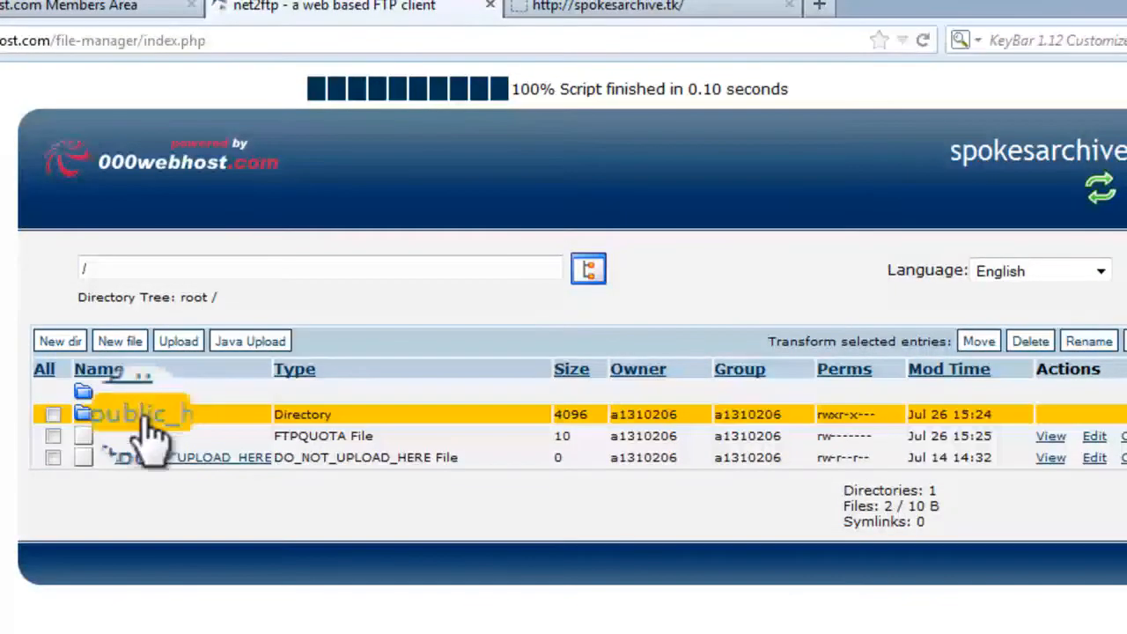
click(140, 416)
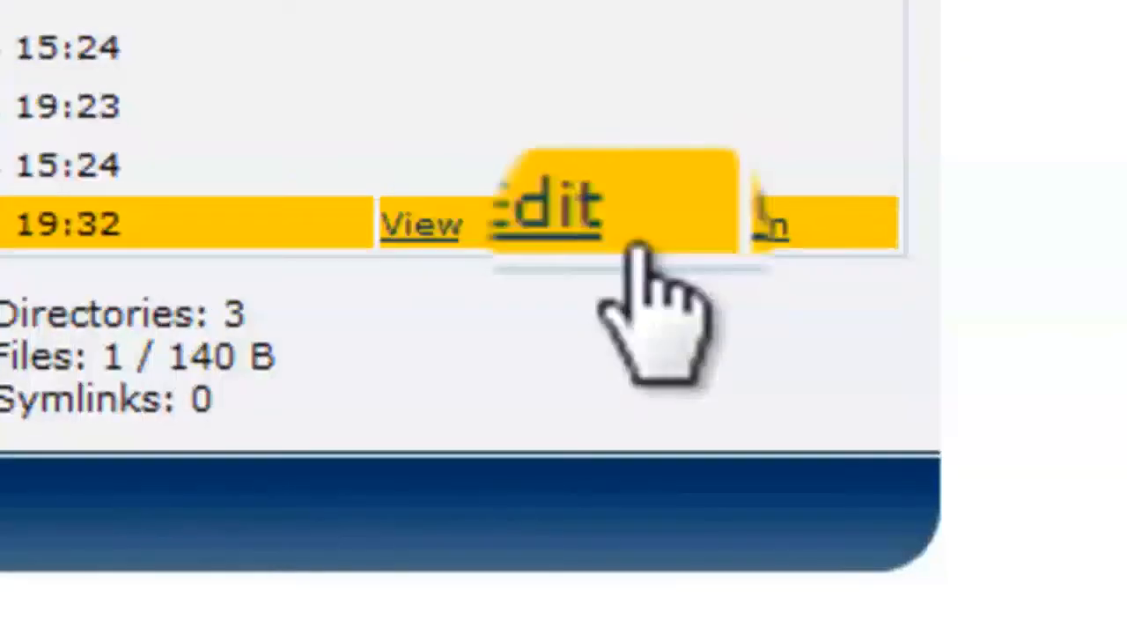
click(604, 234)
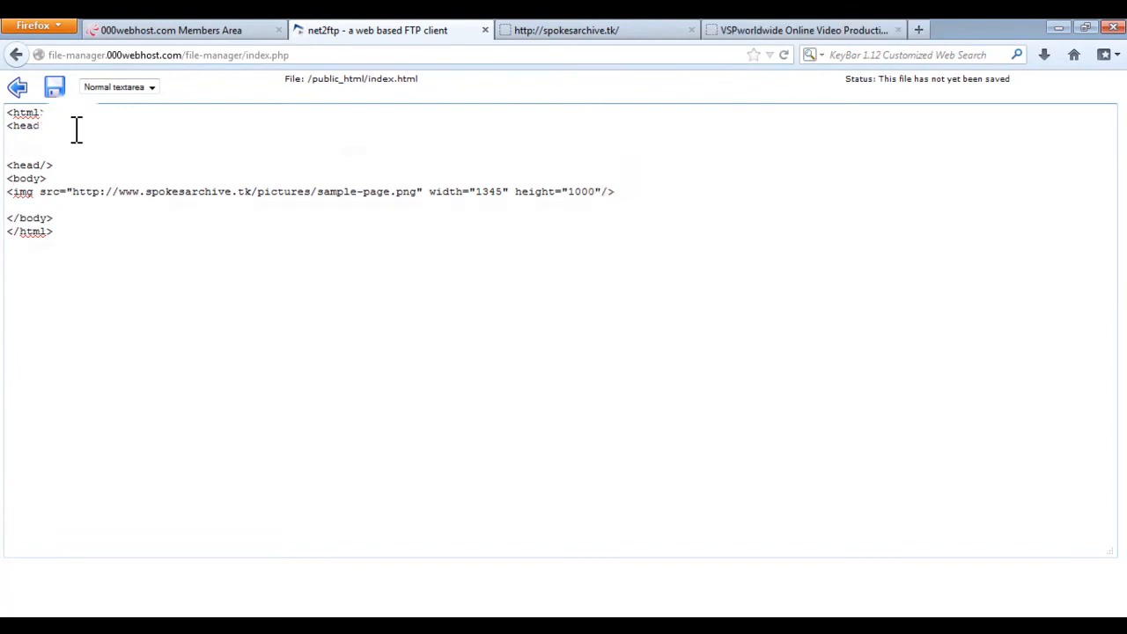
key(ctrl+v)
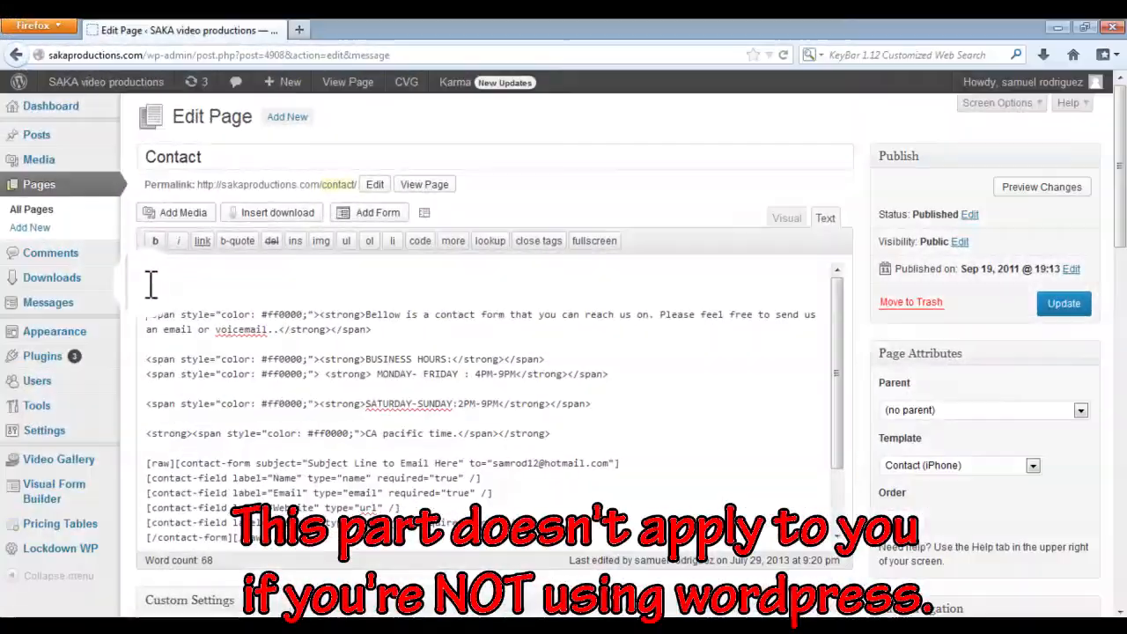
Step: Paste the script tag at the top of the WordPress Contact page and update the page
right_click(88, 296)
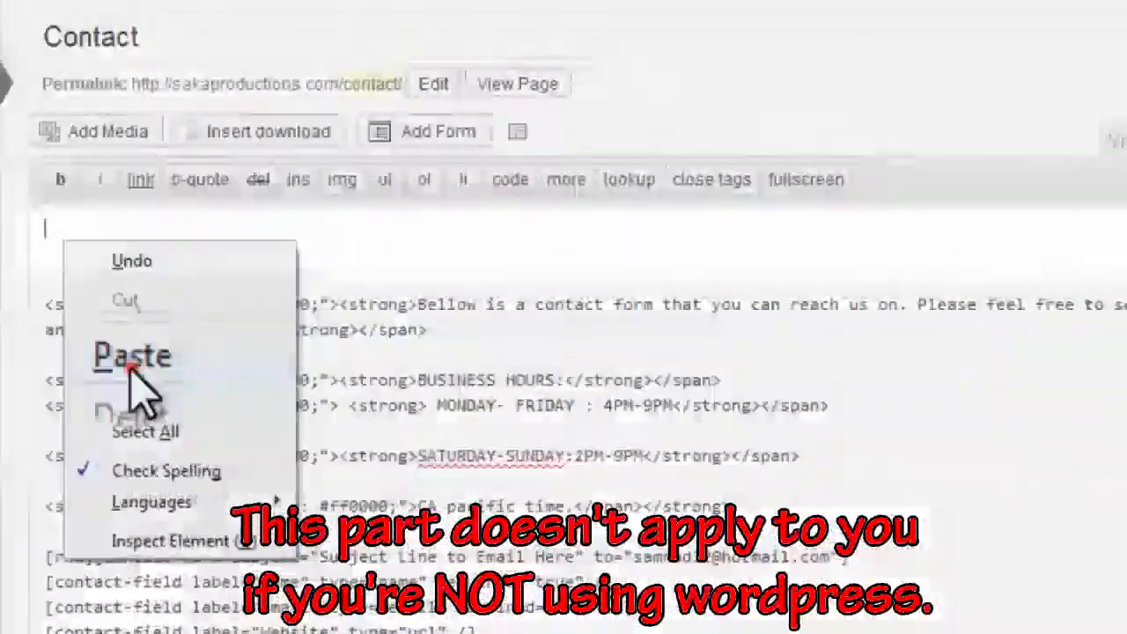
click(351, 254)
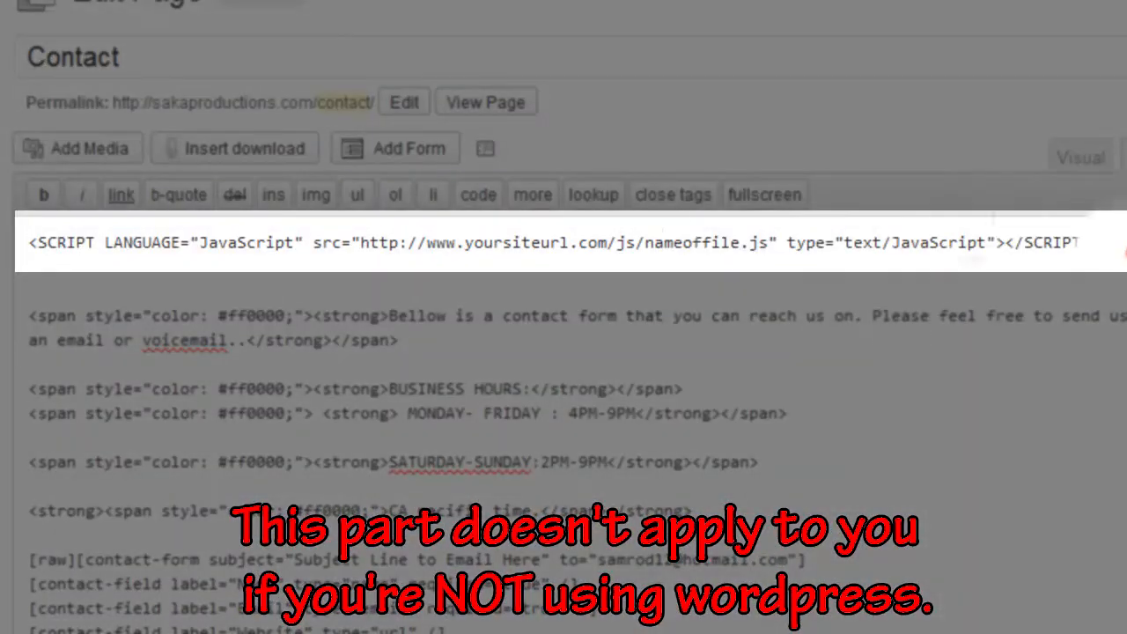
triple_click(546, 250)
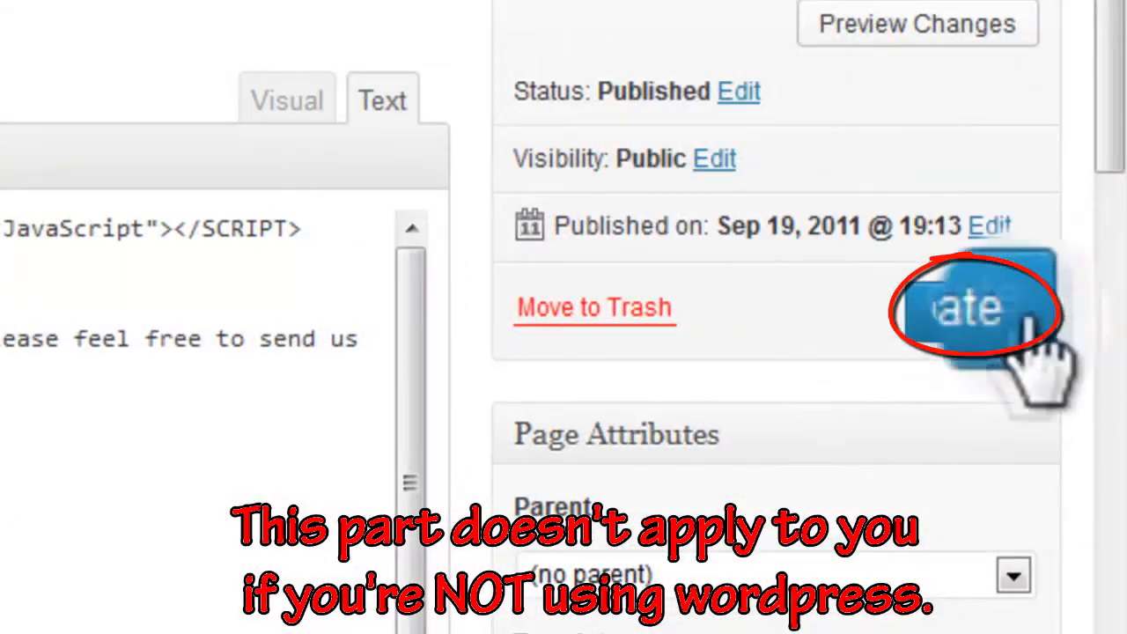
click(1003, 335)
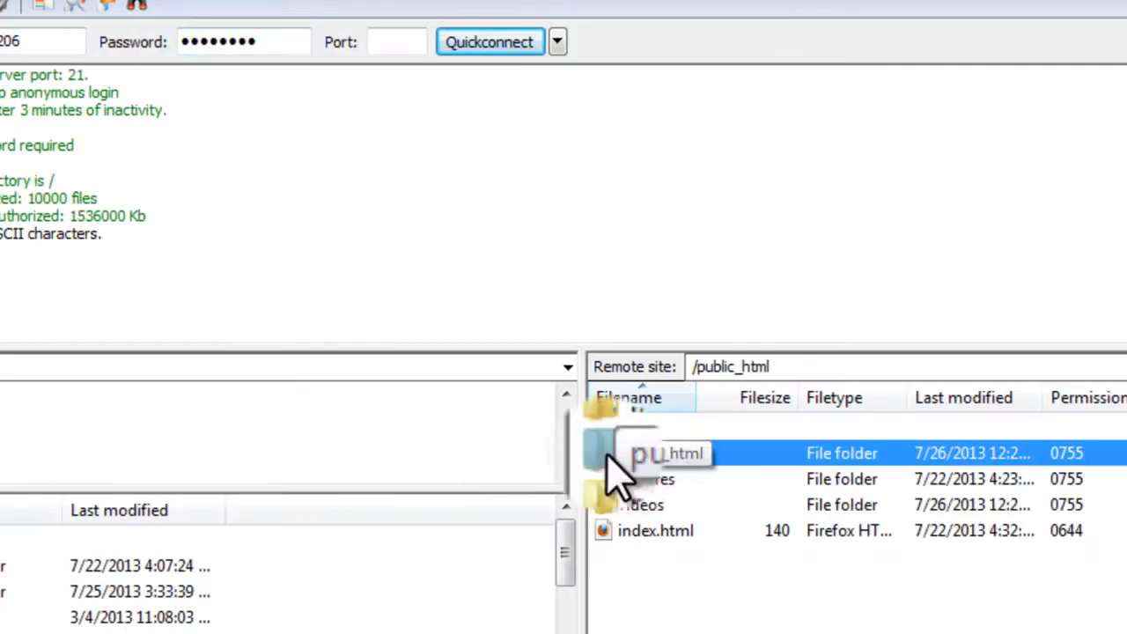
Step: Replace nameoffile in the script's src path with video1 in index.html
drag(621, 440, 655, 475)
double_click(651, 454)
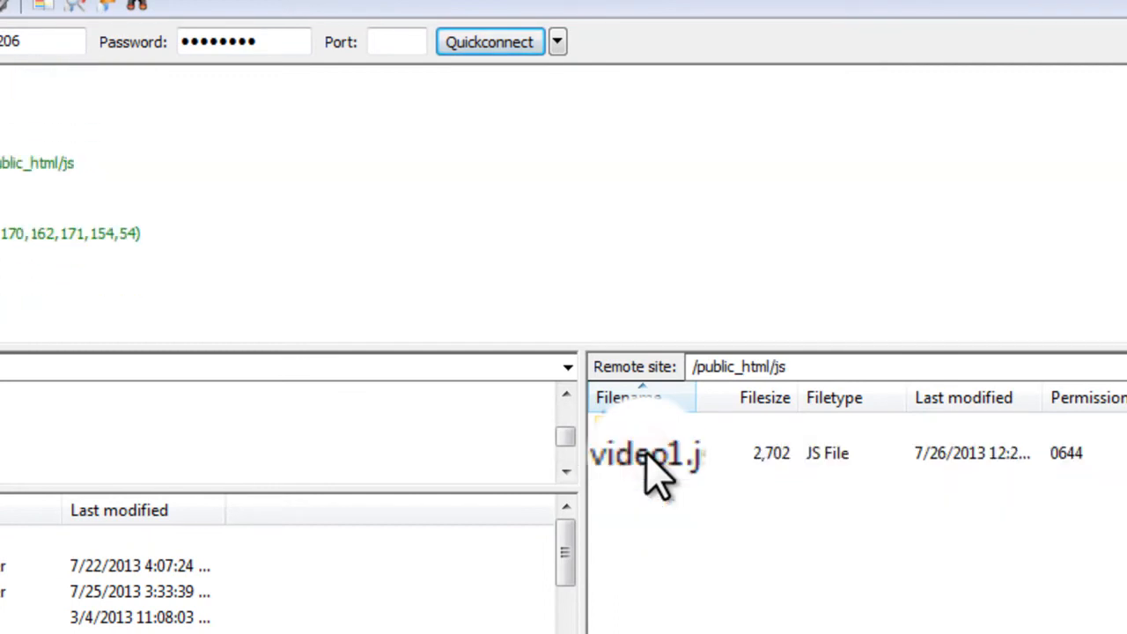
click(638, 455)
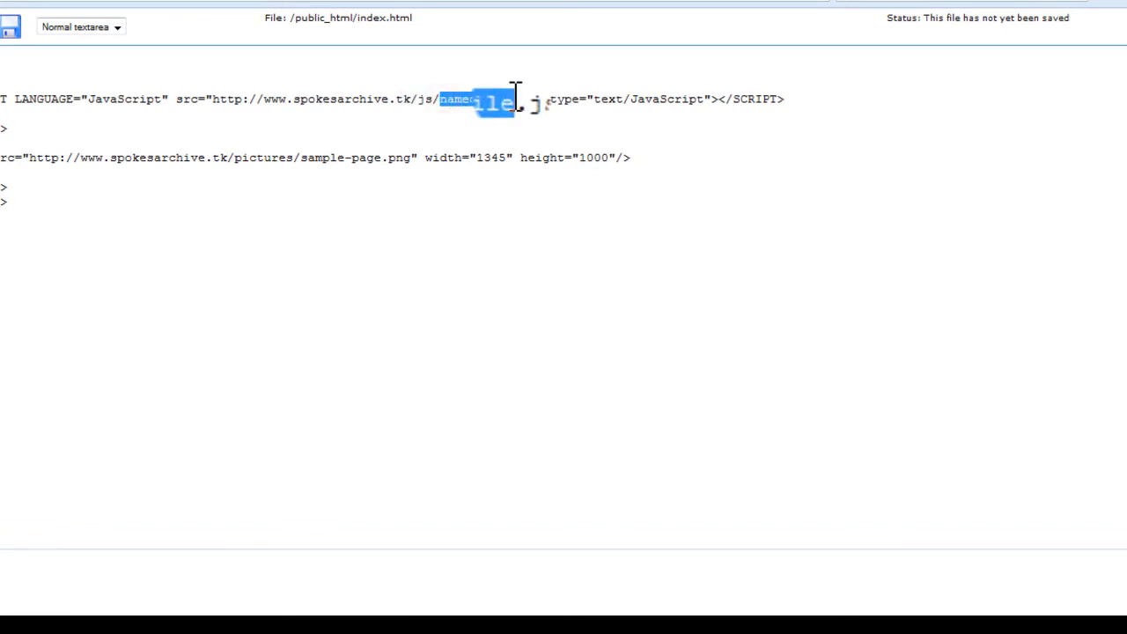
text(video1)
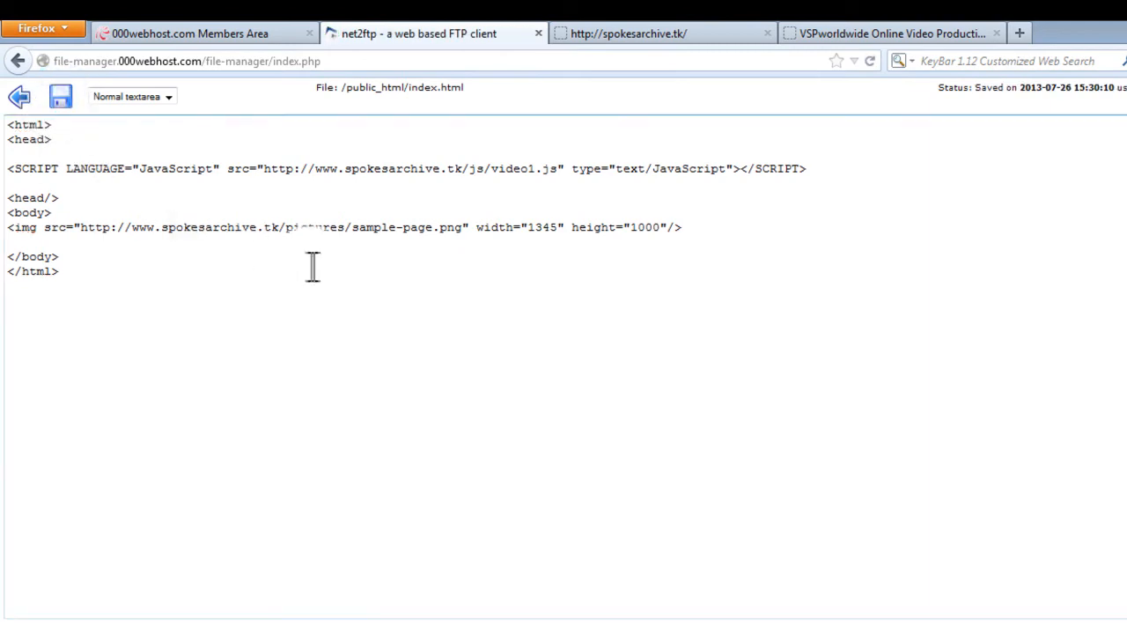
Step: View the spokesperson video playing on the website tab
click(662, 33)
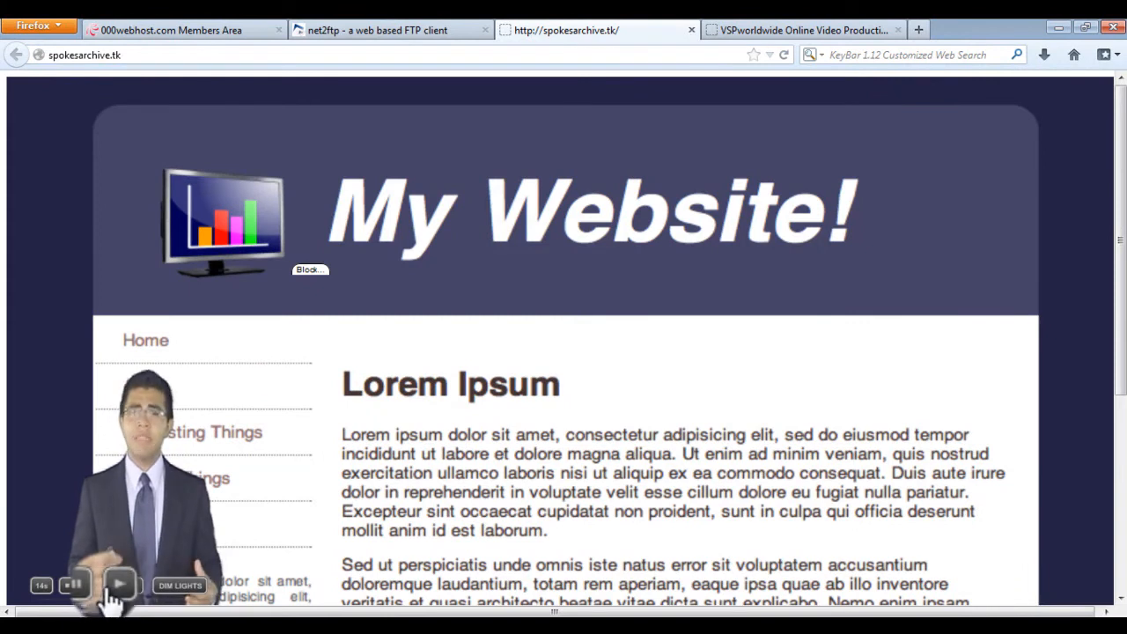
click(66, 585)
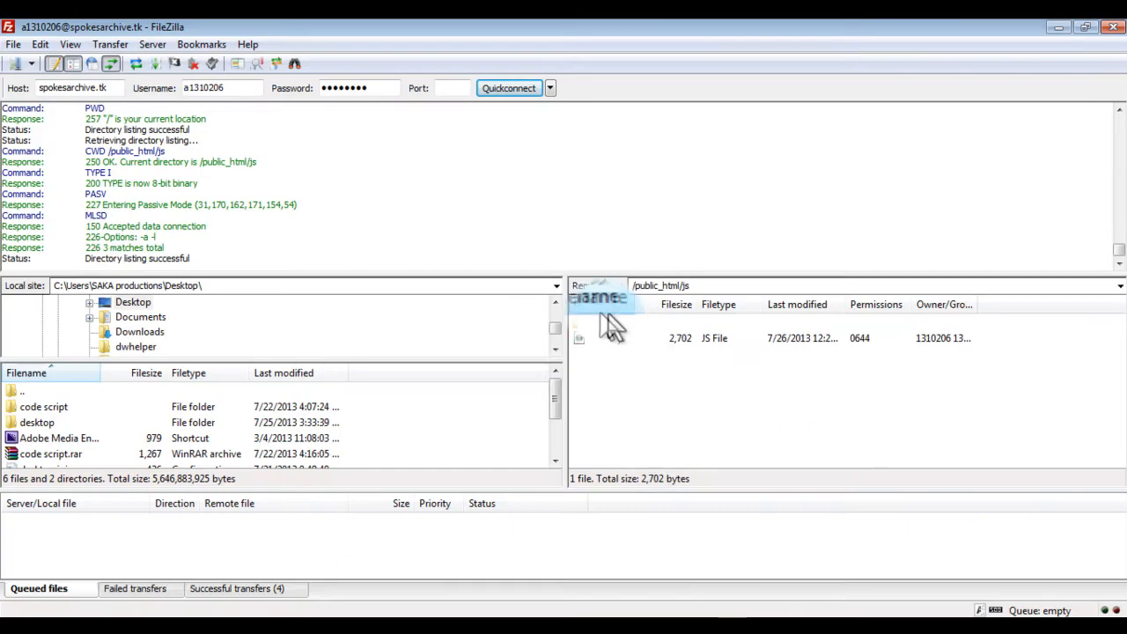
Step: Reopen video1.js, set alignvideo to 'bottomright', save and upload it back to the server
right_click(596, 331)
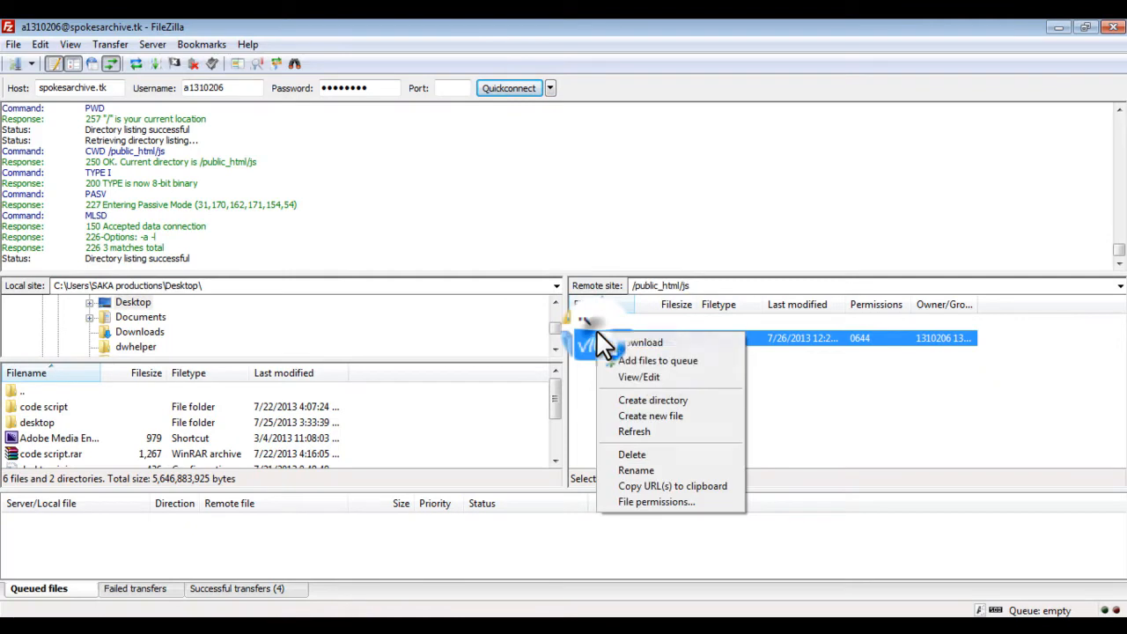
click(659, 382)
click(803, 426)
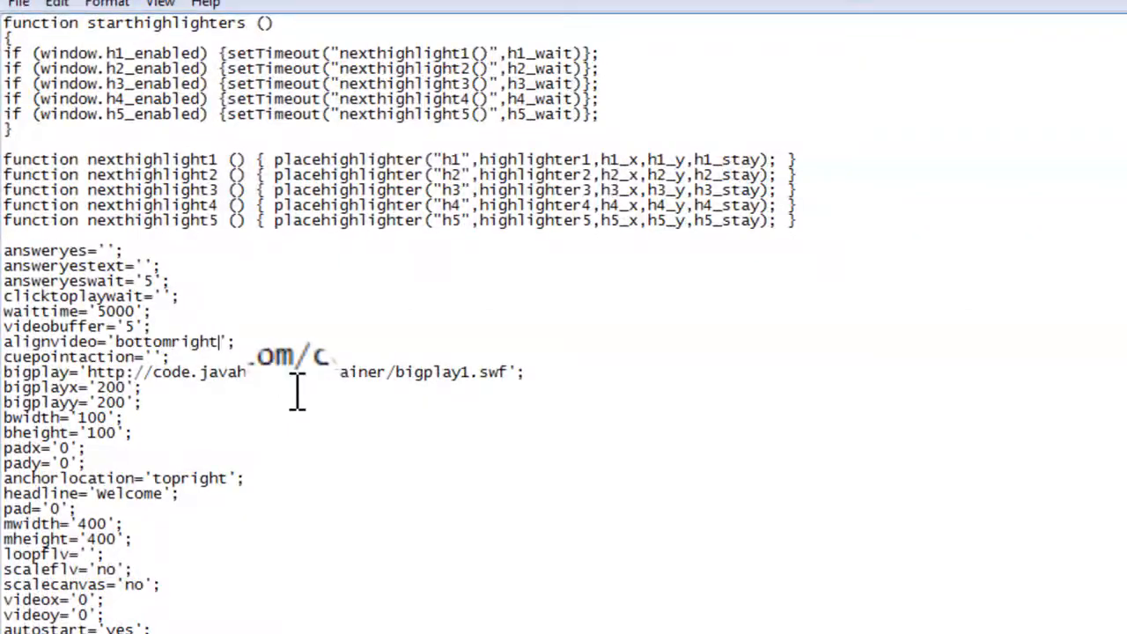
click(20, 5)
click(37, 83)
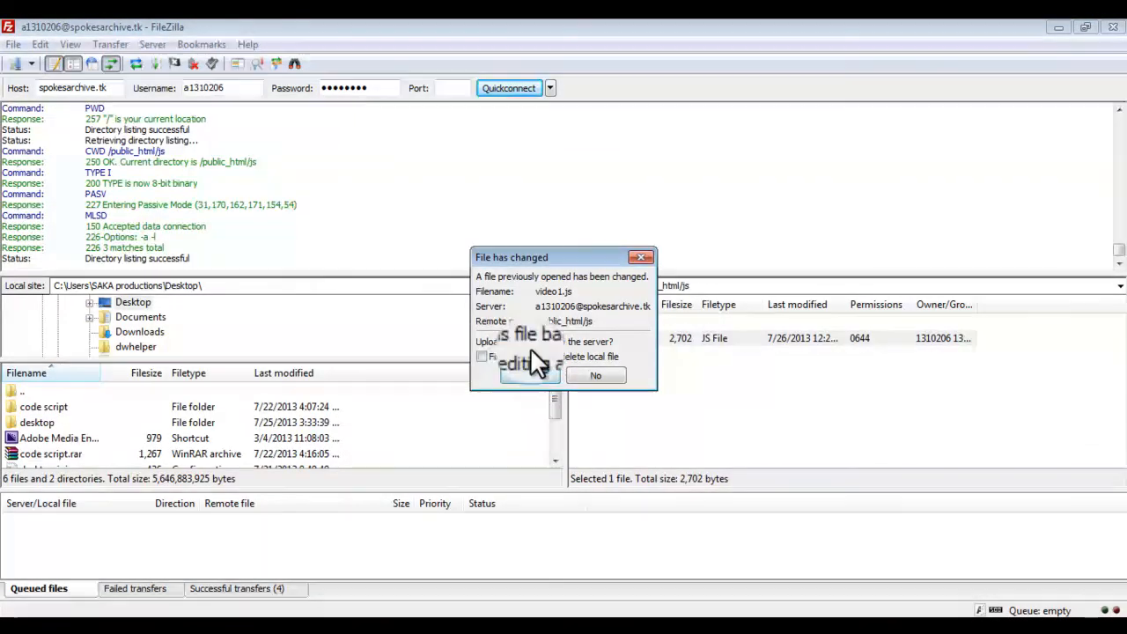
click(535, 375)
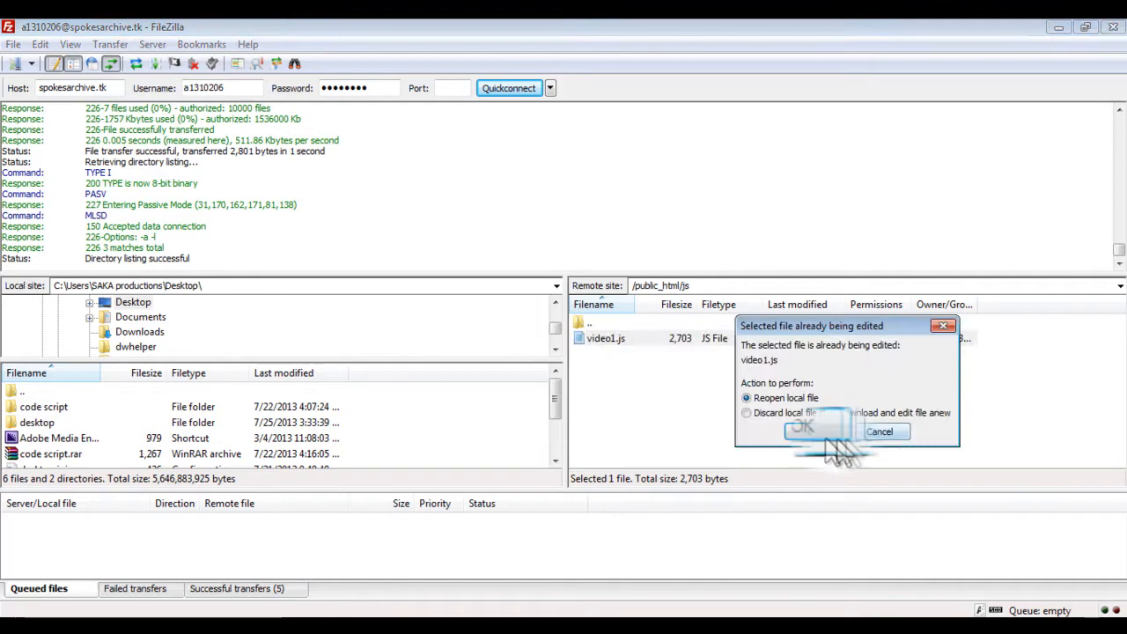
Step: Set mwidth and mheight to 320 in video1.js
click(802, 430)
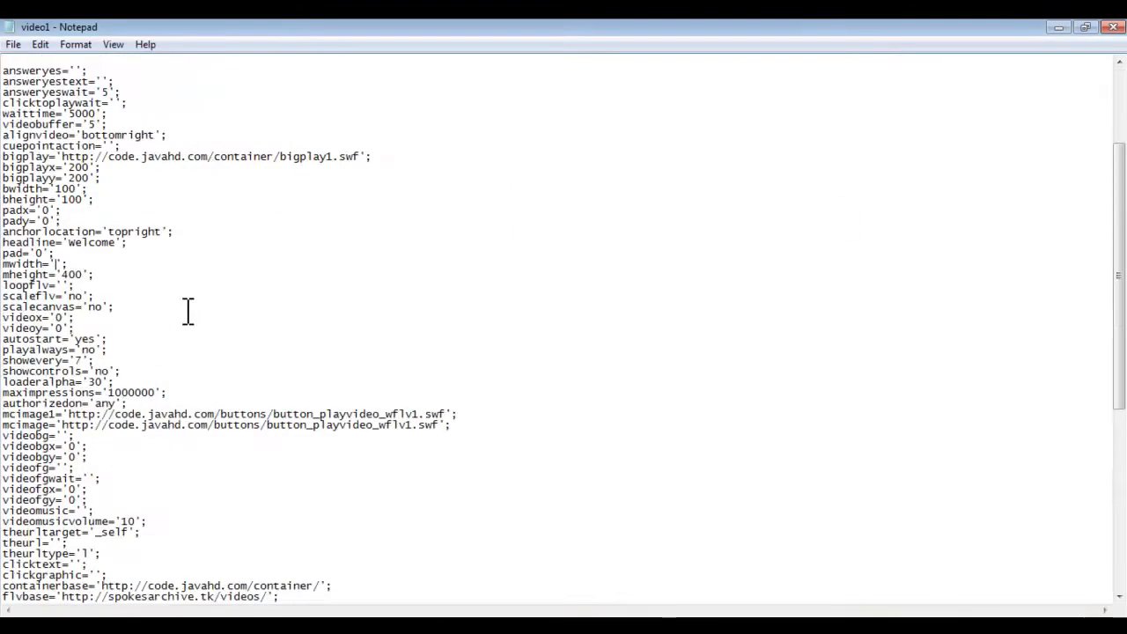
text(0)
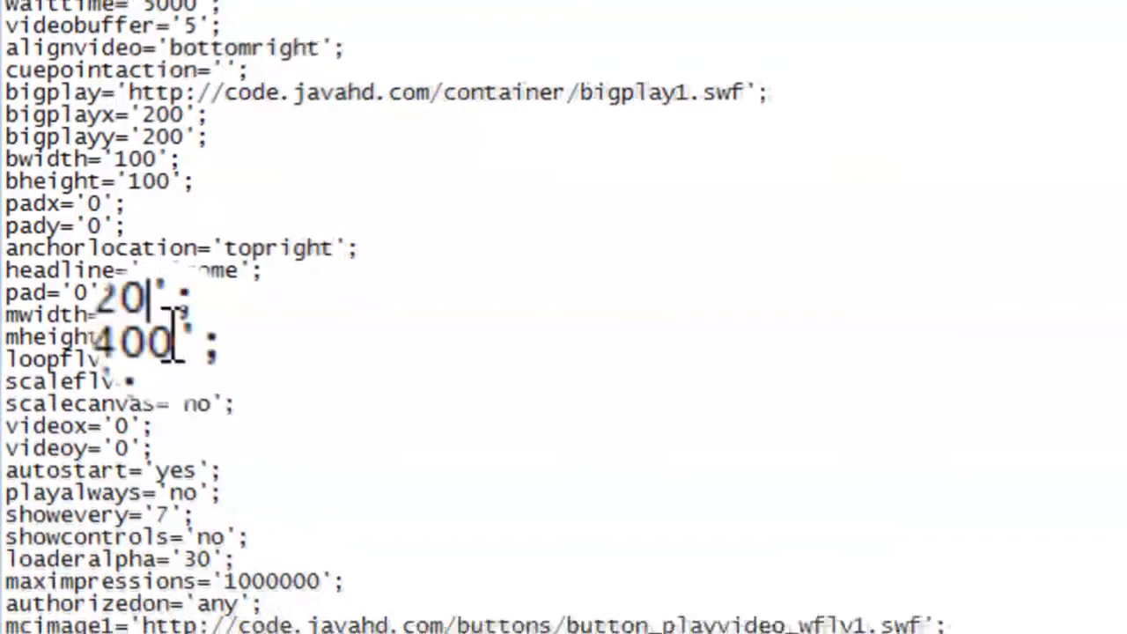
click(180, 342)
key(BackSpace)
key(BackSpace)
key(BackSpace)
text(320)
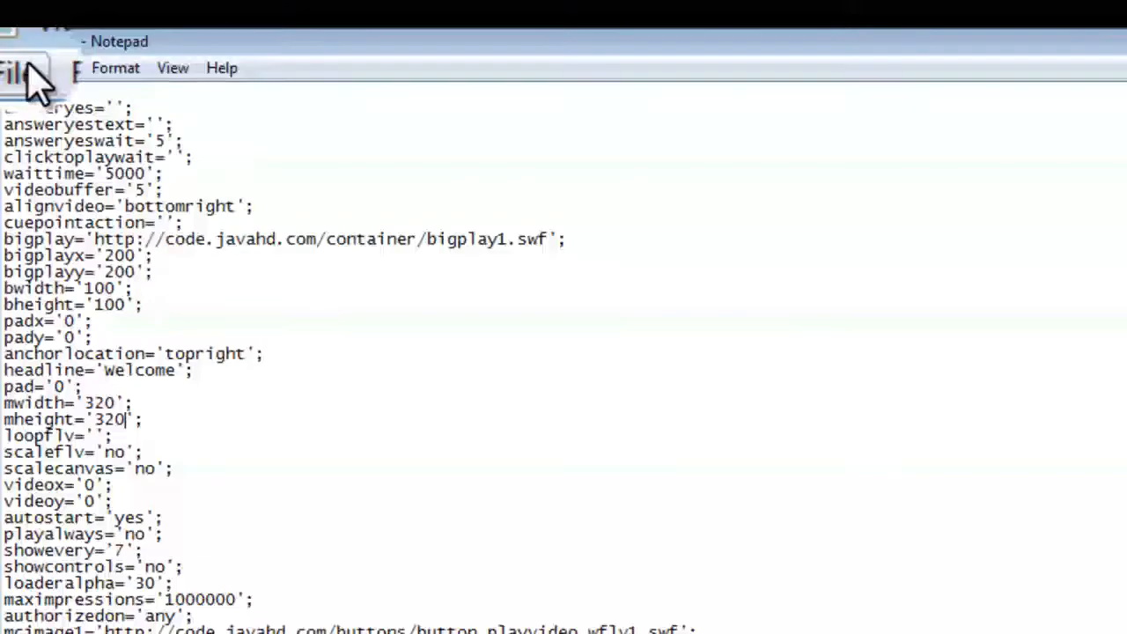
Step: Save video1.js so FileZilla uploads it to the server, and reload the website tab
click(21, 70)
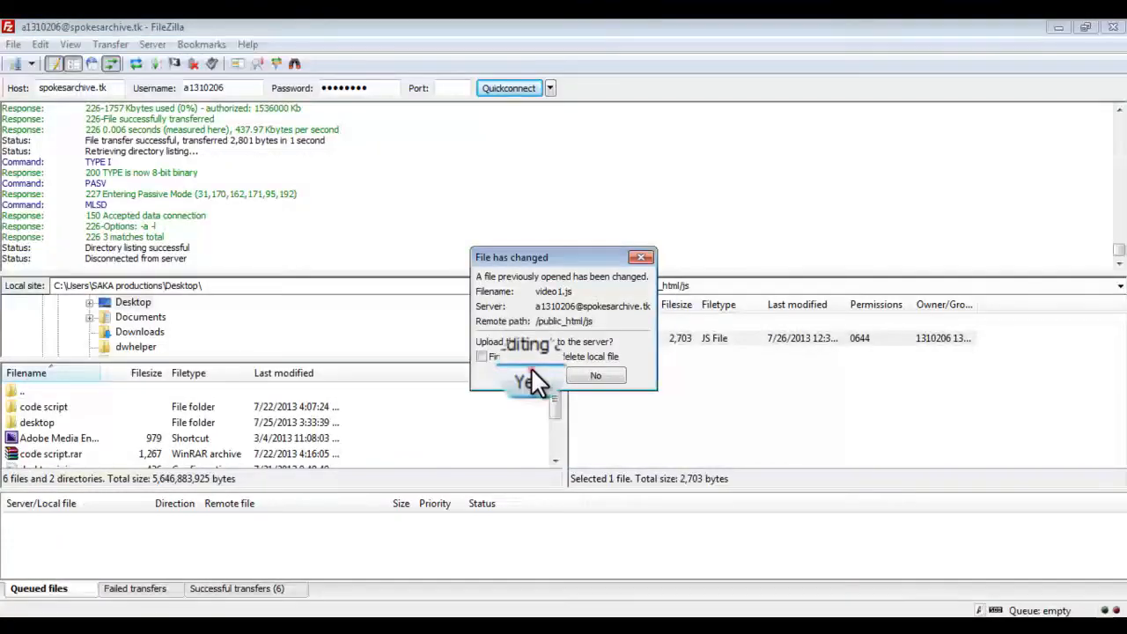
click(530, 370)
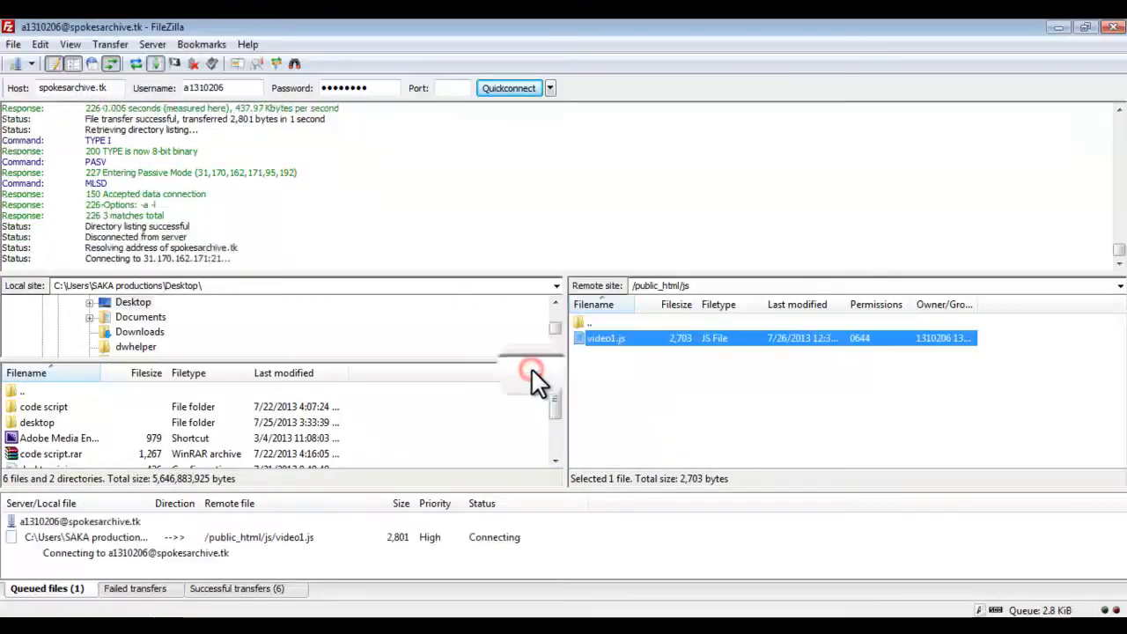
click(432, 627)
click(790, 54)
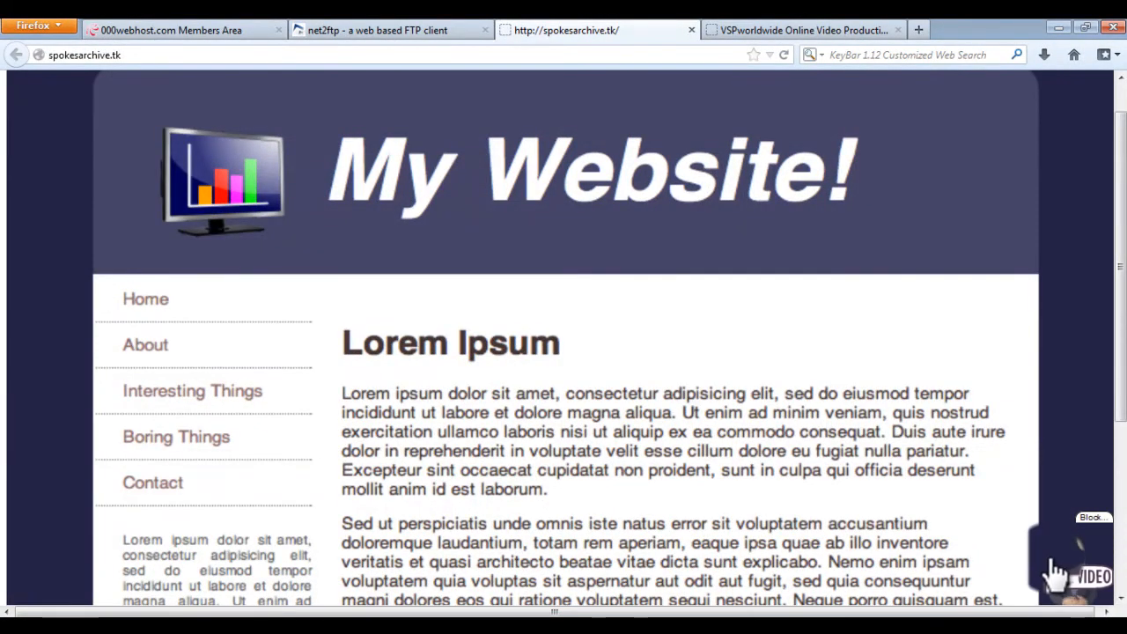
Step: Set bwidth and bheight to 200 in video1.js, save it and upload the changed file to the server
click(775, 618)
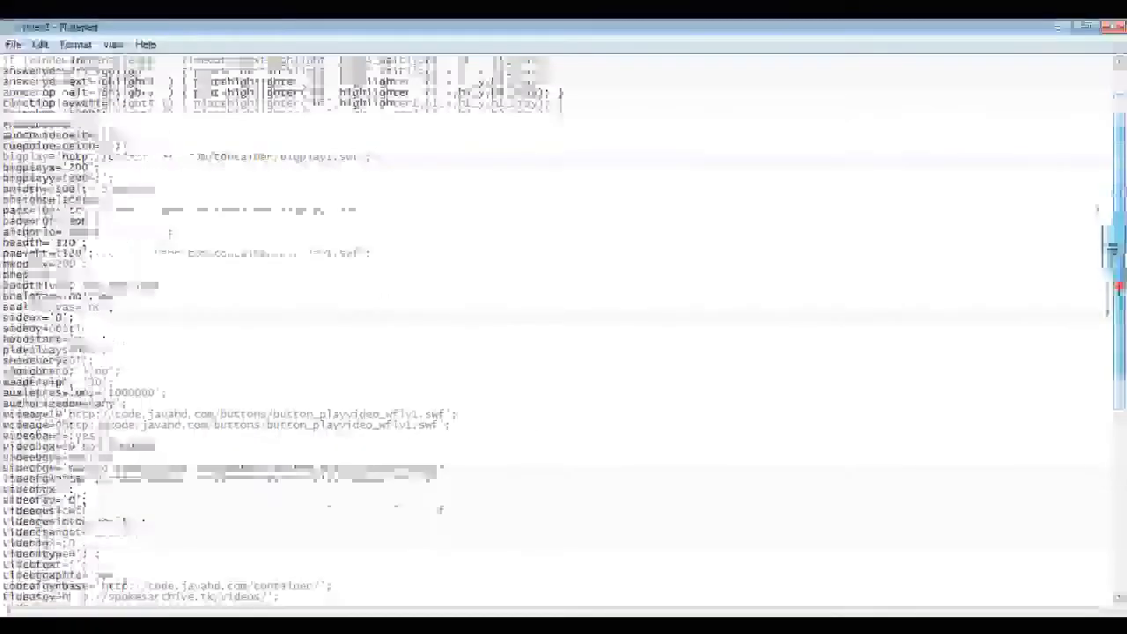
drag(1115, 284, 1111, 194)
click(75, 338)
key(BackSpace)
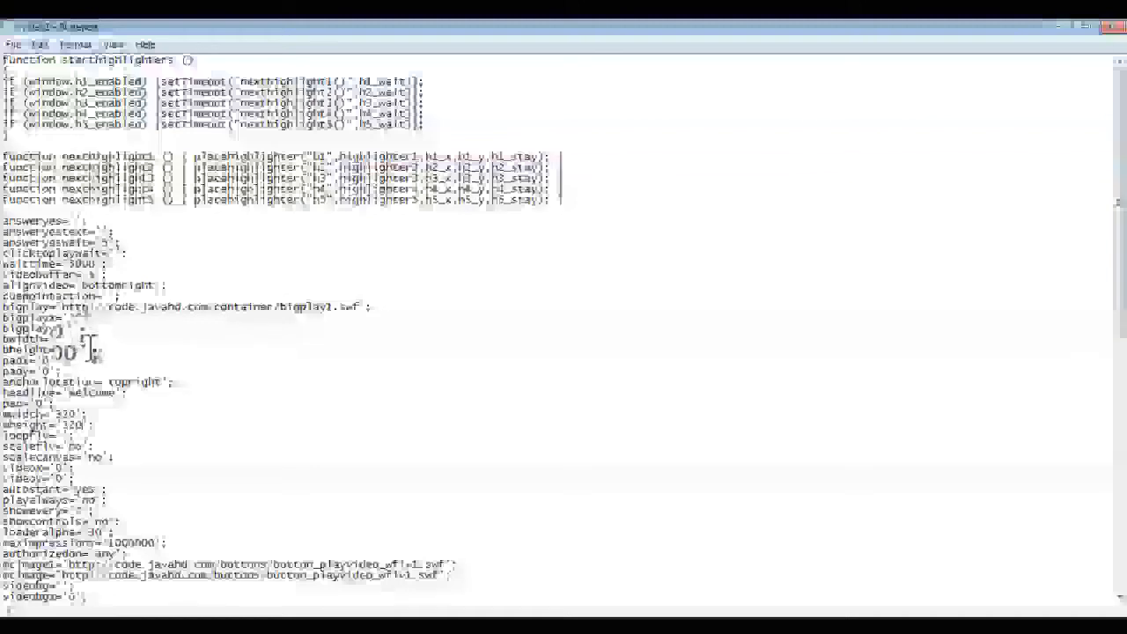
key(BackSpace)
key(BackSpace)
text(200)
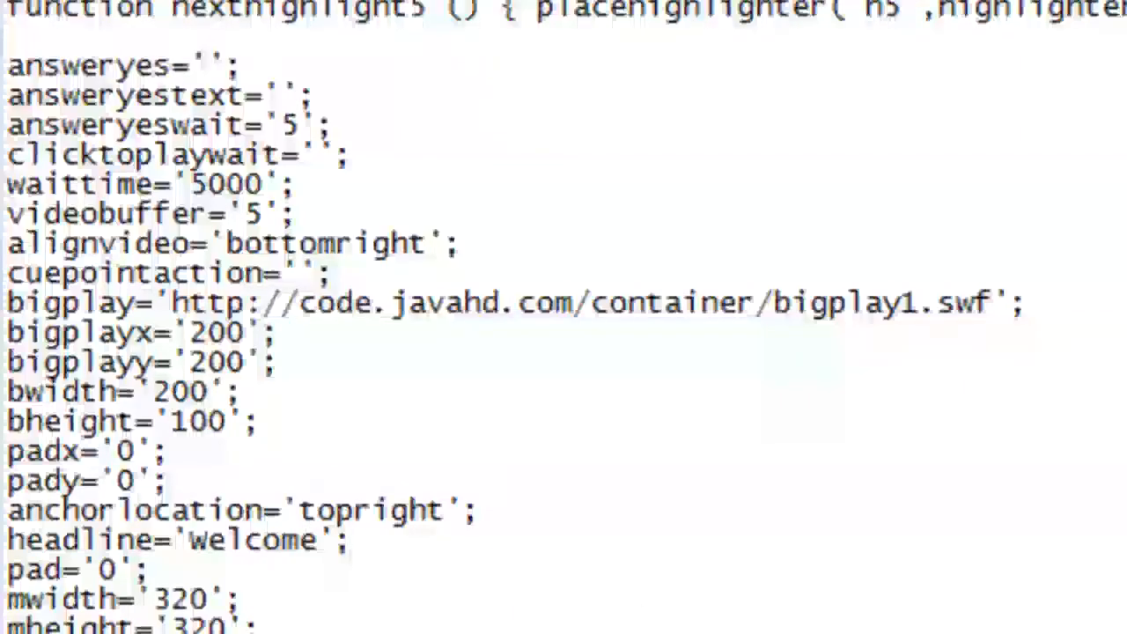
key(BackSpace)
key(BackSpace)
key(BackSpace)
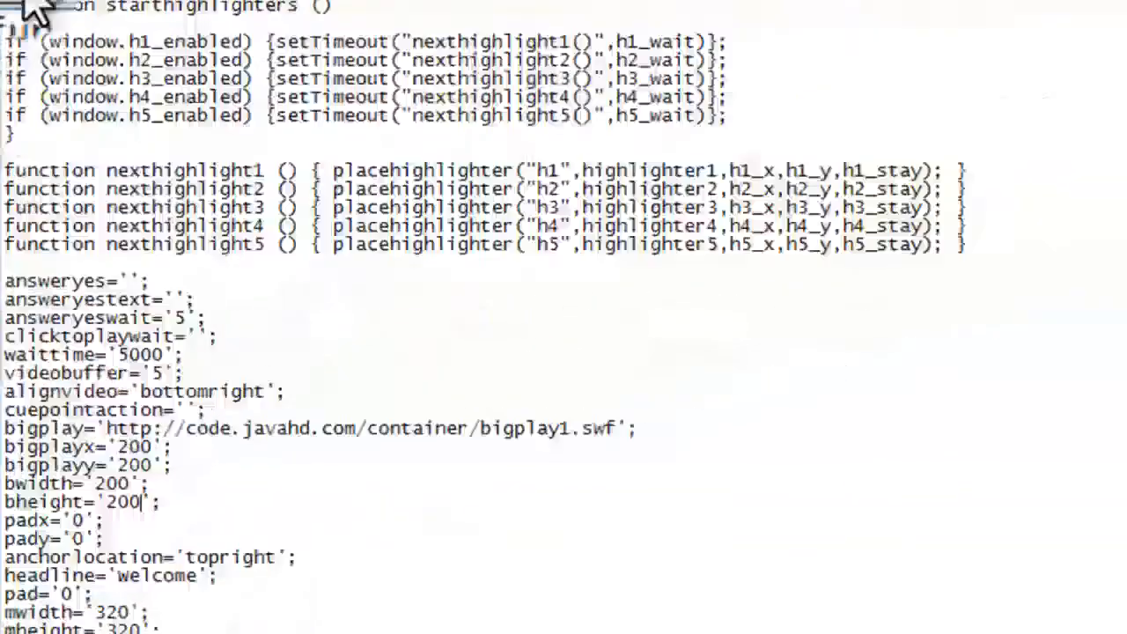
click(20, 68)
click(96, 145)
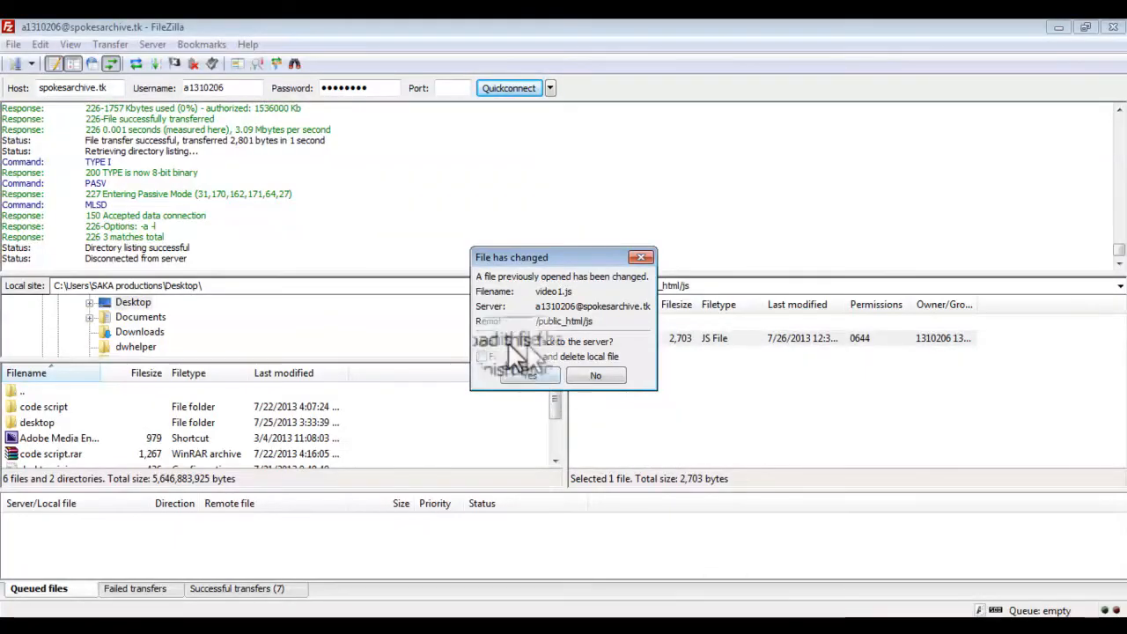
click(533, 375)
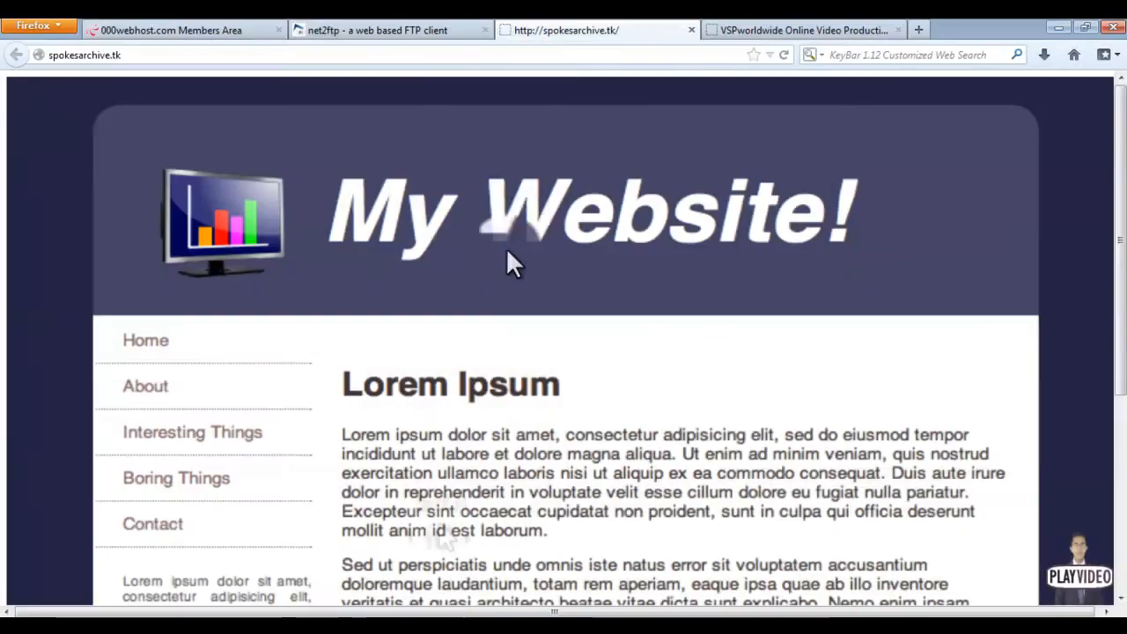
Step: Reload the website tab to check the updated video player
click(784, 54)
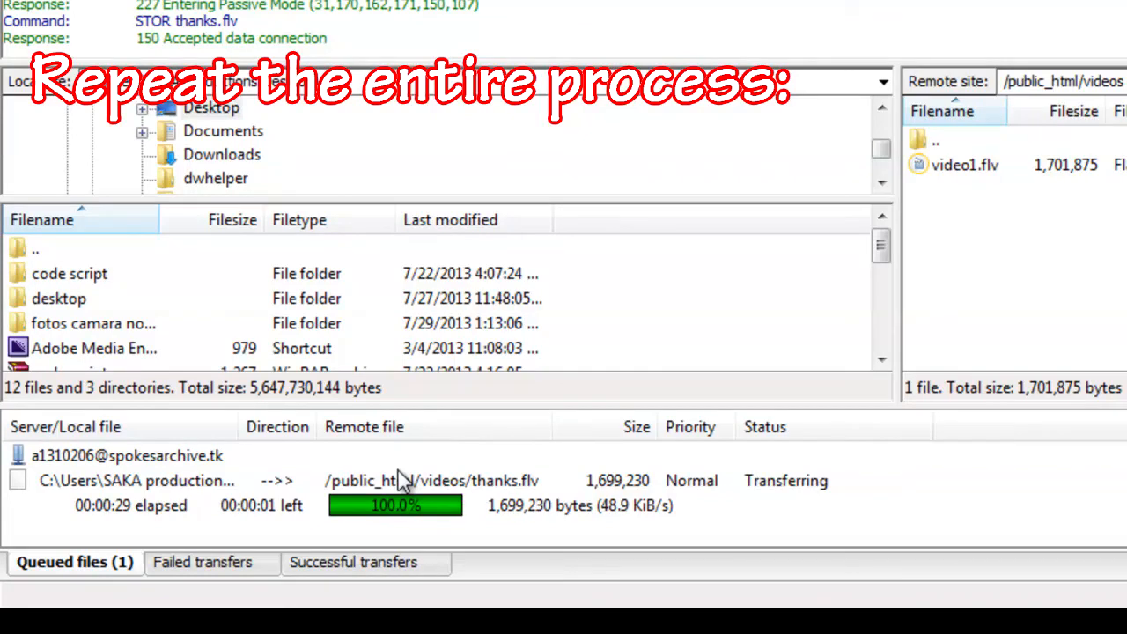
Step: Select the uploaded thanks.flv in the server's /public_html/videos folder
click(983, 165)
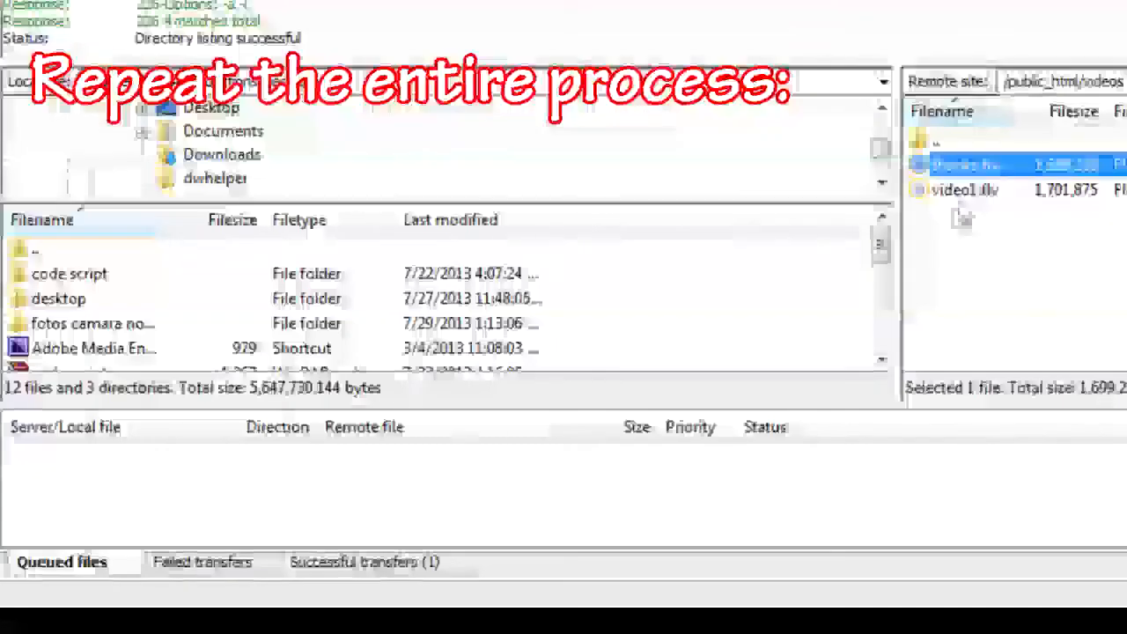